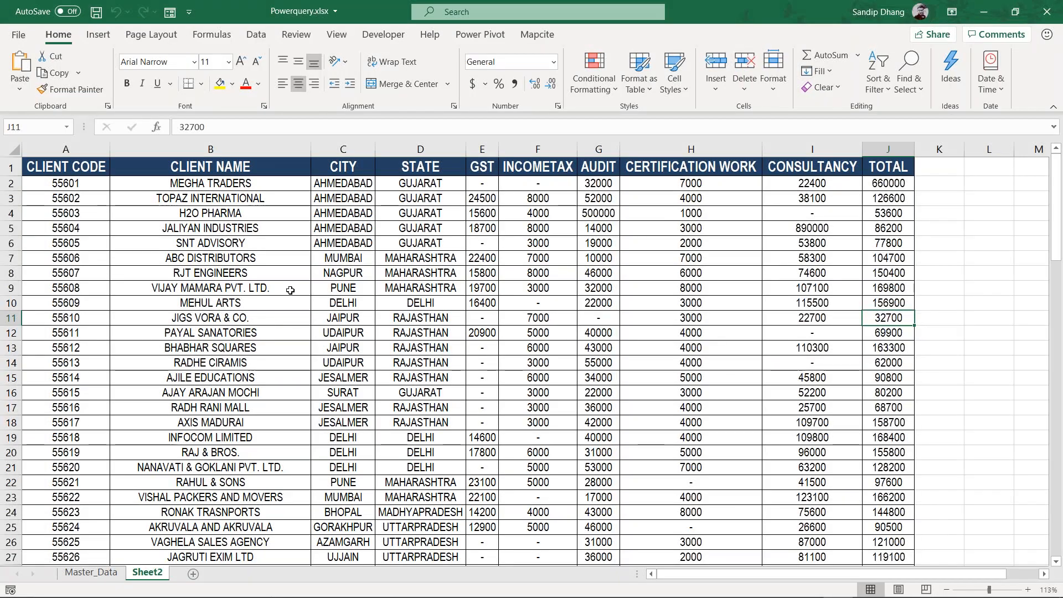
Create a new blank workbook alongside the open Powerquery.xlsx client data
scroll(290, 291, "up", 3, "ctrl")
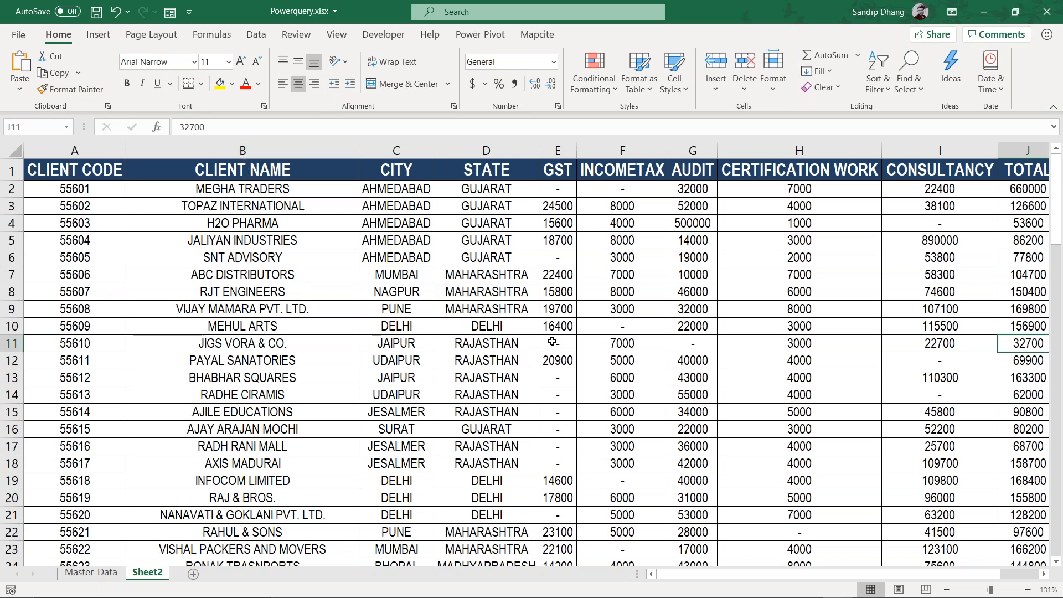
scroll(552, 341, "right", 3)
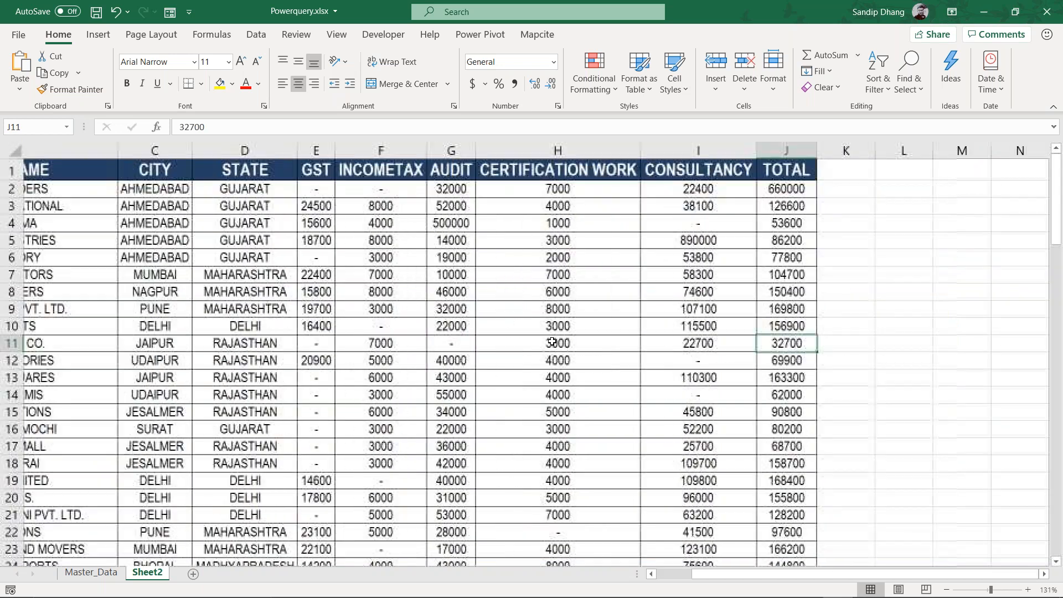
scroll(552, 341, "left", 1)
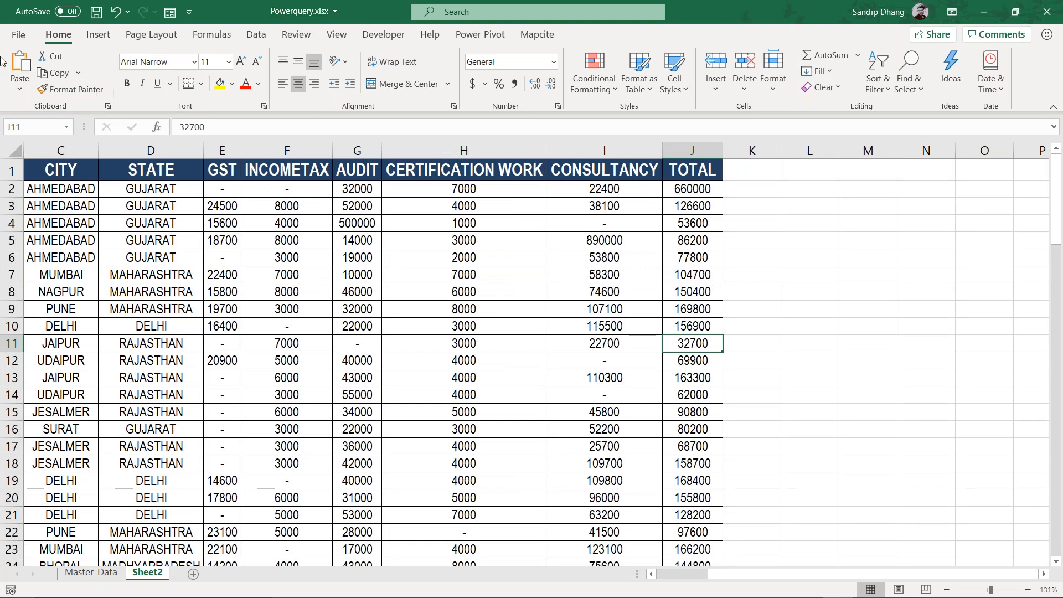
left_click(13, 37)
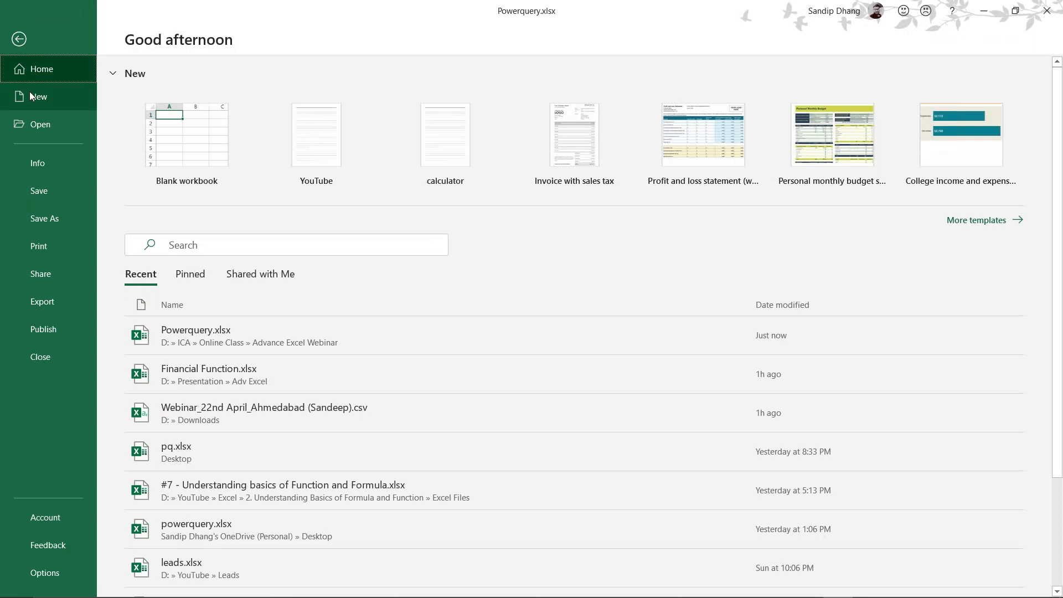
left_click(169, 125)
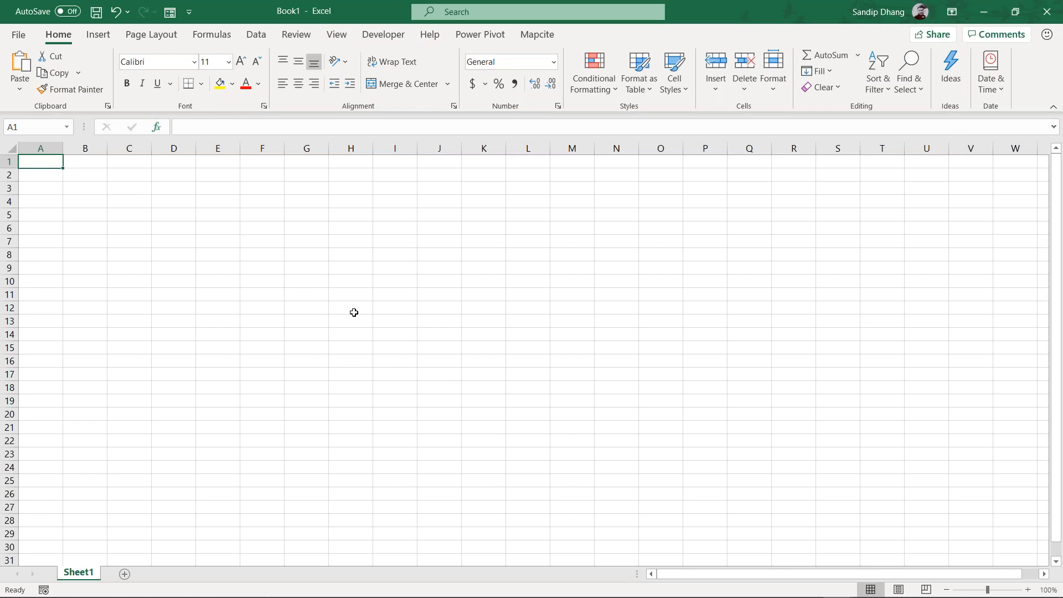
scroll(355, 313, "up", 2, "ctrl")
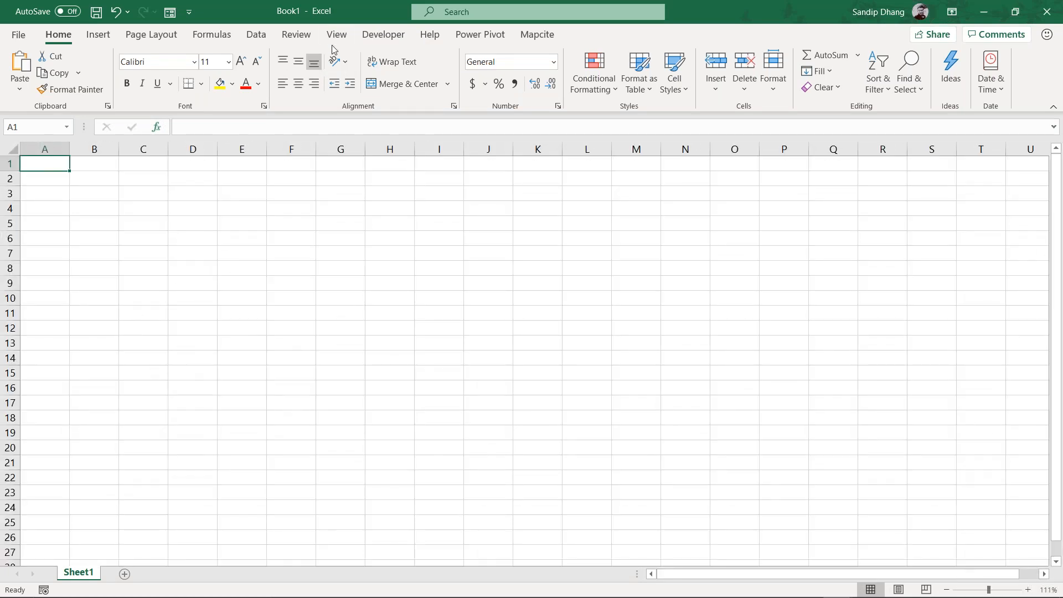
left_click_drag(321, 11, 436, 189)
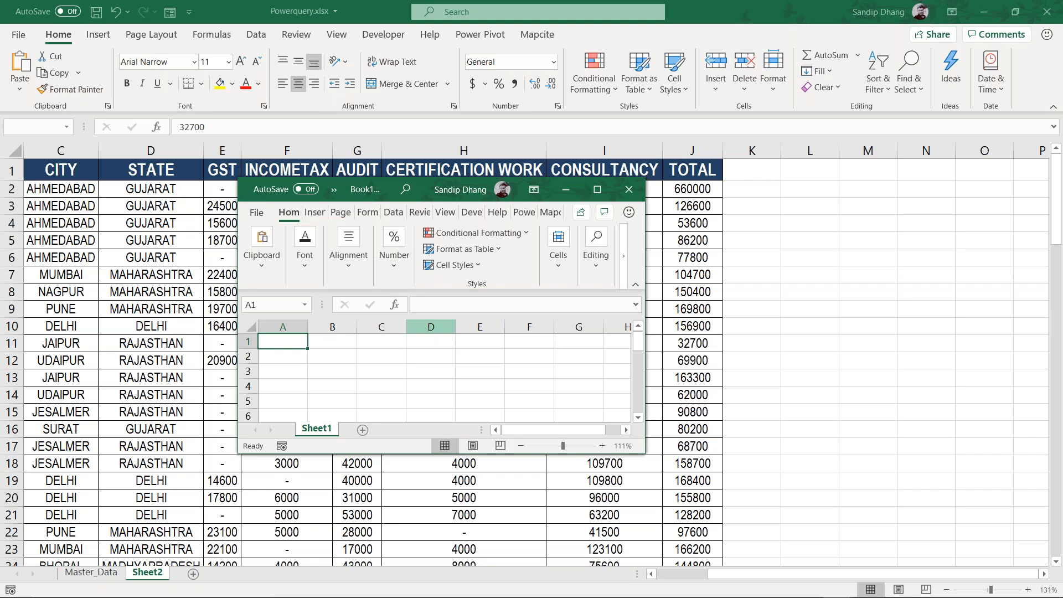
left_click(606, 198)
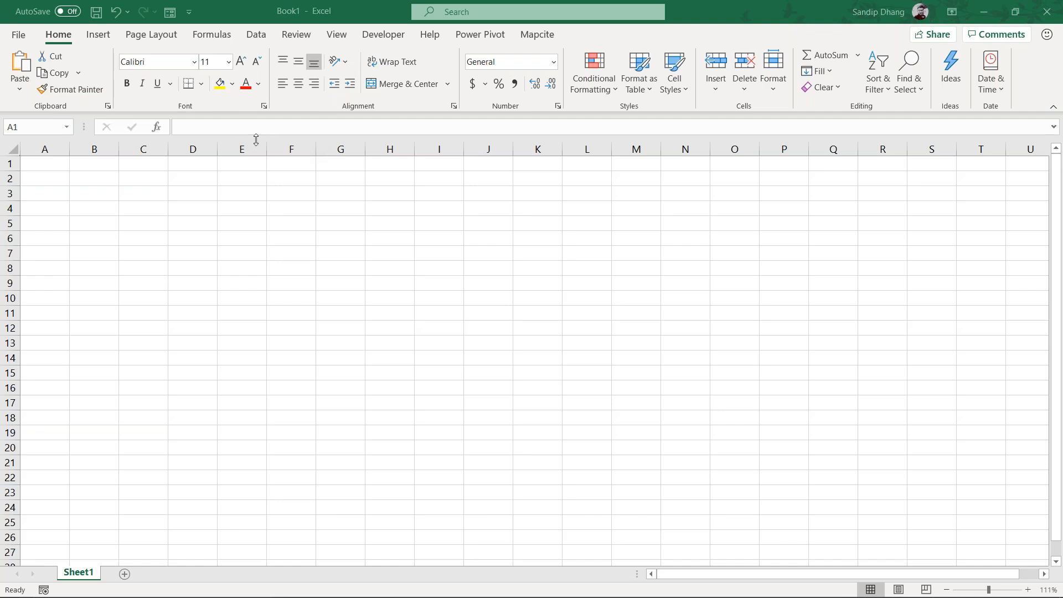
Start a Get Data import that uses an existing Excel workbook file as its source
left_click(256, 36)
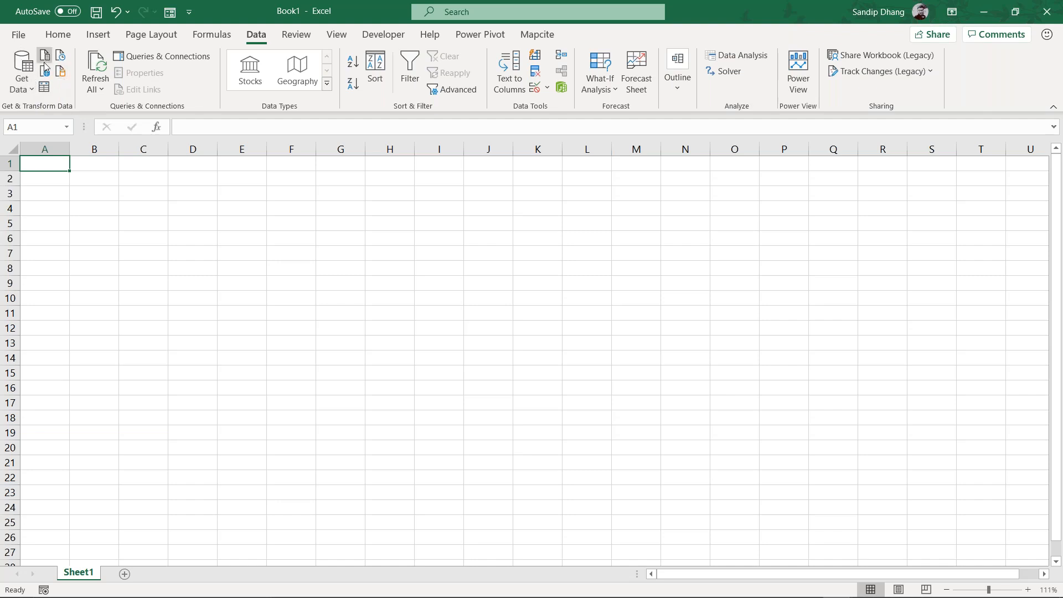
left_click(31, 87)
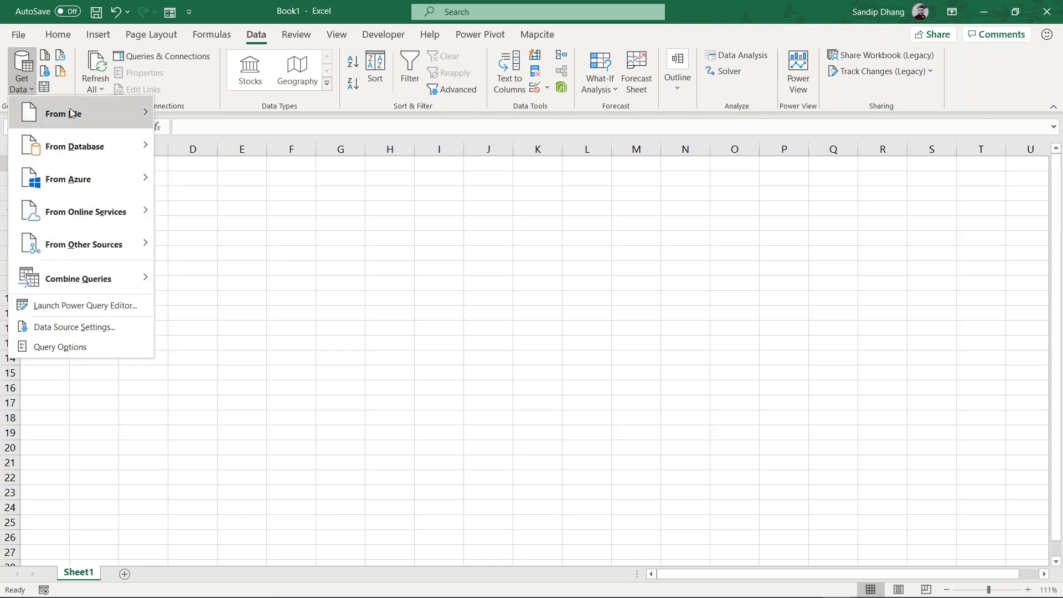
mouse_move(49, 113)
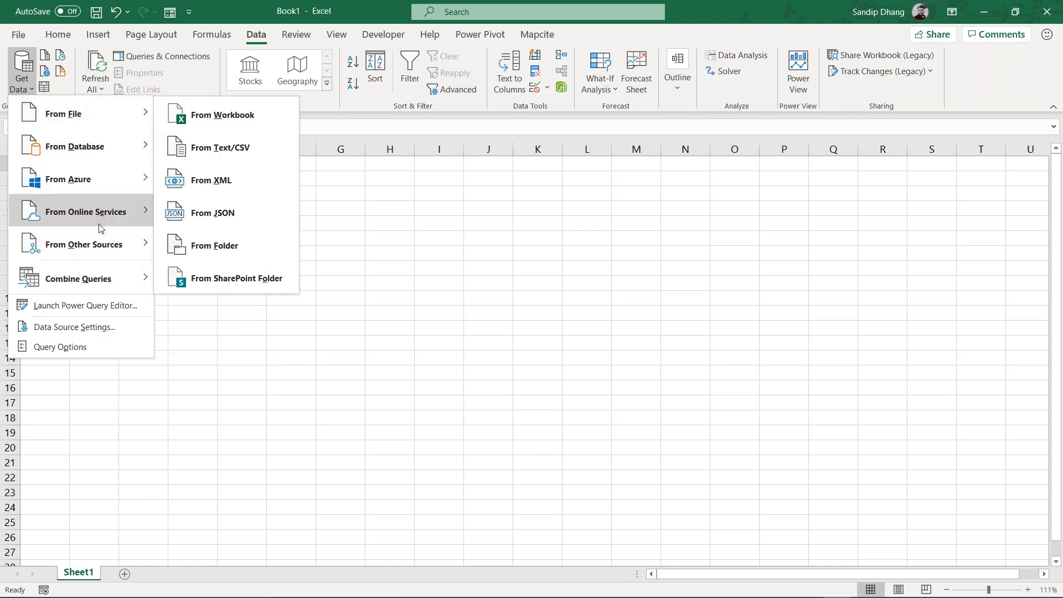
mouse_move(108, 150)
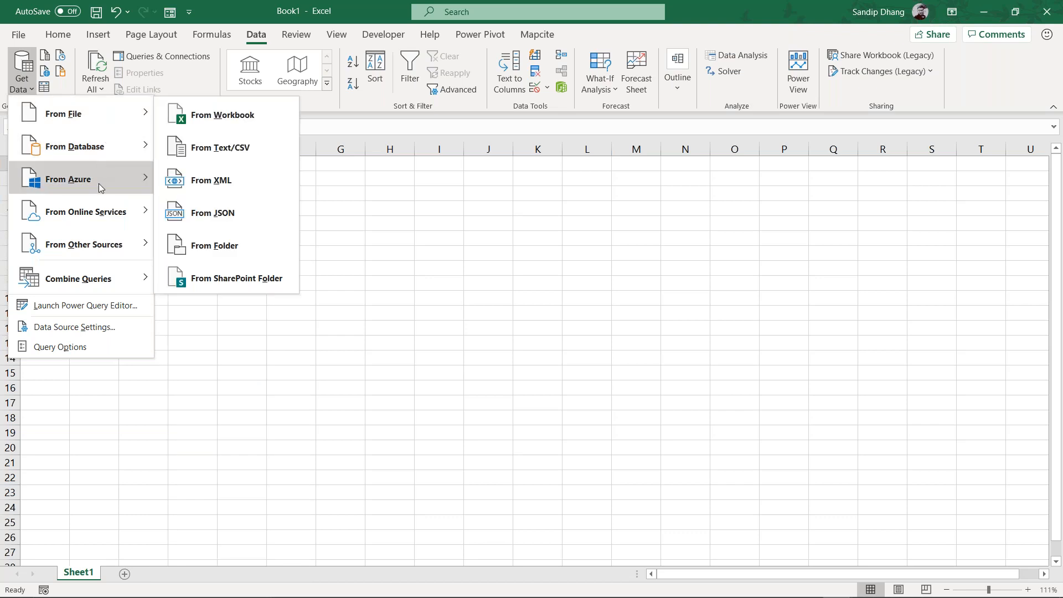
mouse_move(103, 245)
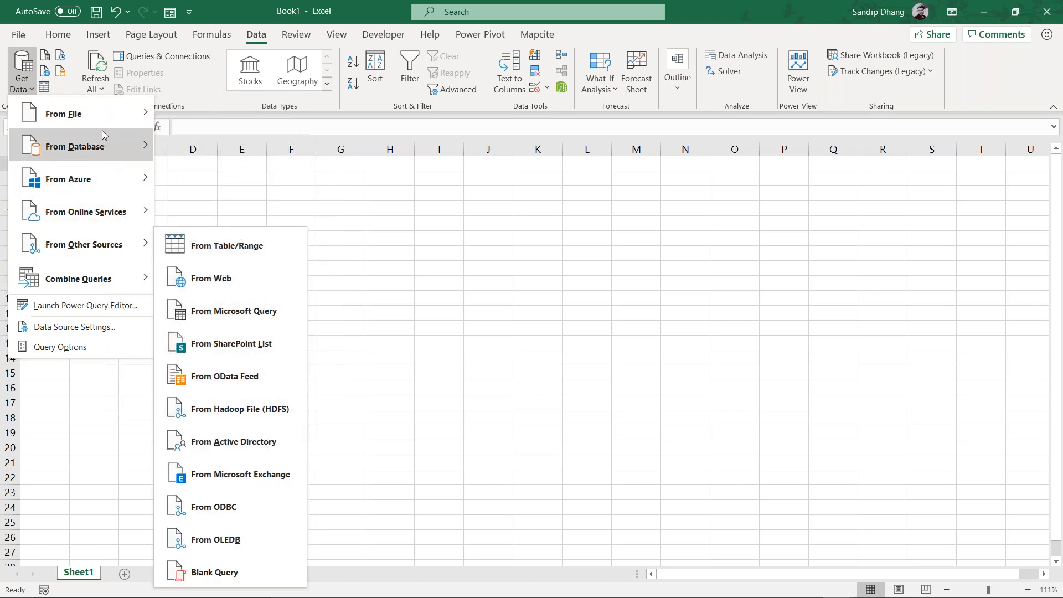
mouse_move(102, 120)
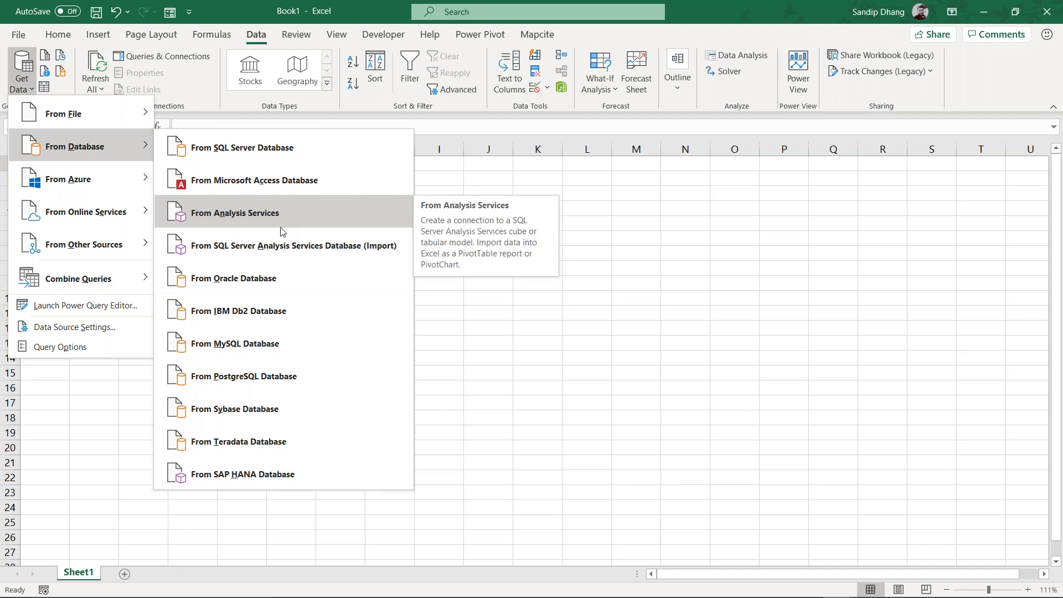
mouse_move(124, 188)
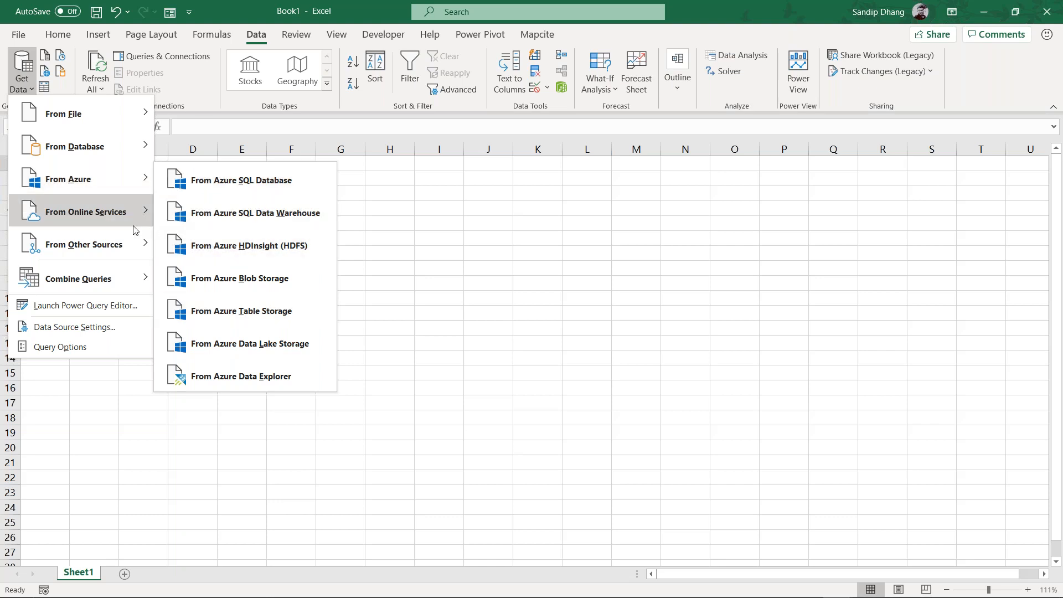
mouse_move(133, 221)
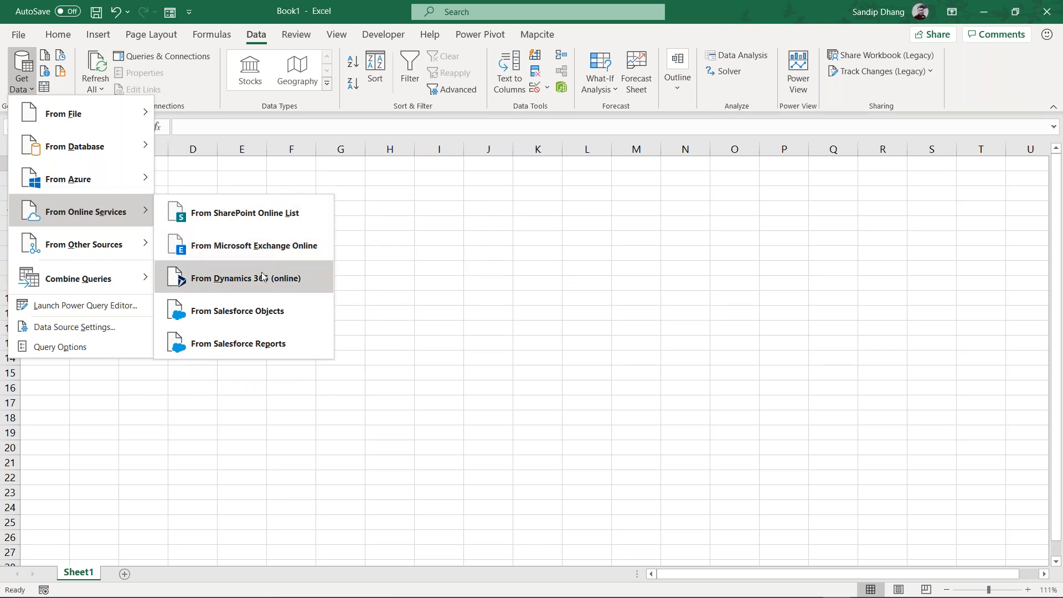
mouse_move(125, 260)
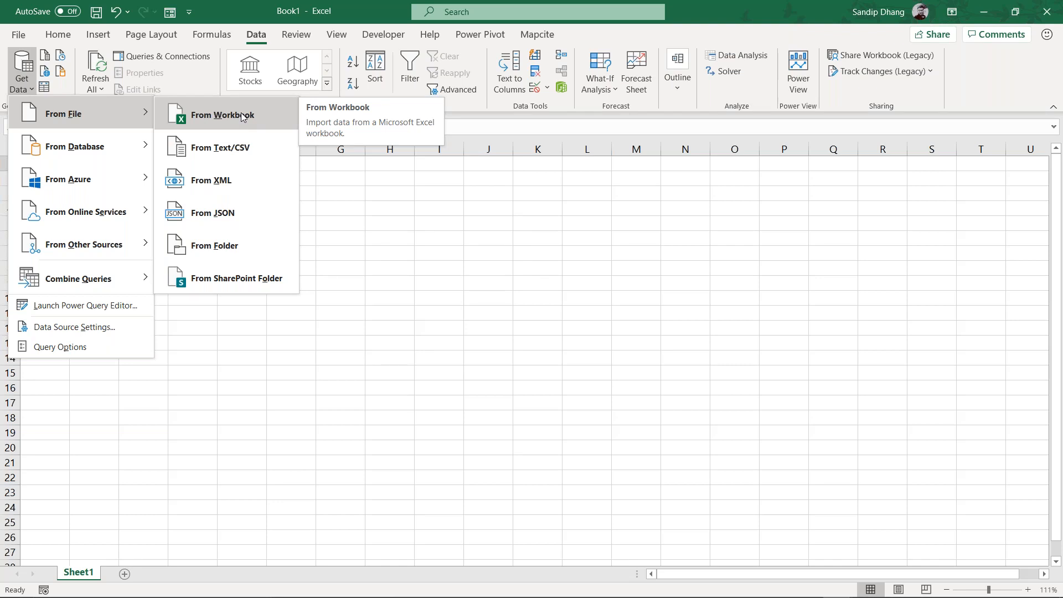
left_click(242, 116)
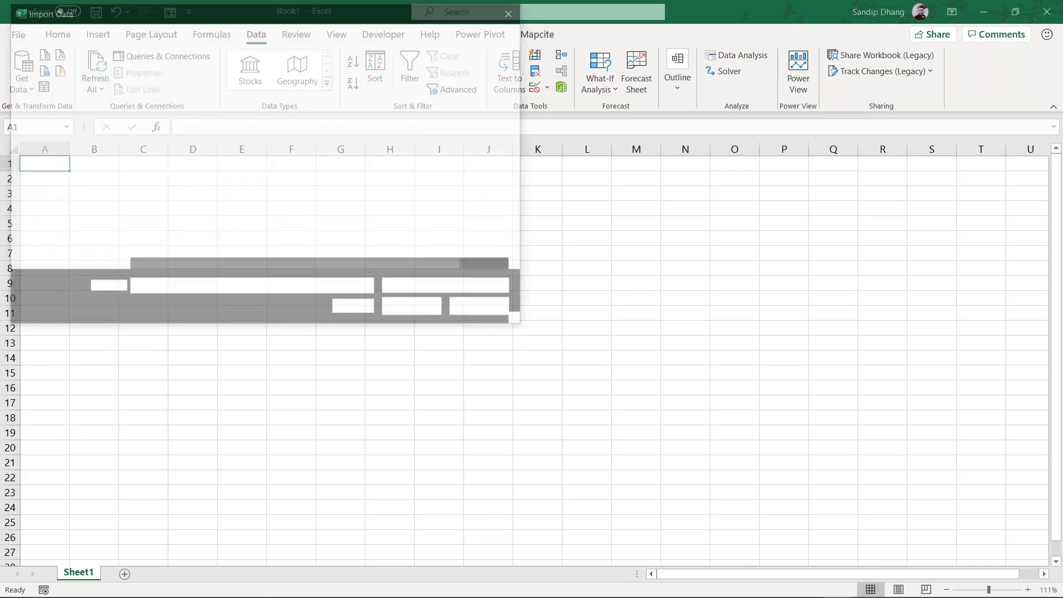
Import Powerquery.xlsx from the Advance Excel Webinar folder under ICA > Online Class on drive D
left_click_drag(107, 167, 92, 194)
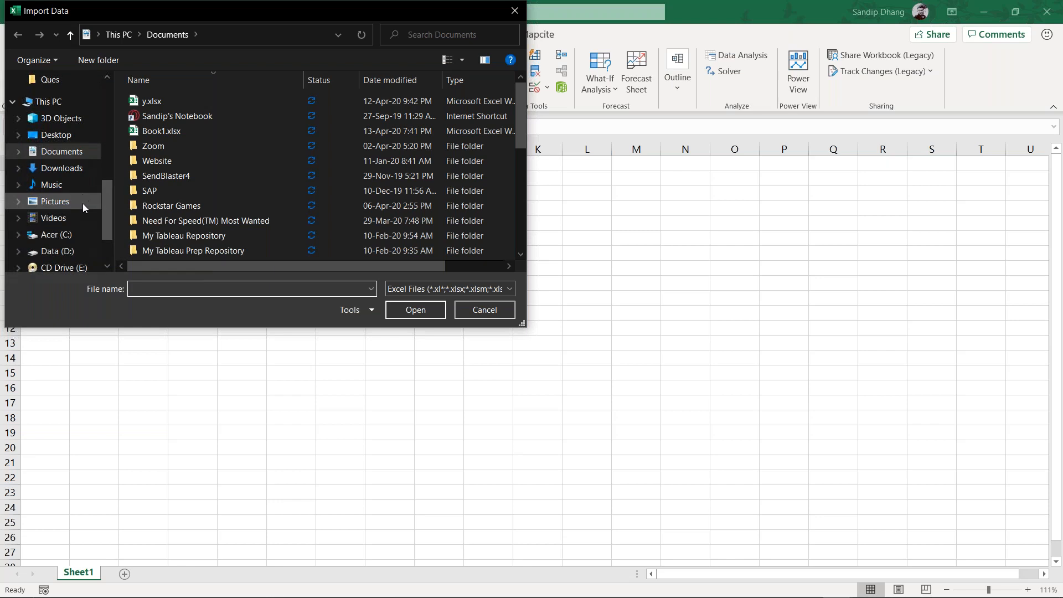
left_click(84, 248)
left_click(201, 164)
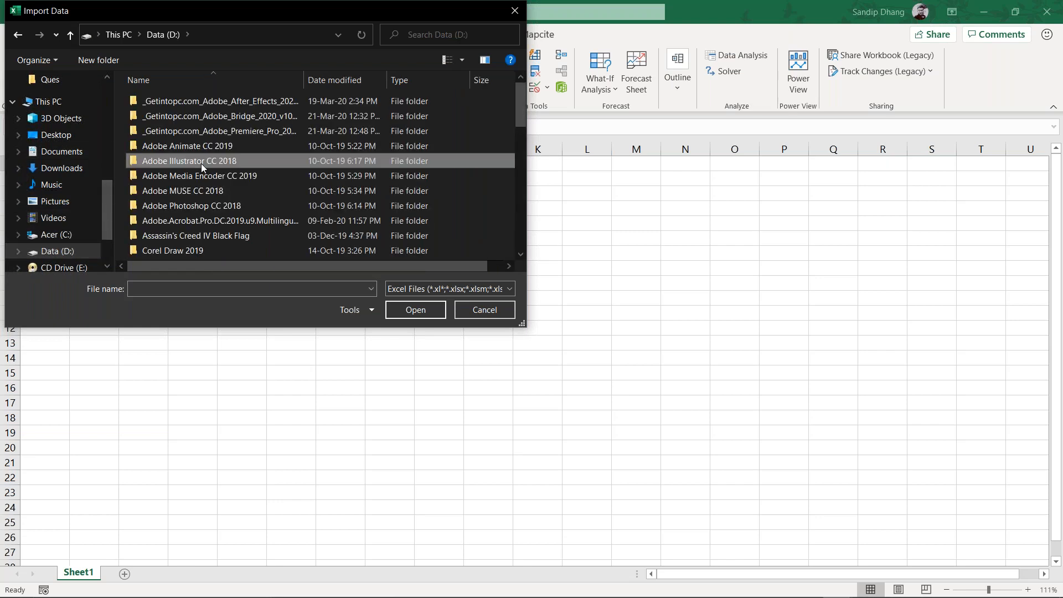
key("i")
key("Return")
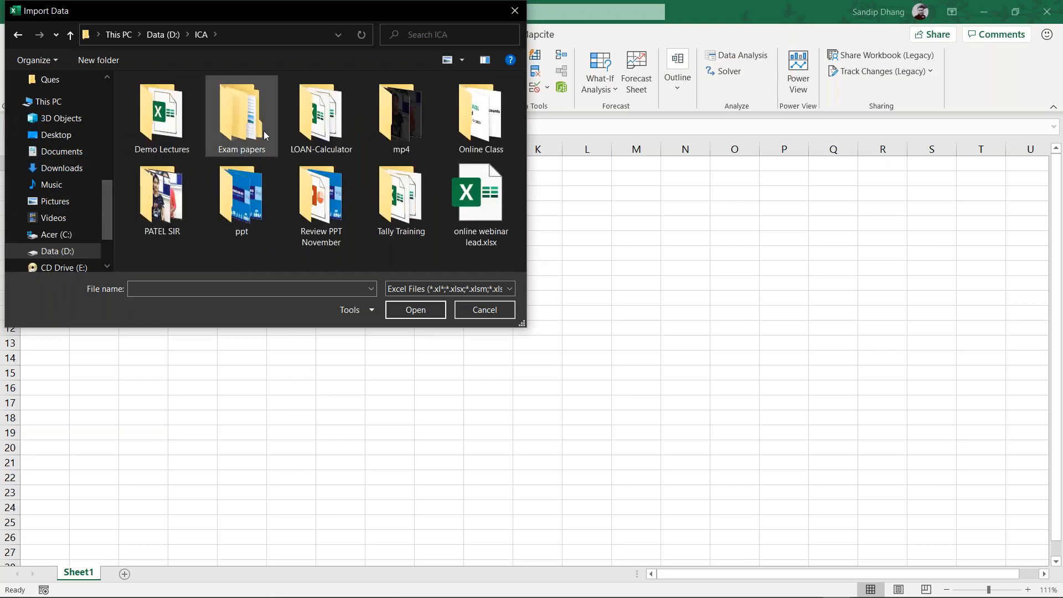
double_click(480, 113)
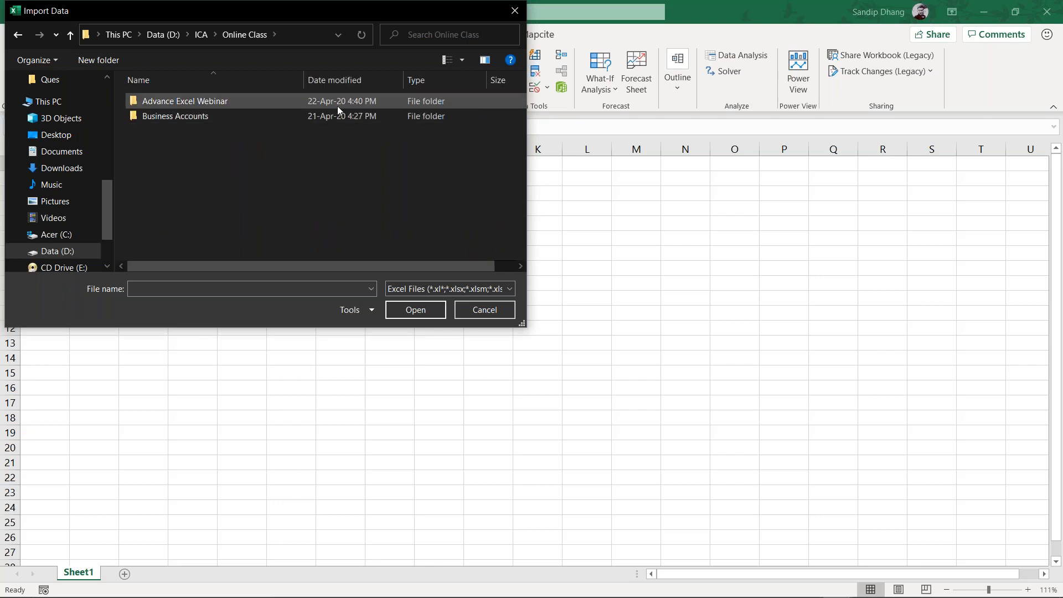
double_click(338, 105)
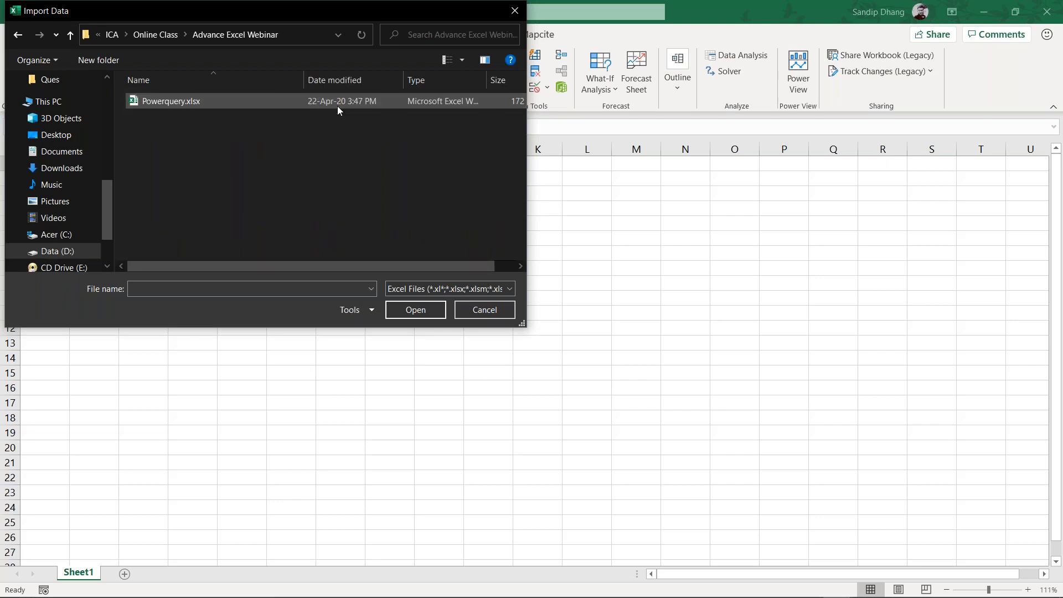
left_click(179, 108)
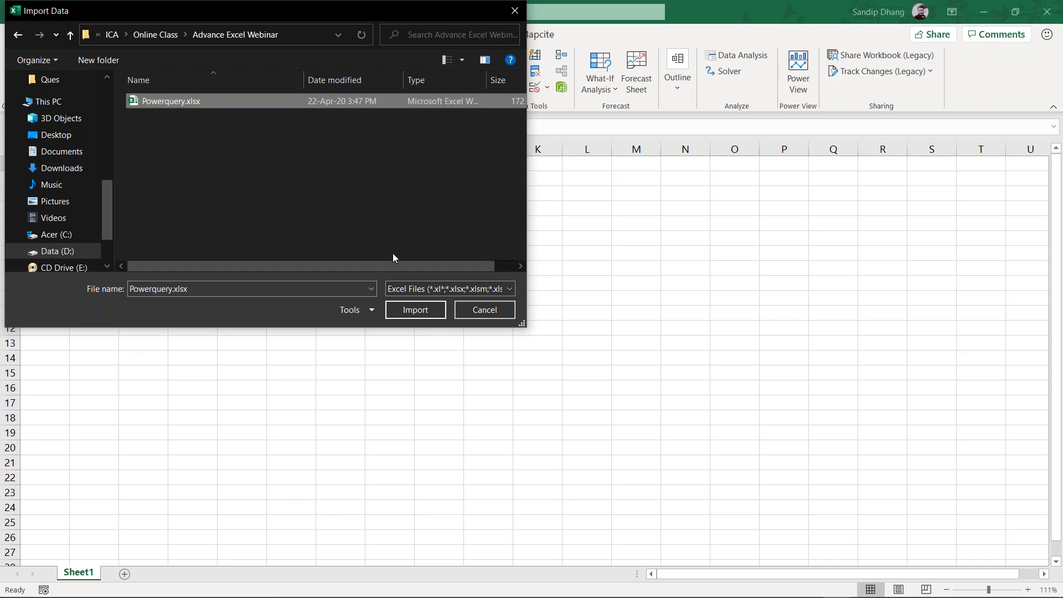
left_click(433, 310)
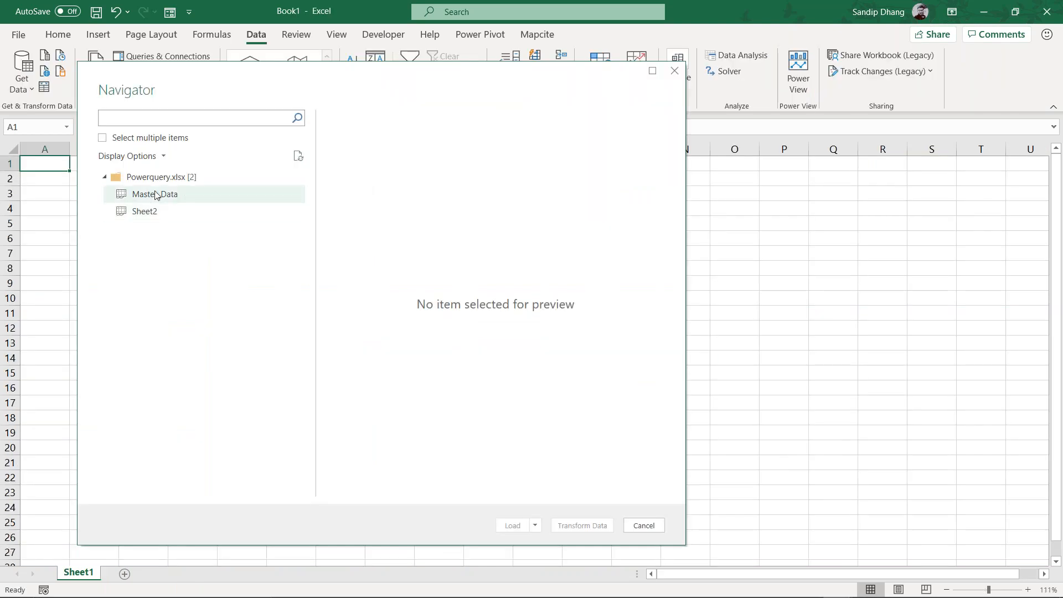
Preview the Master_Data sheet in the Navigator, examining its columns through TOTAL and its rows down to the end
left_click(161, 193)
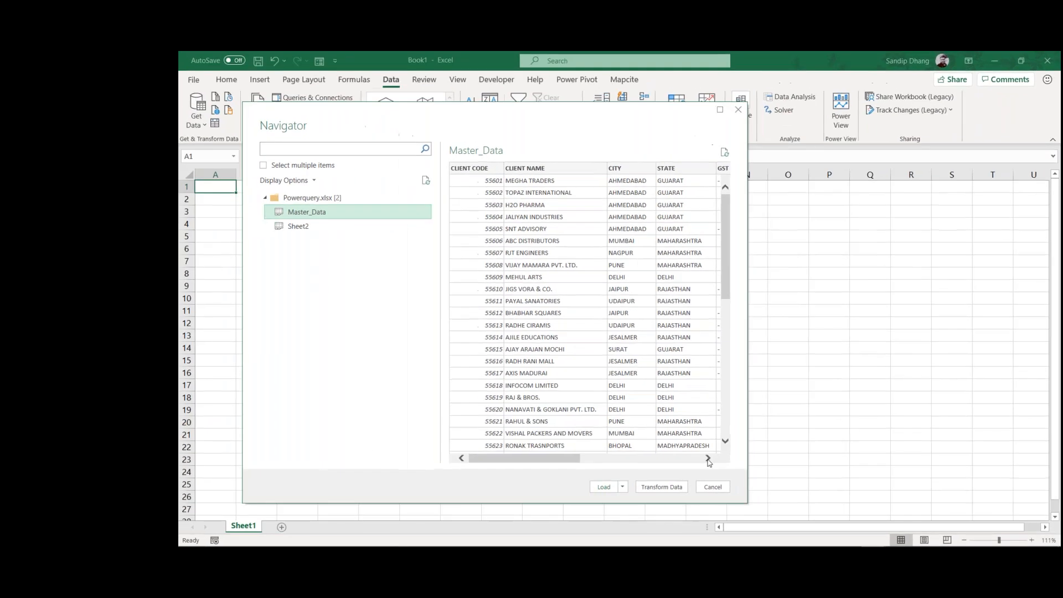
left_click(638, 491)
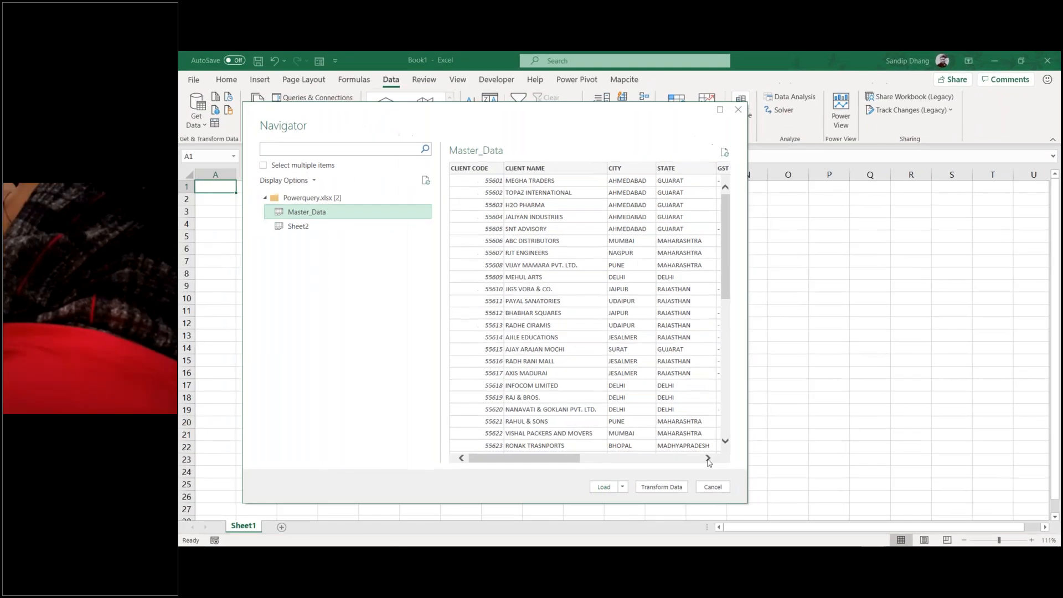
left_click(708, 458)
left_click(709, 458)
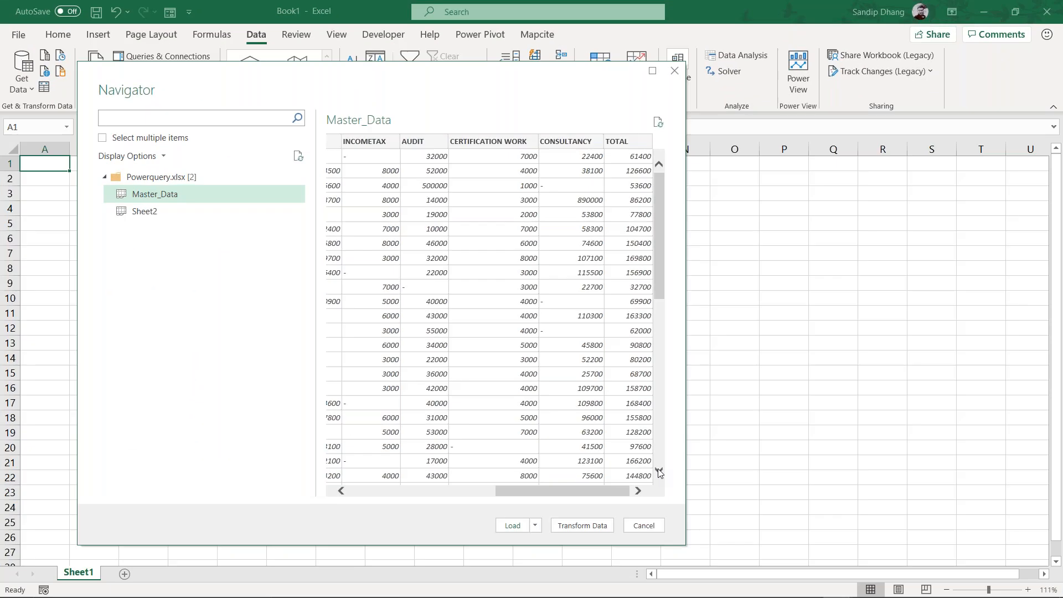
left_click(659, 471)
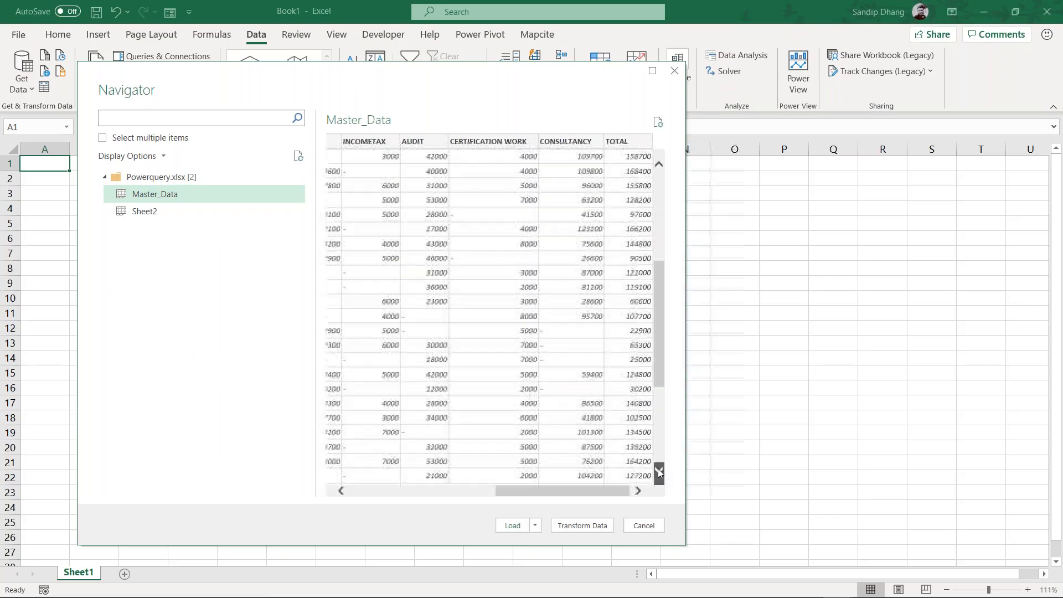
left_click(659, 471)
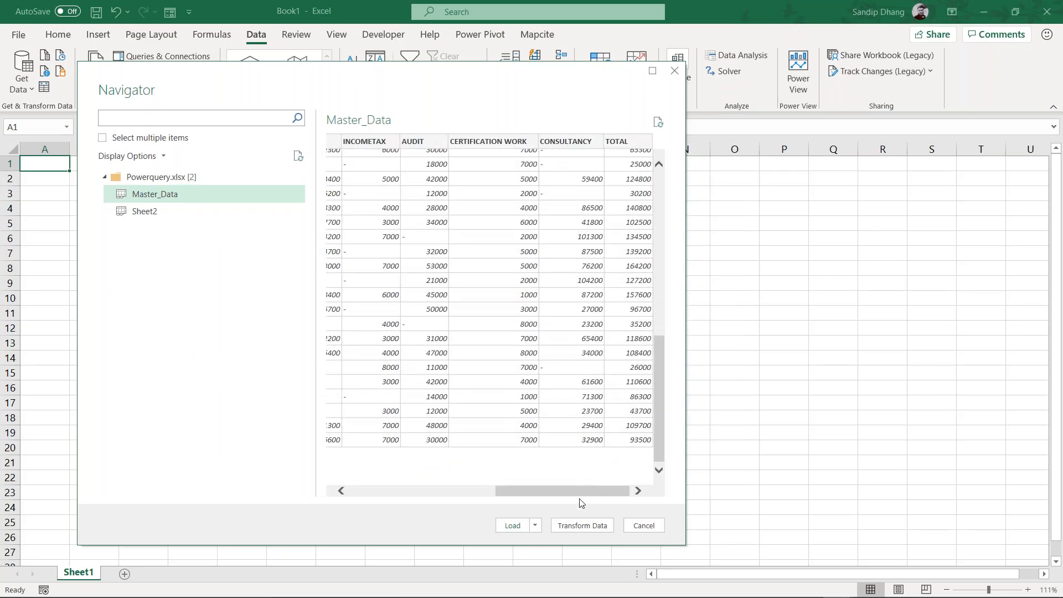
left_click_drag(577, 495, 397, 510)
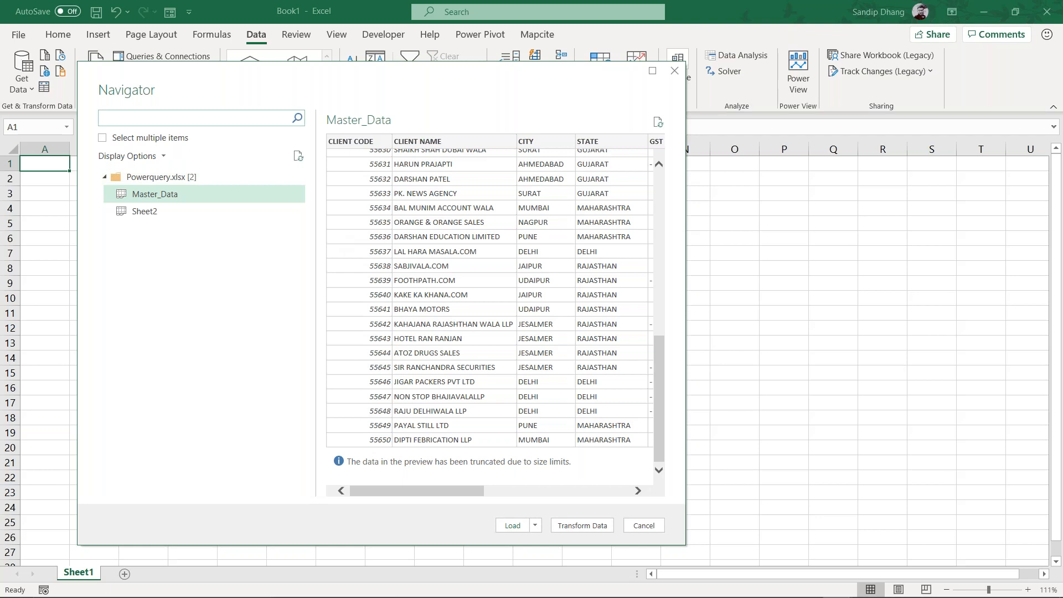
Preview Sheet2 in the Navigator and compare it with the Master_Data preview
left_click(201, 218)
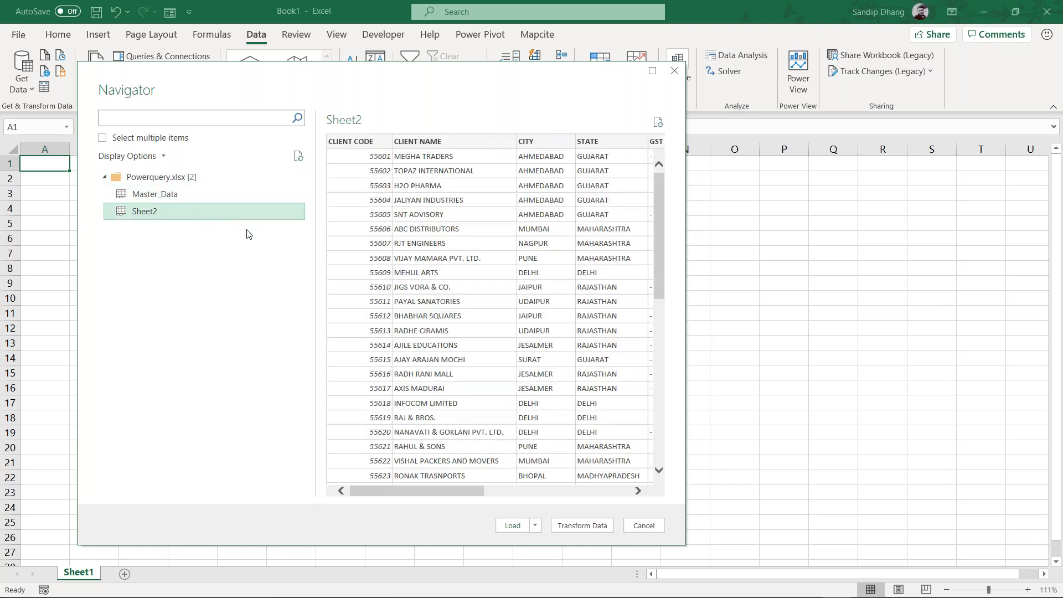
scroll(420, 324, "down", 5)
scroll(420, 324, "up", 5)
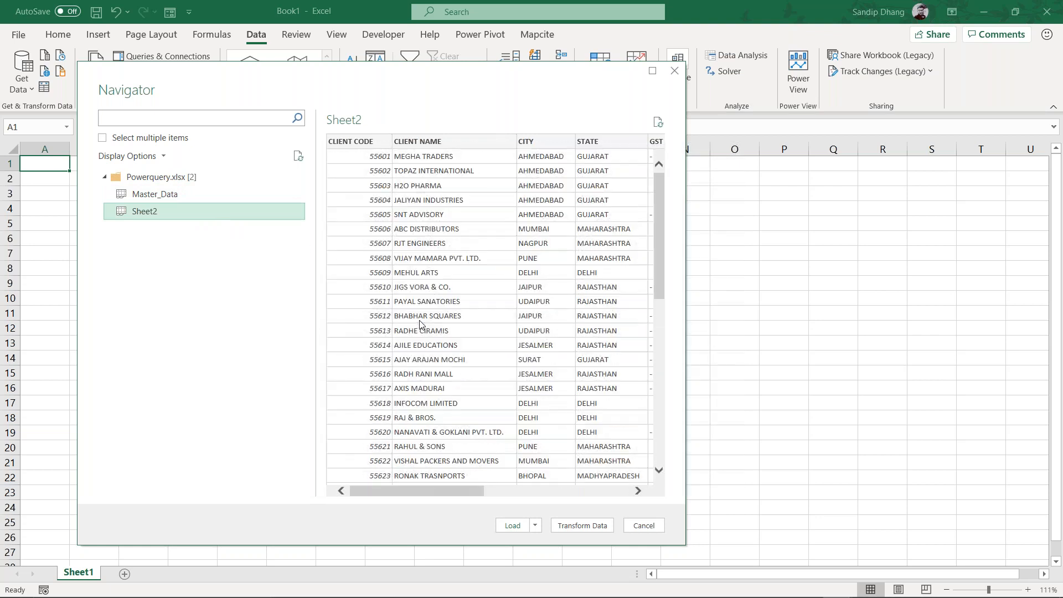
left_click(207, 198)
left_click(211, 212)
left_click(200, 199)
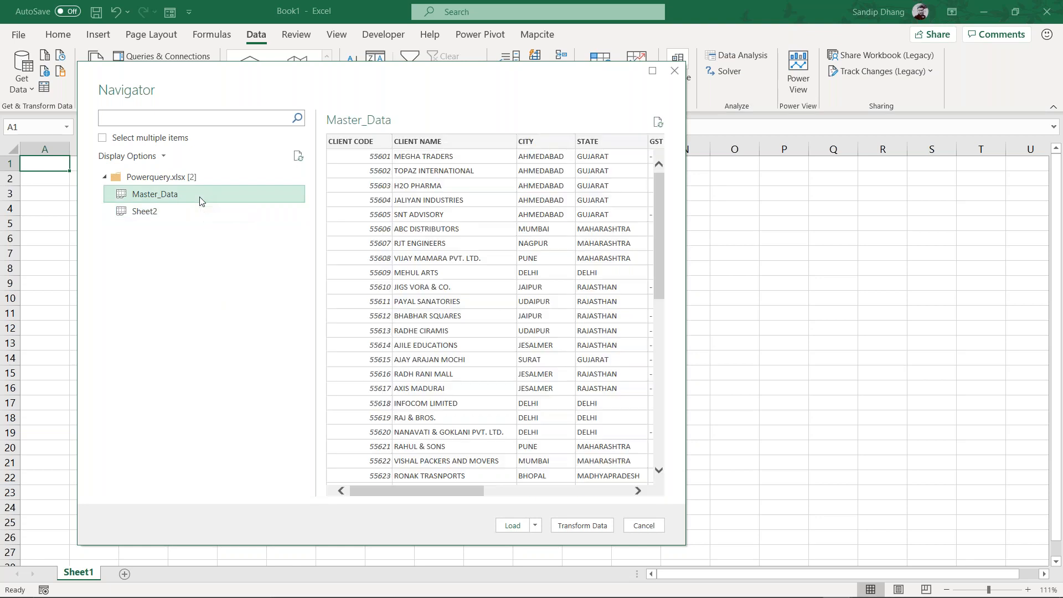
left_click(191, 211)
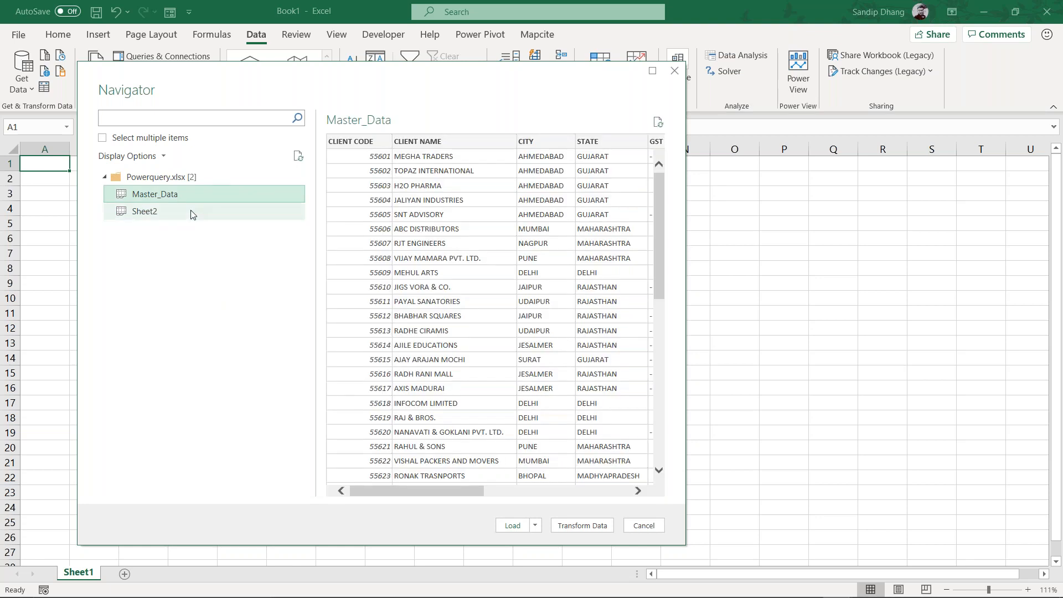
Close the Navigator without importing, and compare the Master_Data and Sheet2 sheets in the Powerquery.xlsx workbook
left_click(224, 195)
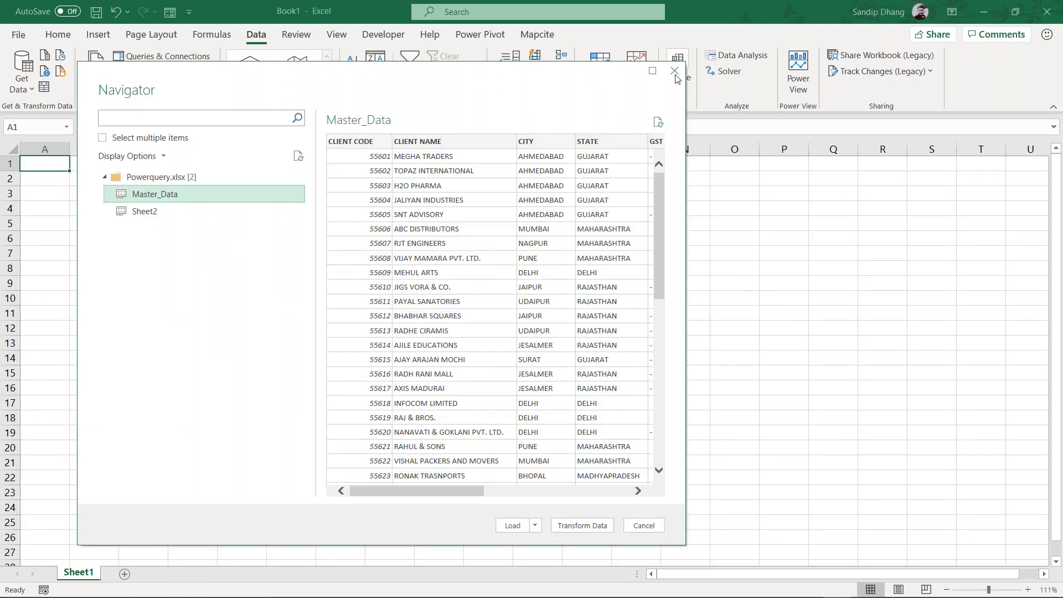
left_click(675, 73)
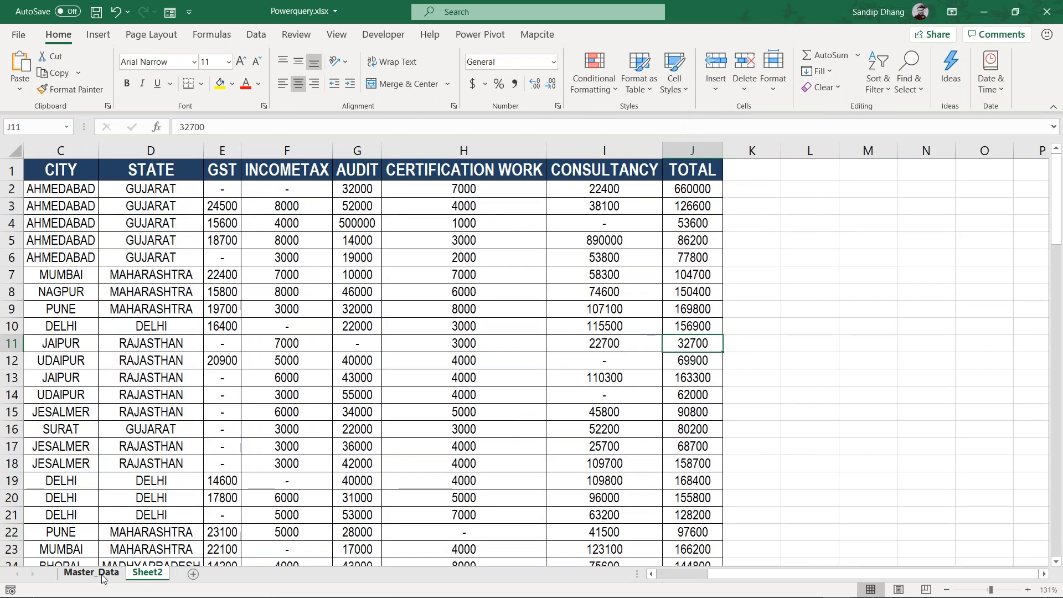
left_click(92, 573)
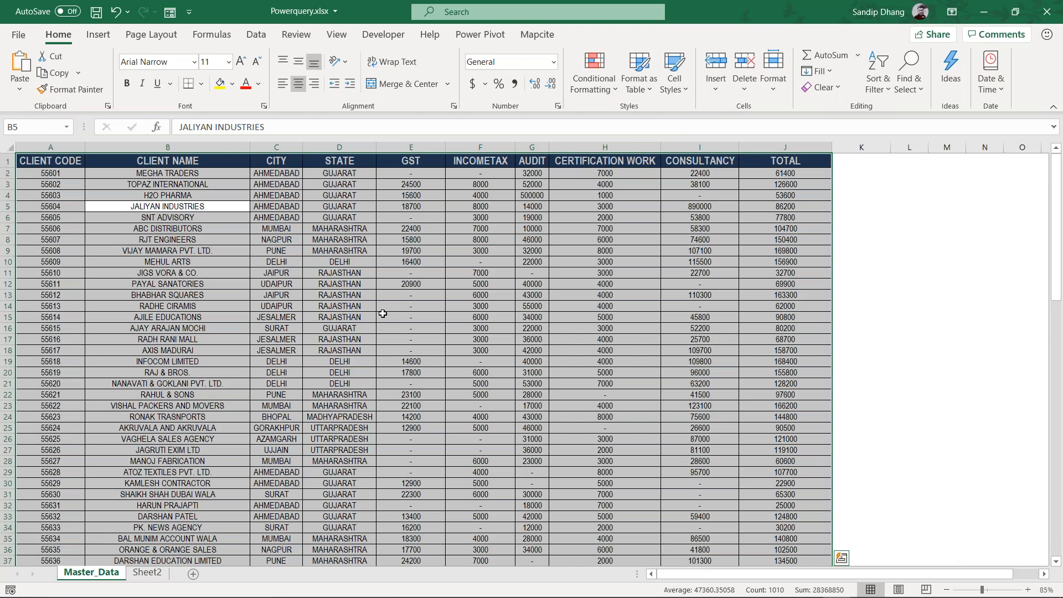
left_click(145, 576)
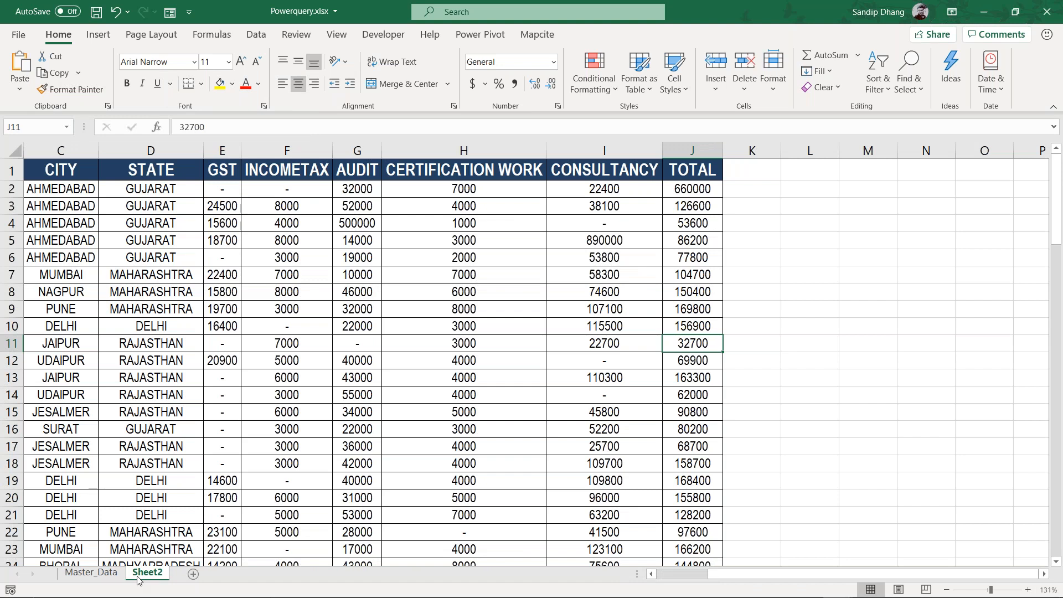
left_click(107, 576)
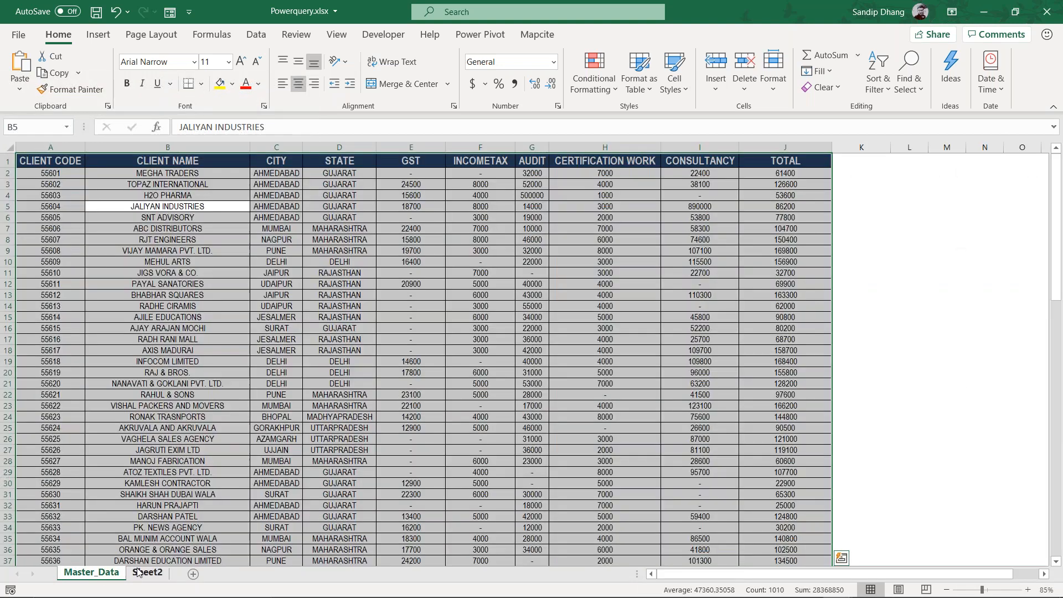
left_click(297, 374)
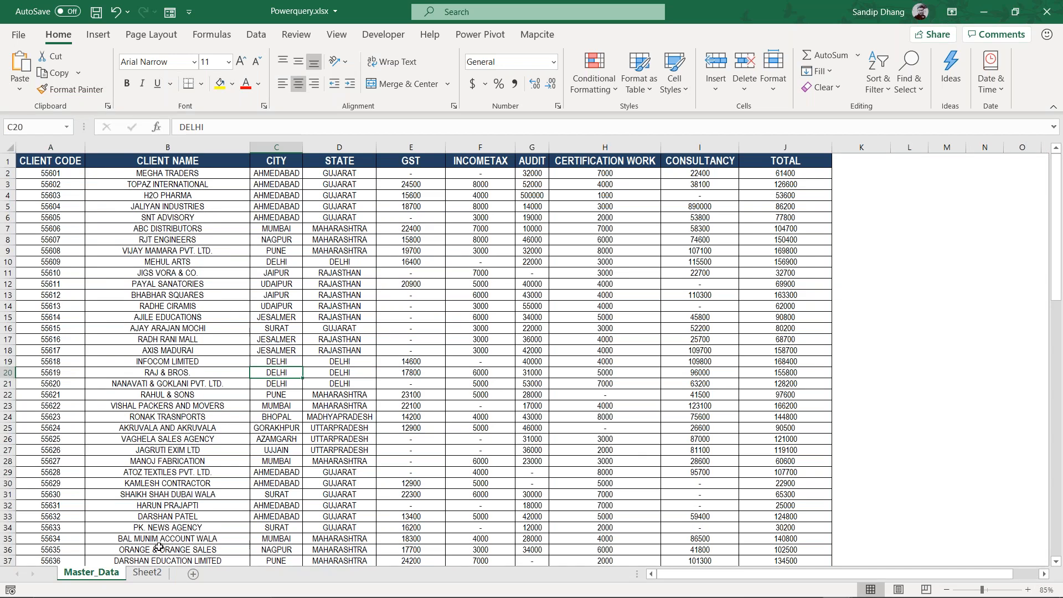
Delete Sheet2 from Powerquery.xlsx and save the workbook
right_click(145, 578)
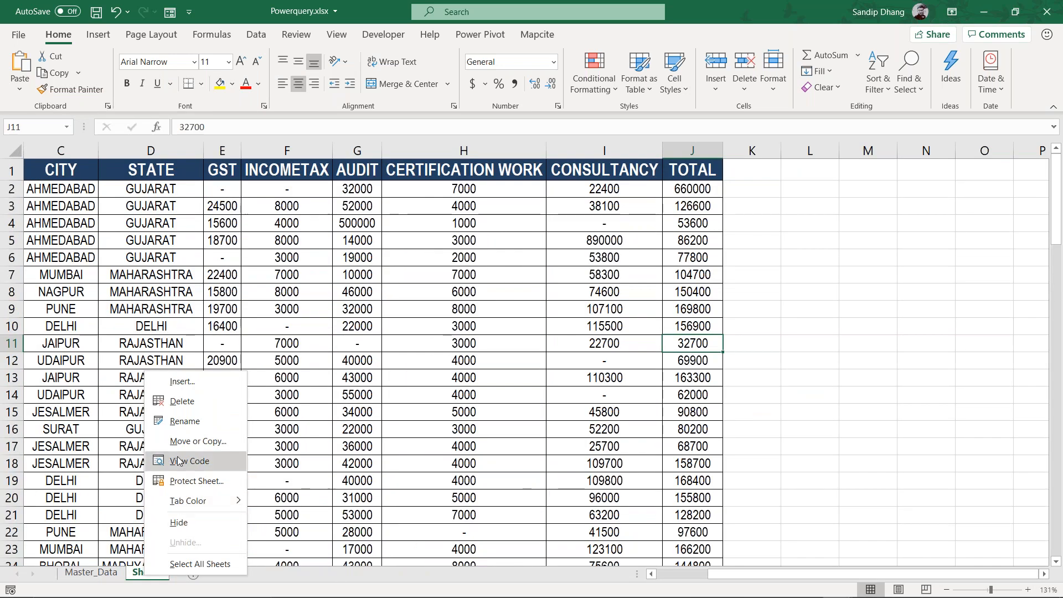
left_click(180, 401)
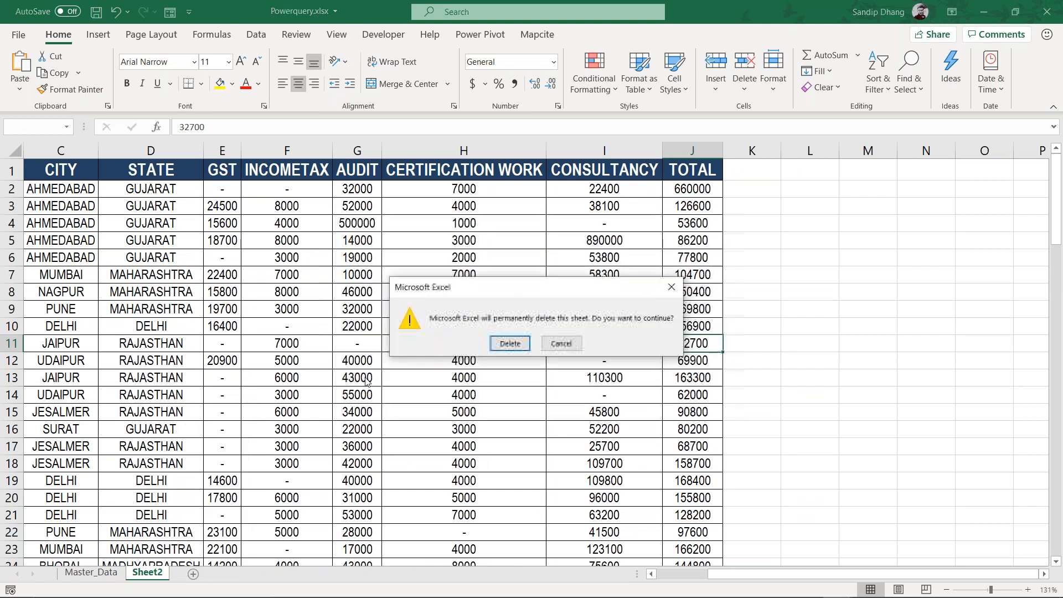
left_click(509, 343)
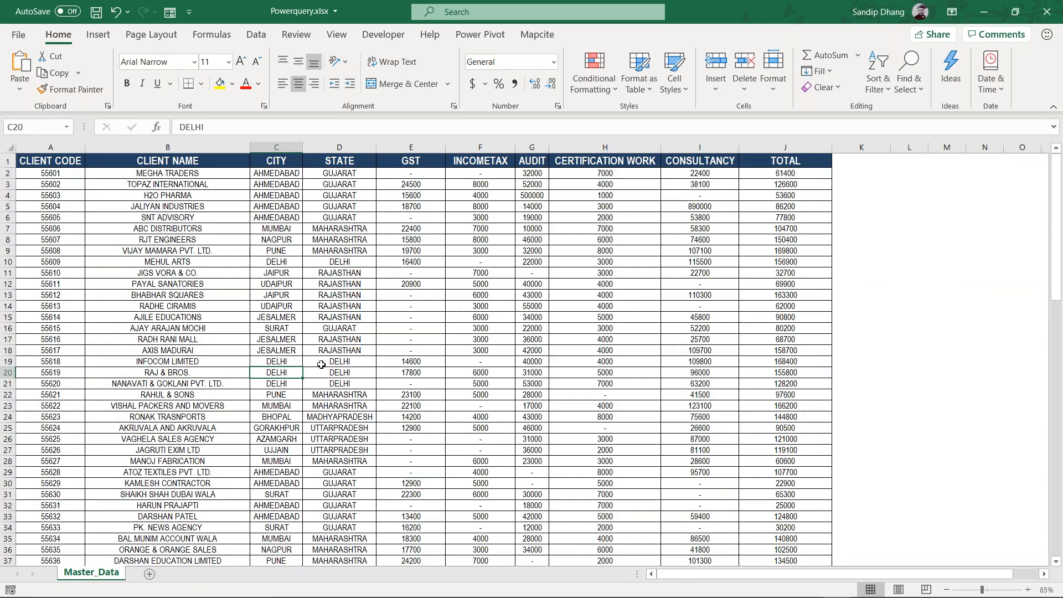
key("ctrl+s")
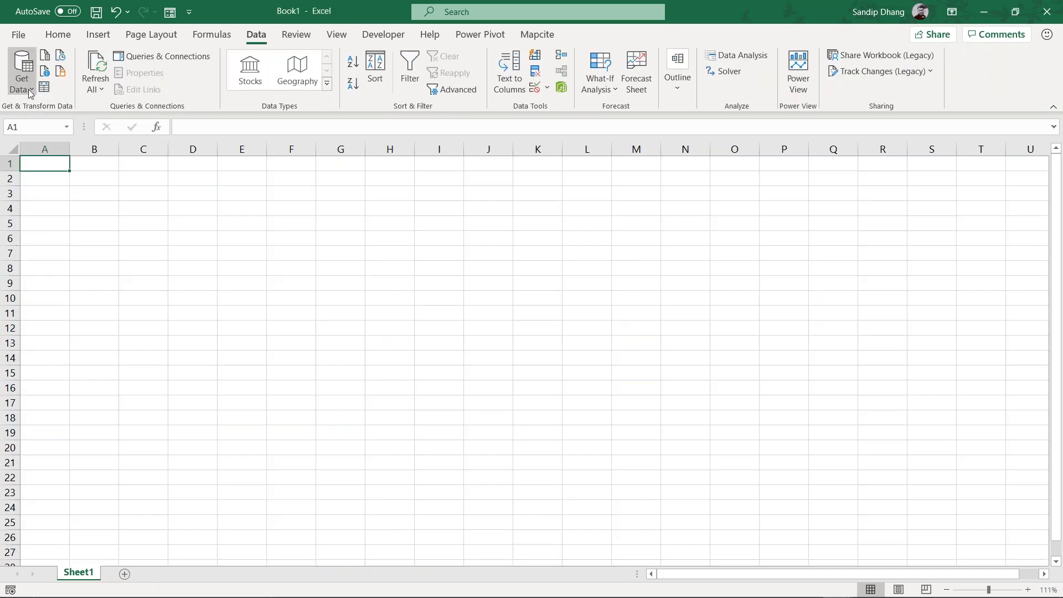
Import Powerquery.xlsx into the blank workbook again and open its Master_Data sheet in the Power Query Editor
left_click(22, 72)
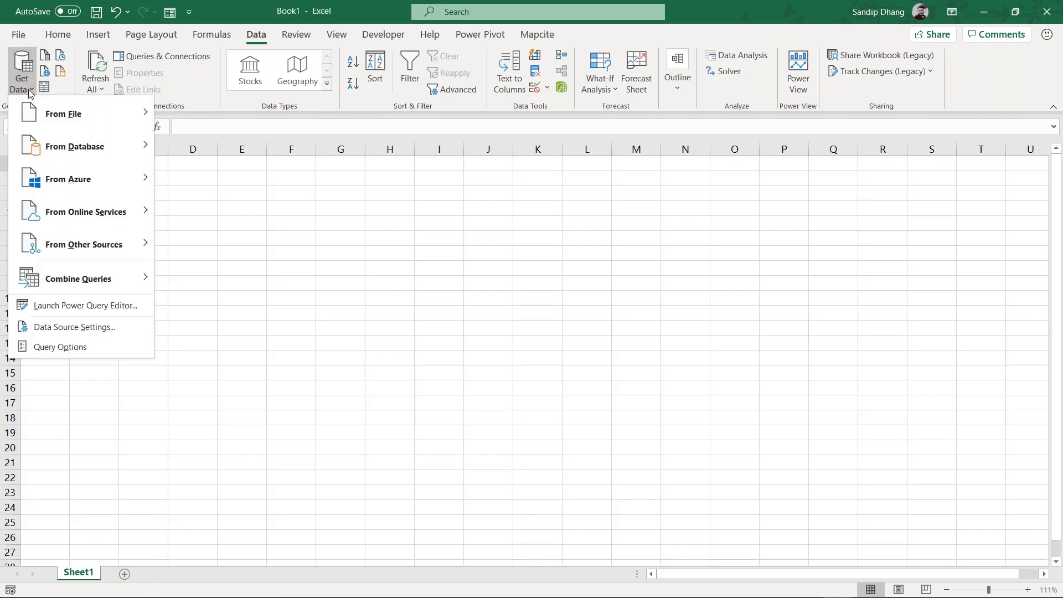
mouse_move(75, 114)
left_click(172, 109)
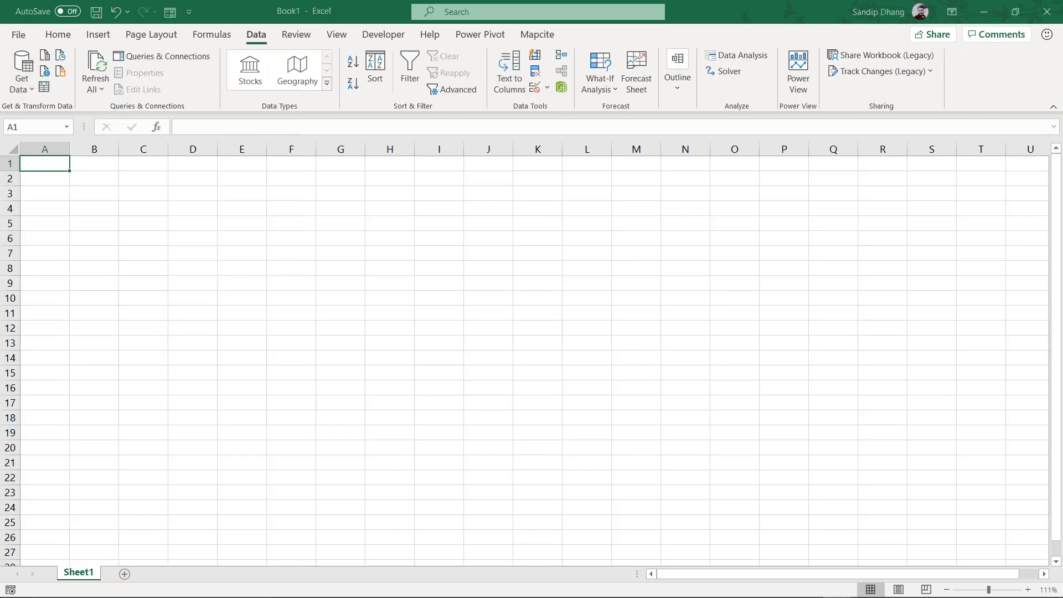
left_click(178, 101)
double_click(179, 99)
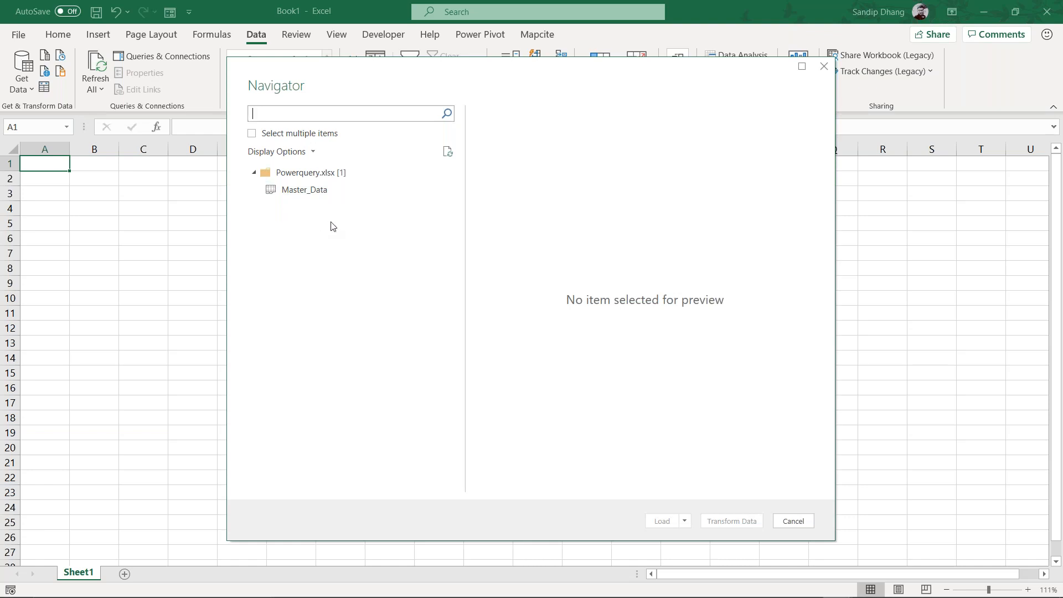
left_click(306, 193)
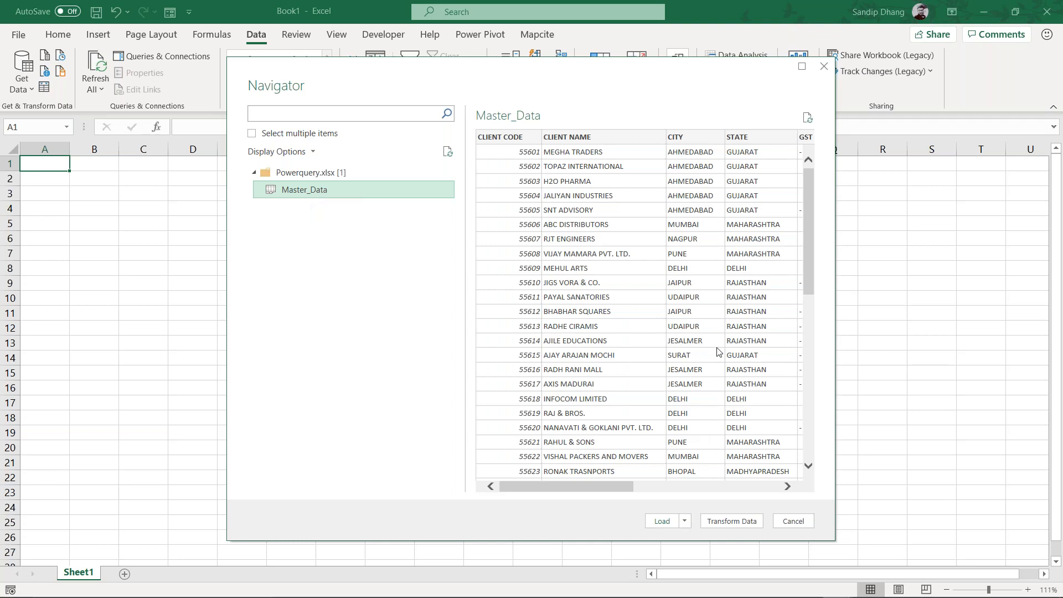
left_click(730, 518)
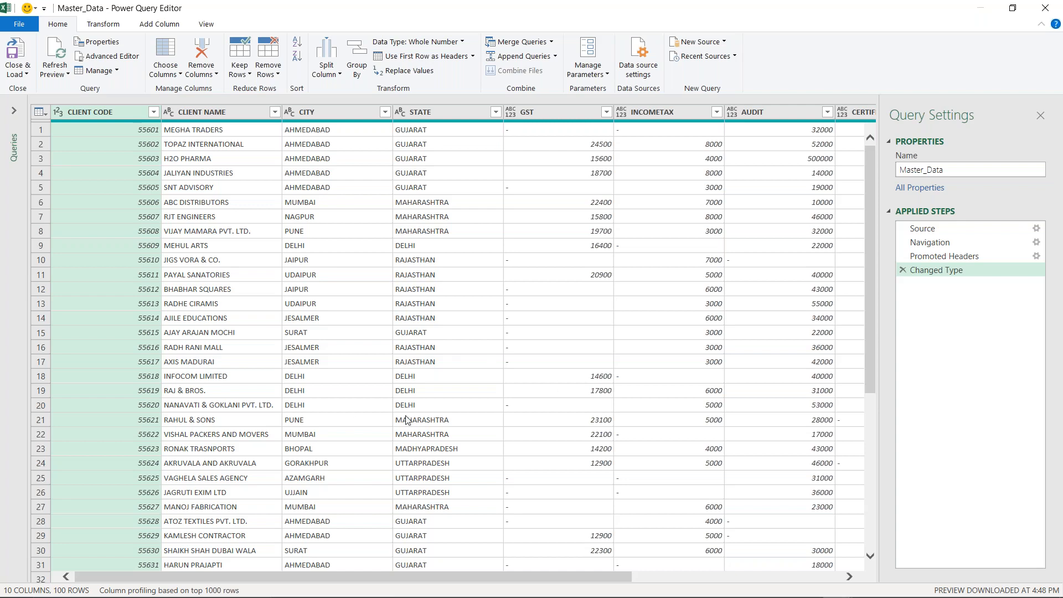
Look across all Master_Data columns, and briefly shrink the Power Query Editor window to view the workbook behind it
scroll(407, 419, "right", 3)
scroll(407, 420, "left", 3)
scroll(407, 420, "right", 3)
scroll(408, 420, "left", 3)
left_click_drag(528, 14, 479, 183)
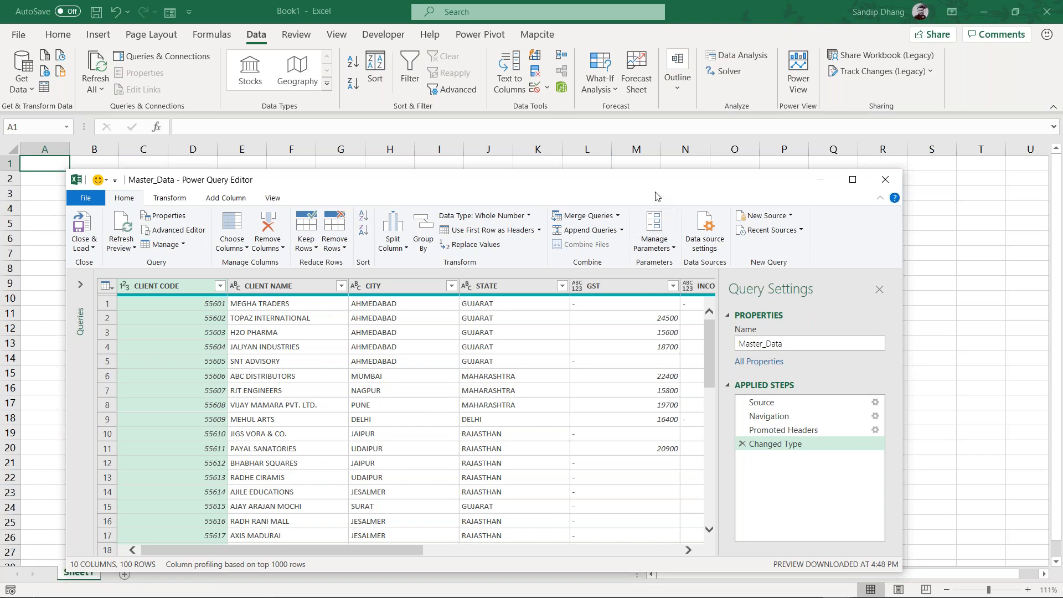
double_click(642, 178)
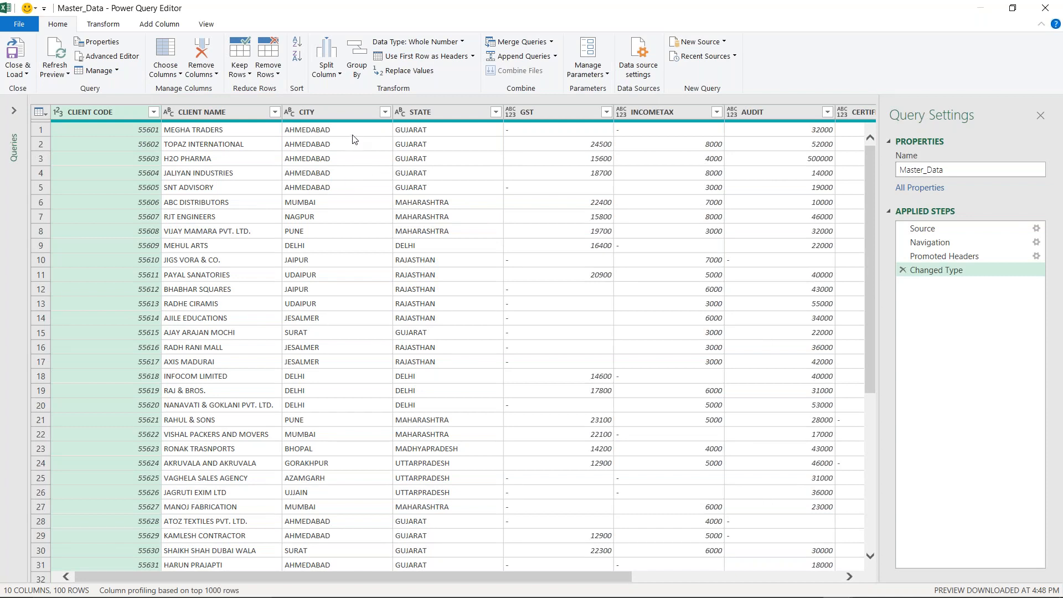
Filter the CITY column to keep only AHMEDABAD
left_click(384, 112)
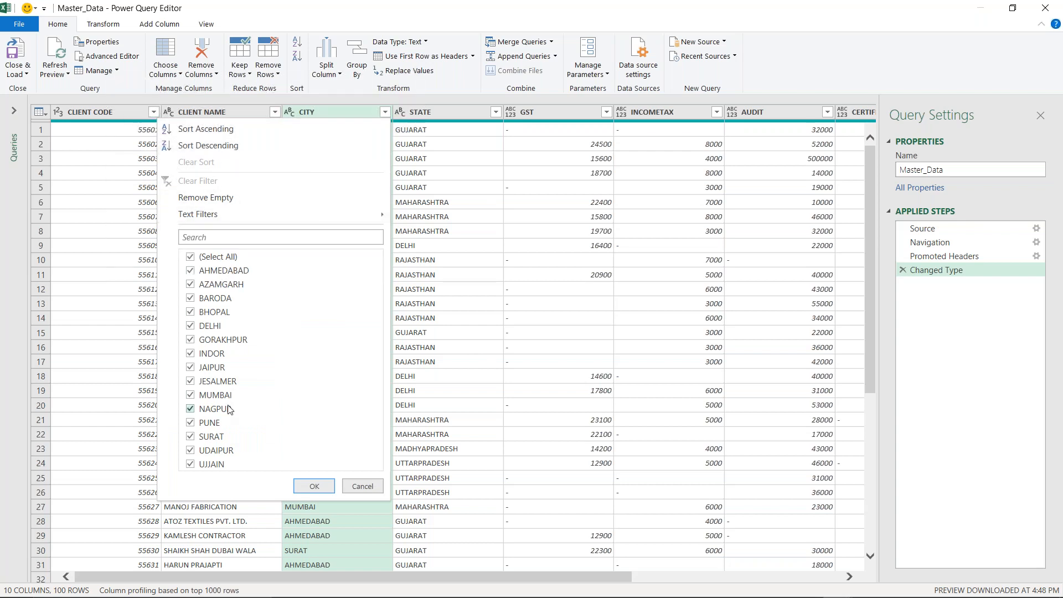
left_click(192, 260)
left_click(199, 274)
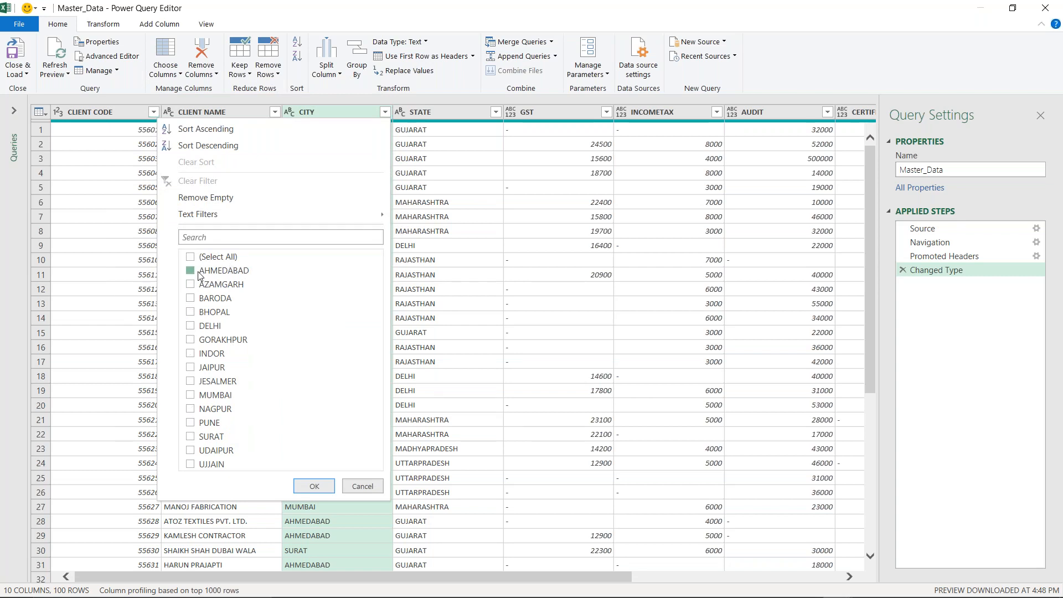
left_click(314, 488)
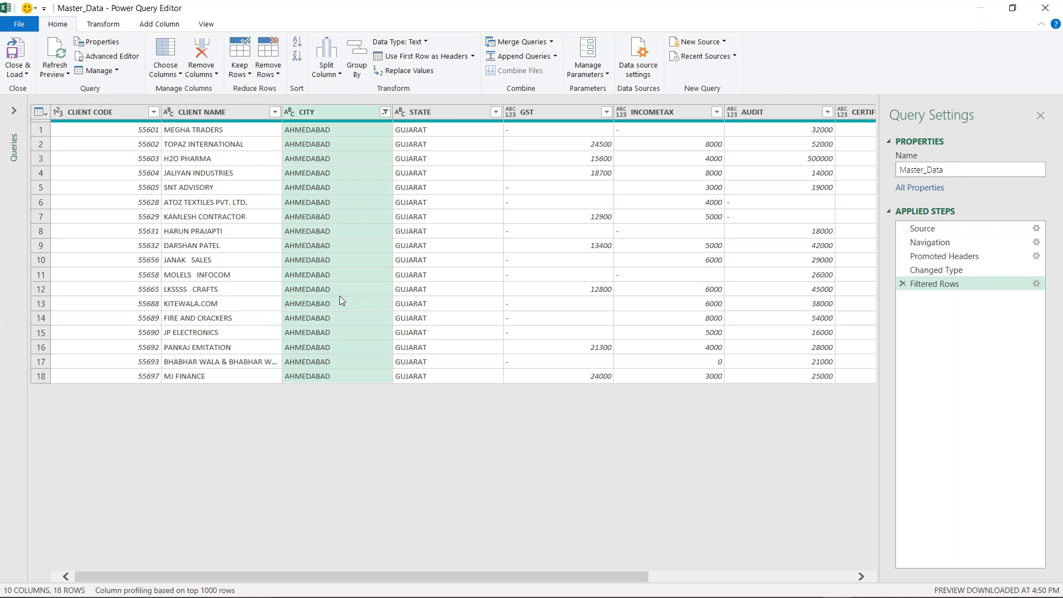
Reset the CITY column filter to include all cities
left_click(385, 112)
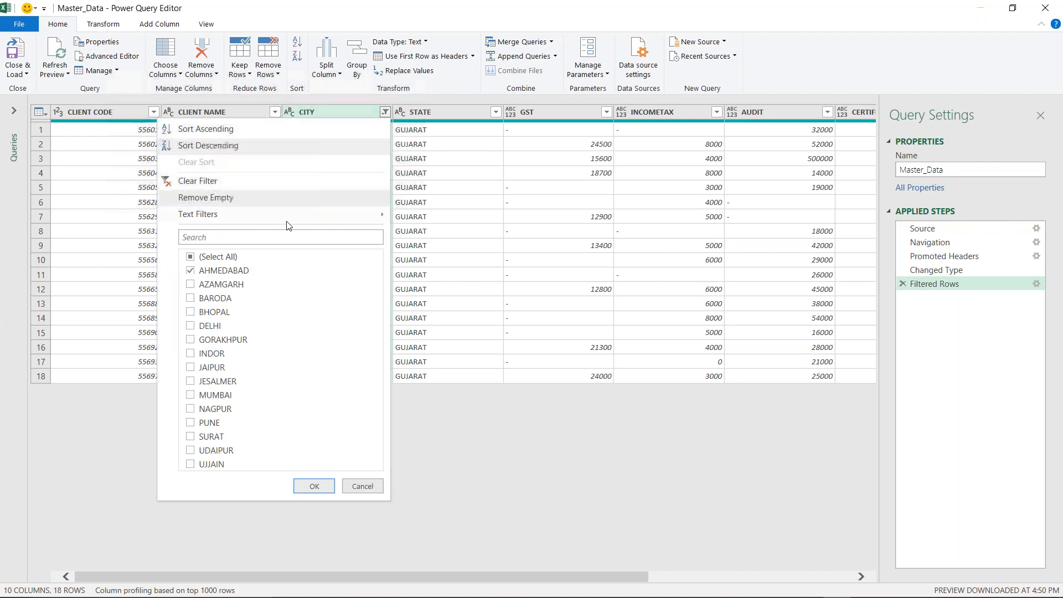
left_click(190, 256)
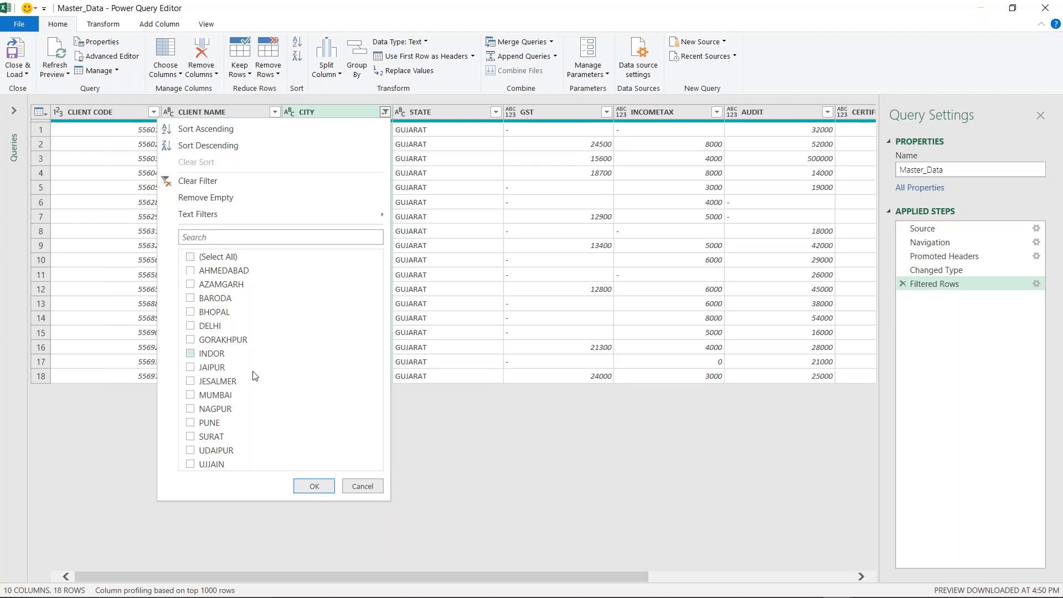
left_click(197, 258)
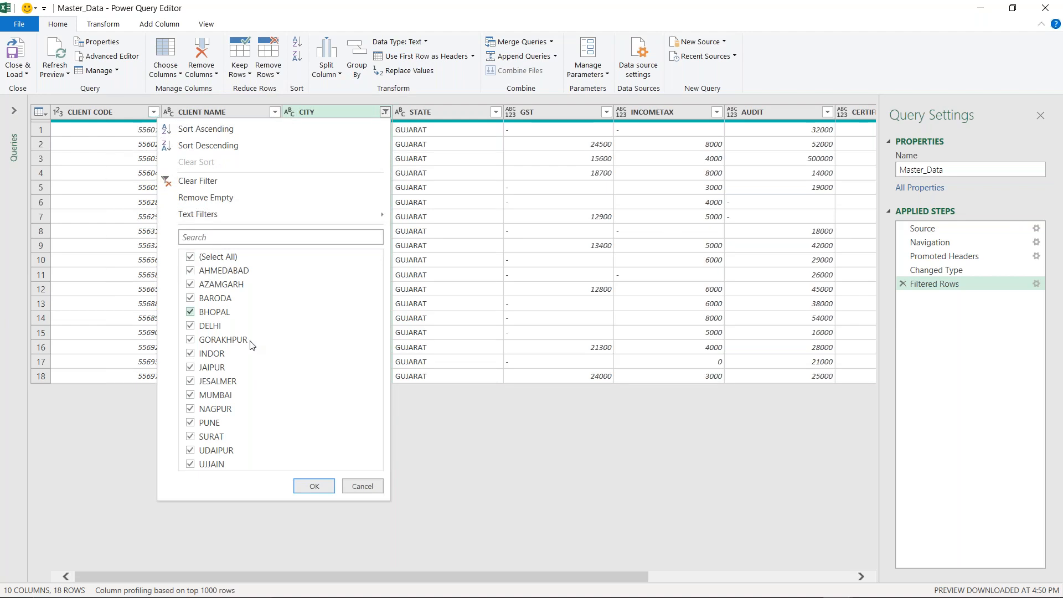
left_click(314, 486)
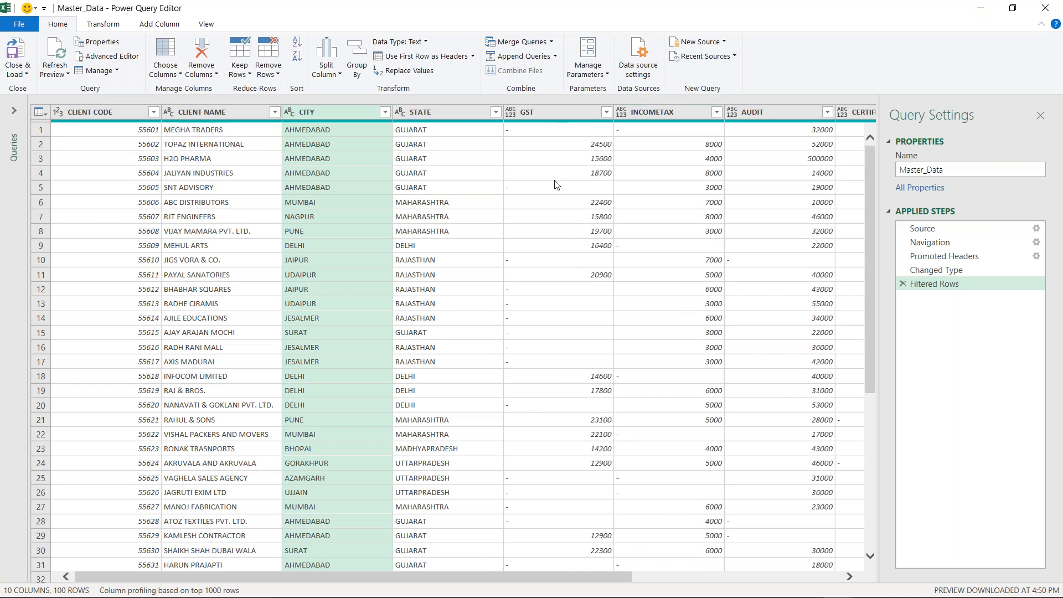
Replace the value "-" with 0 in the GST through CONSULTANCY columns
left_click(540, 117)
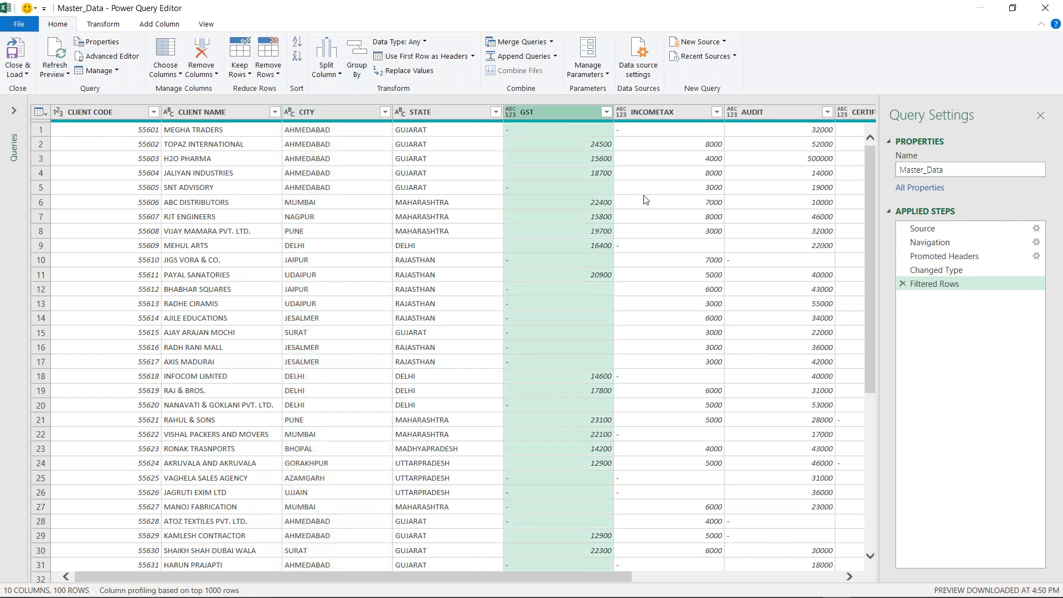
scroll(646, 199, "right", 5)
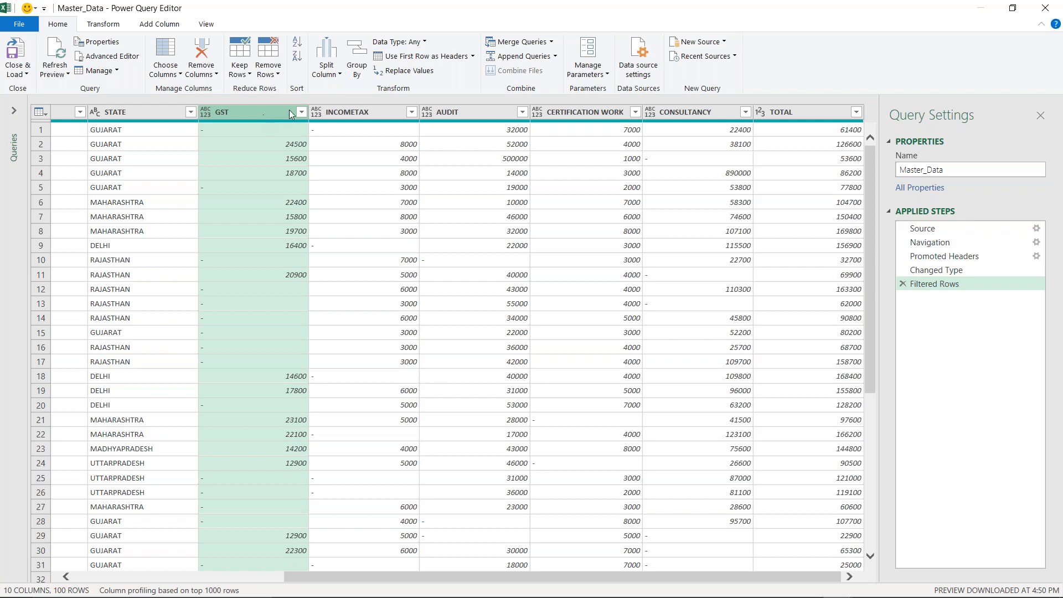
left_click(693, 111, "shift")
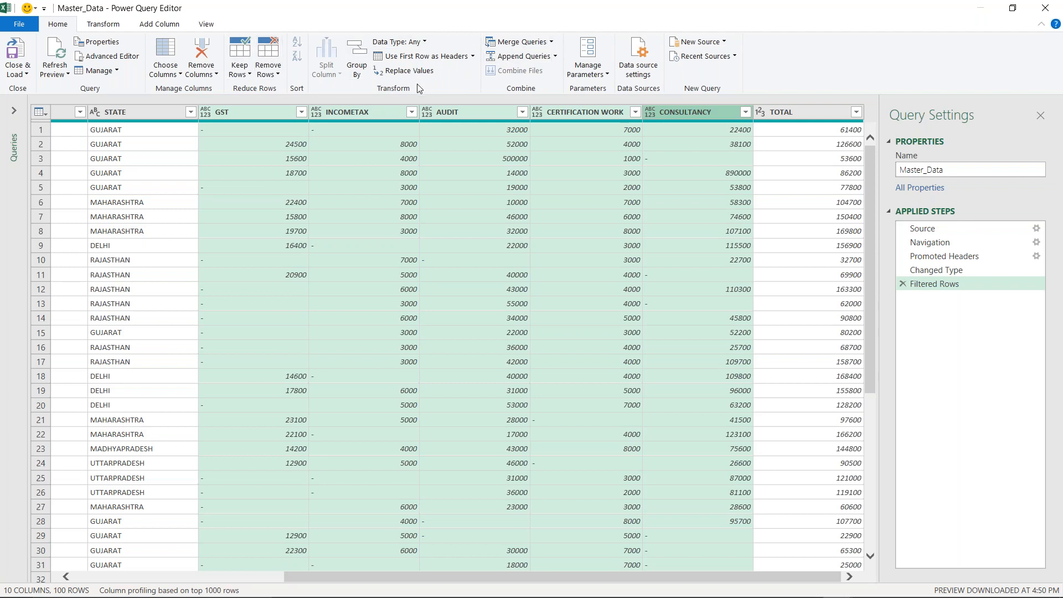
left_click(115, 25)
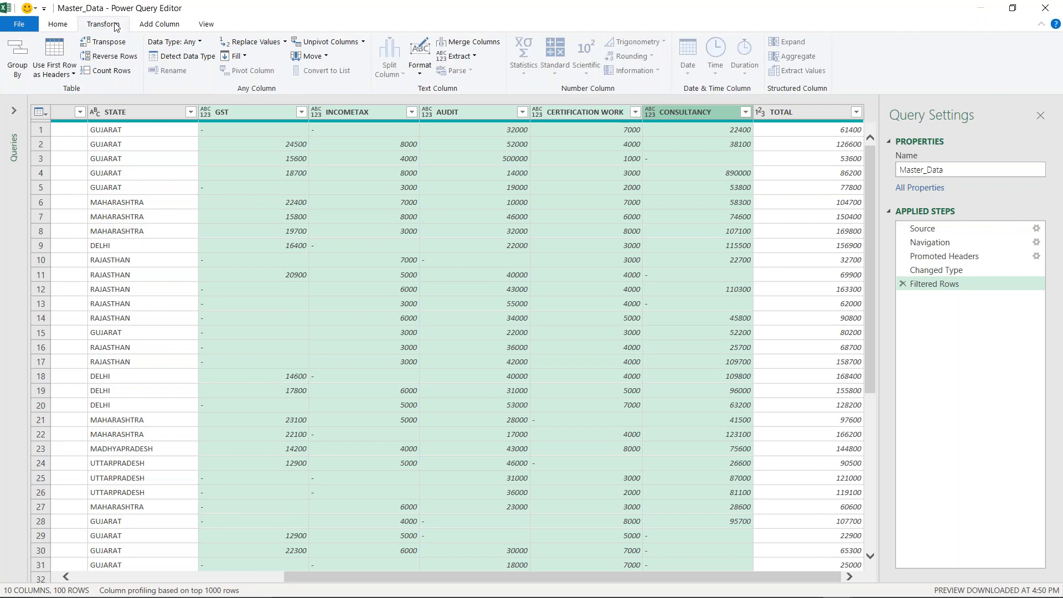
left_click(148, 25)
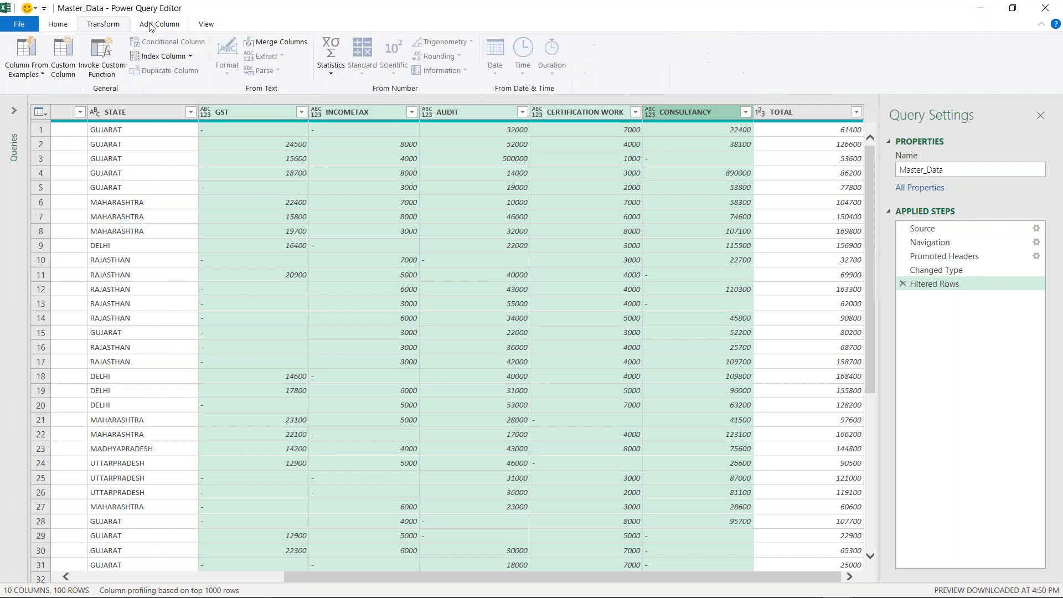
left_click(57, 24)
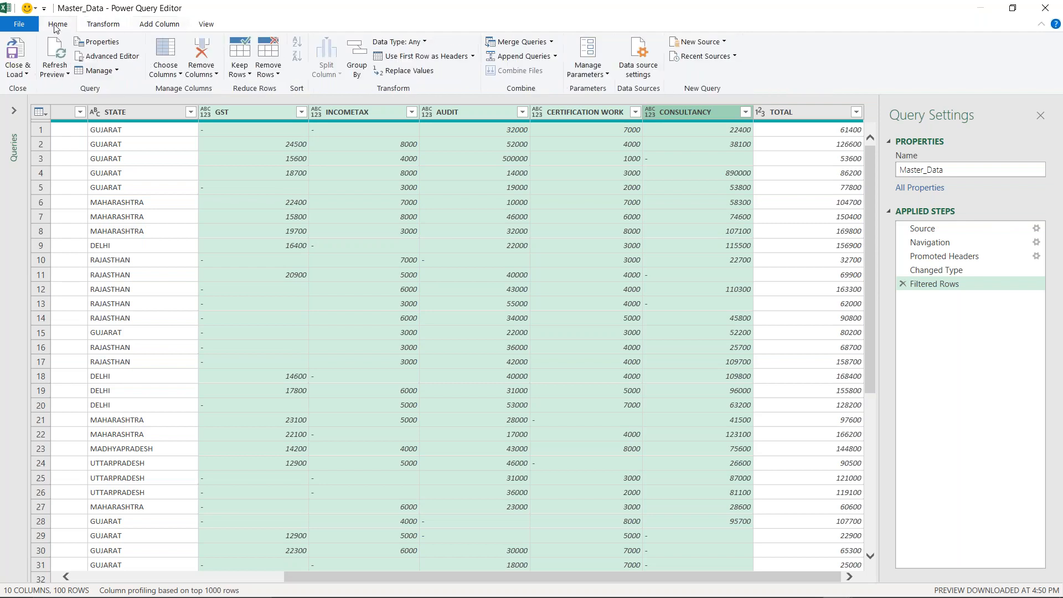
right_click(447, 115)
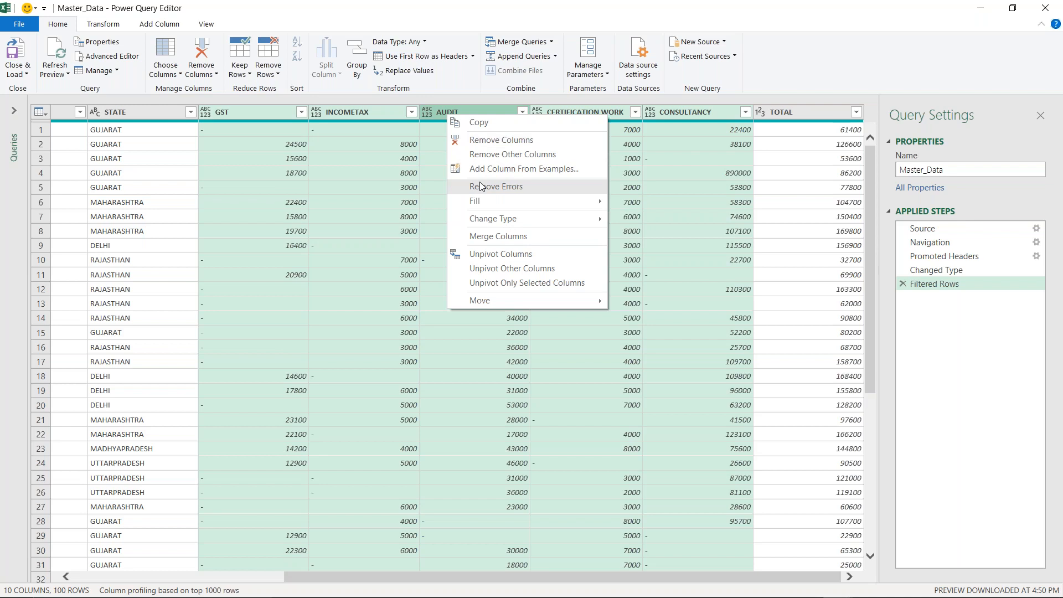
left_click(418, 71)
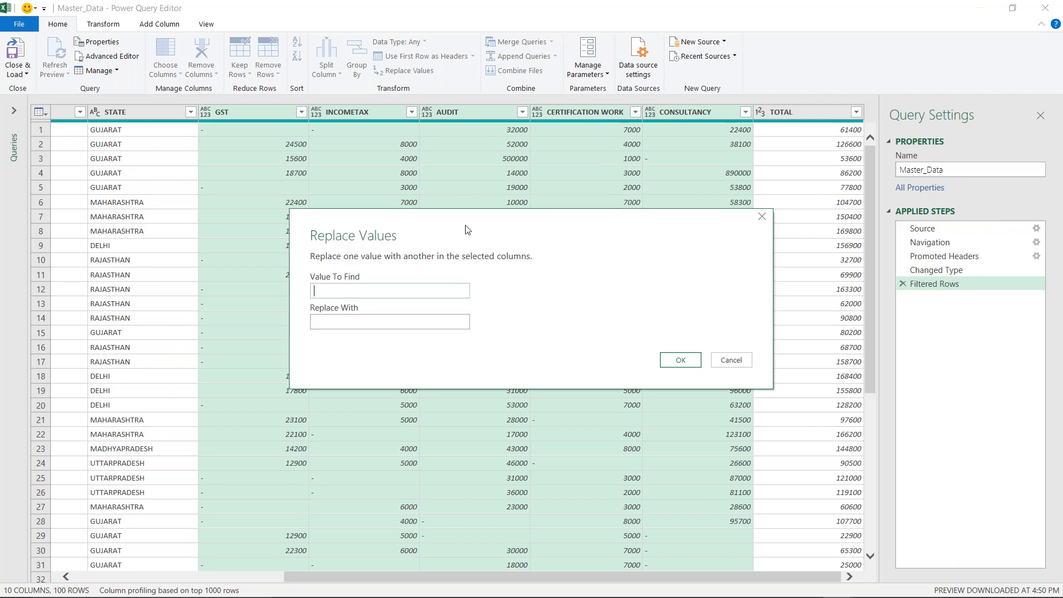
left_click(376, 290)
type("-")
type("0")
left_click(681, 359)
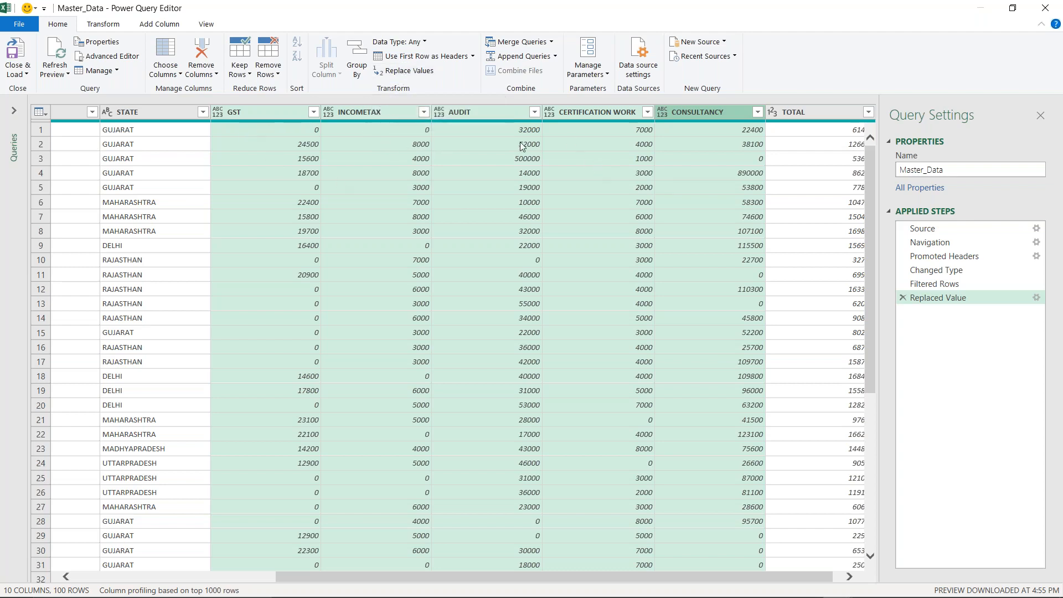
Set the data type of the GST through CONSULTANCY columns to Whole Number
left_click(101, 27)
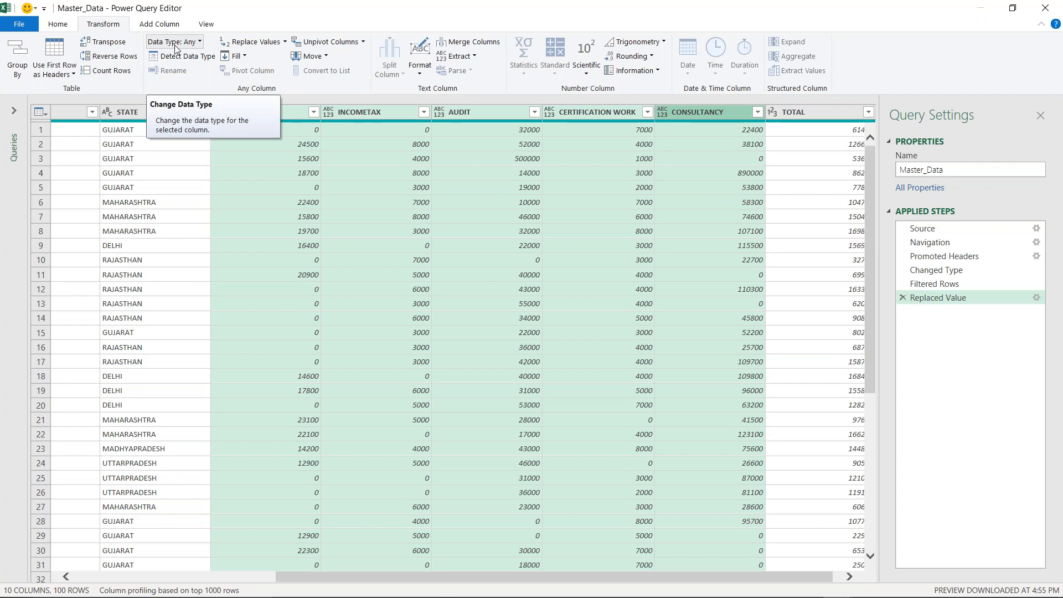
left_click(135, 112)
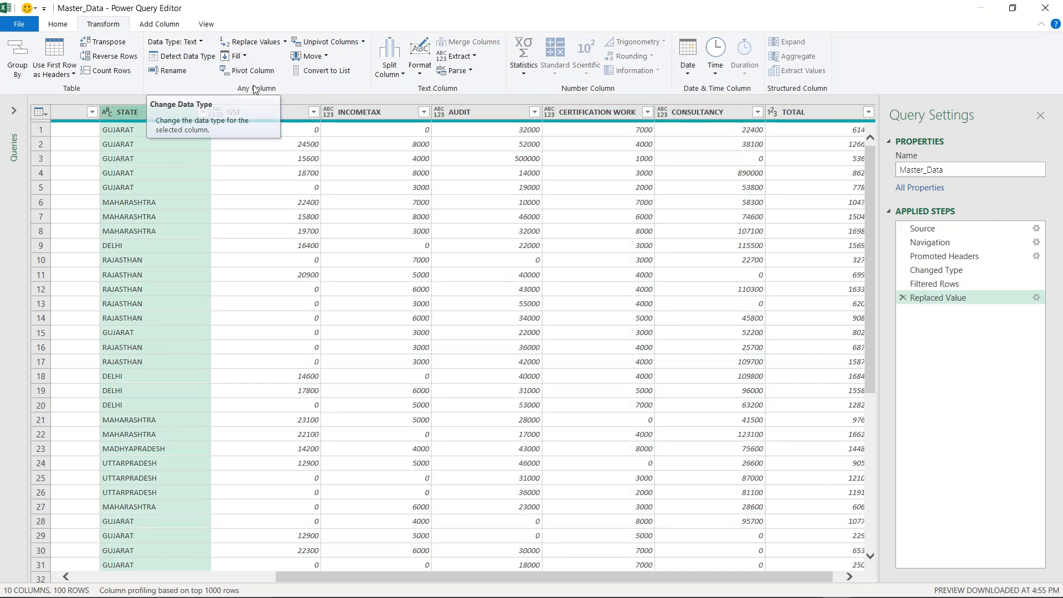
left_click(347, 110)
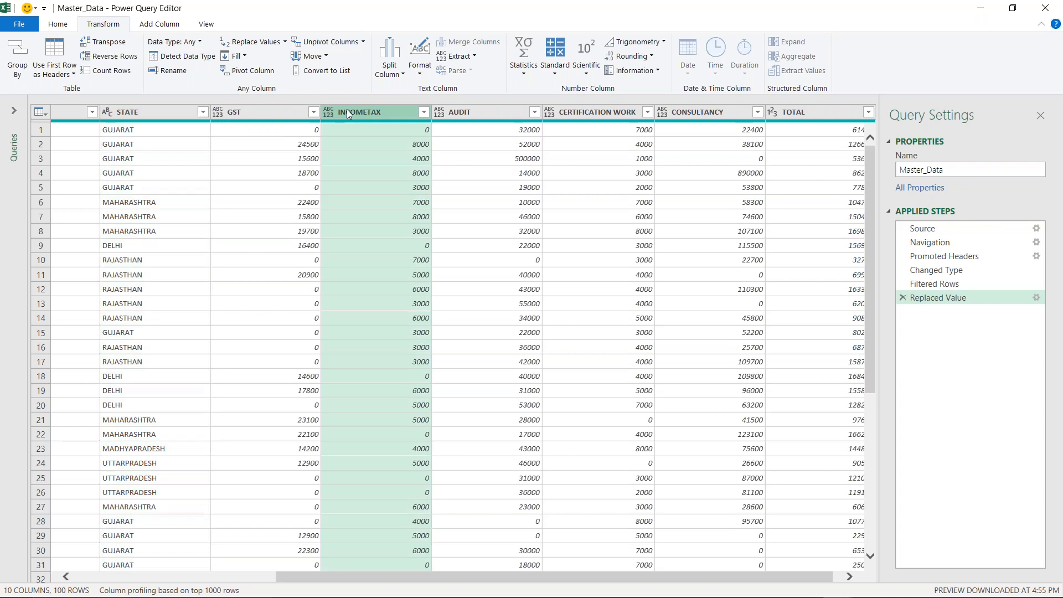
left_click(297, 111)
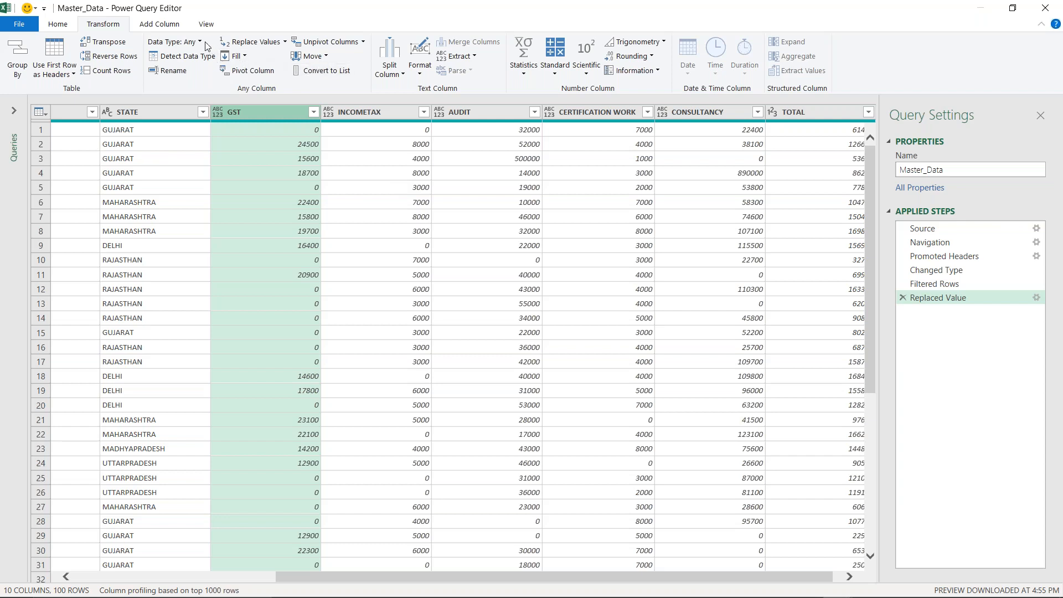
left_click(731, 118, "shift")
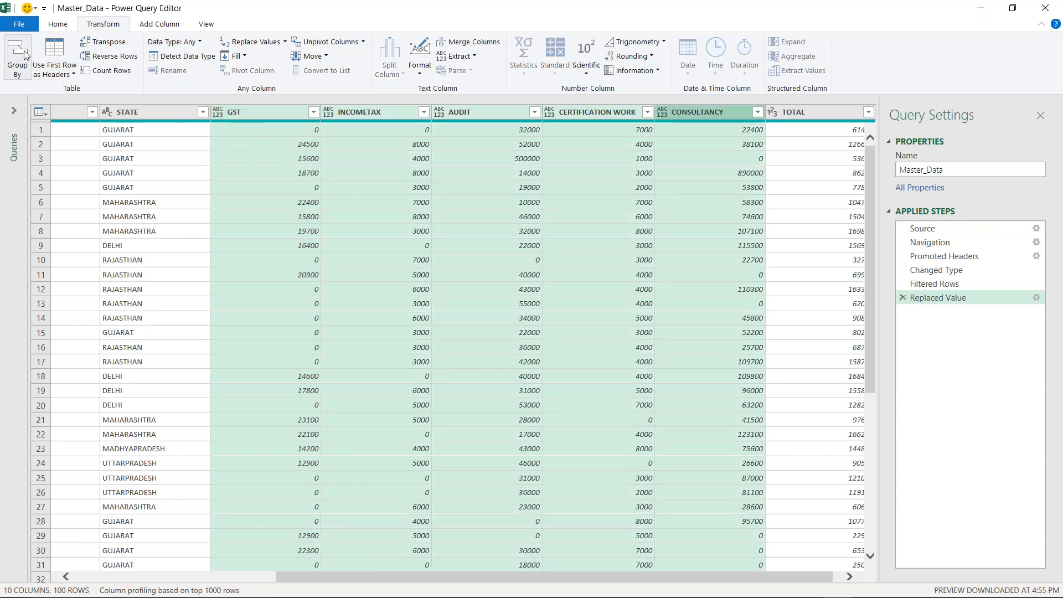
left_click(198, 42)
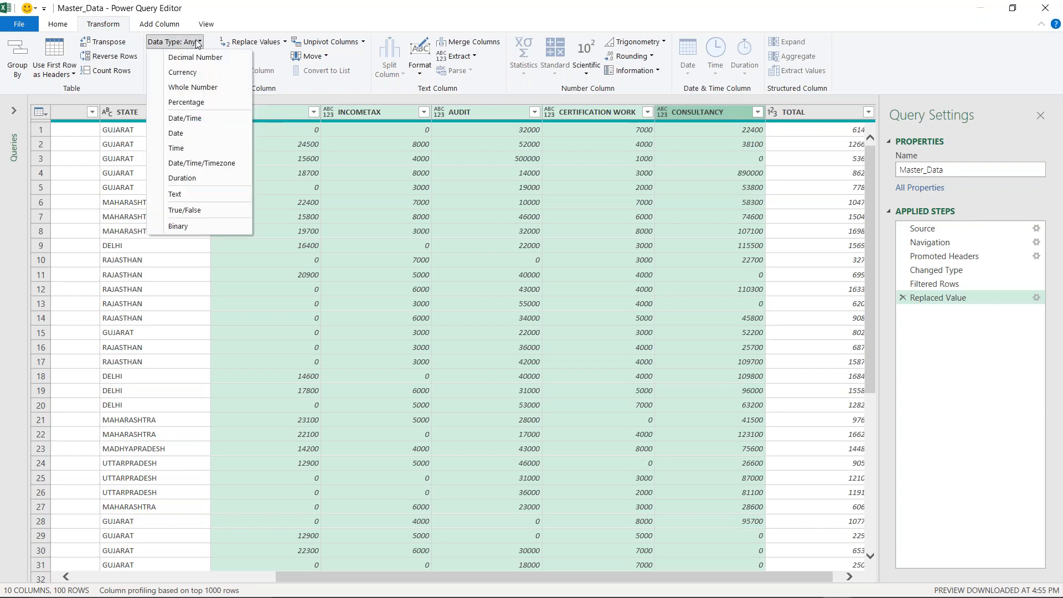
left_click(201, 89)
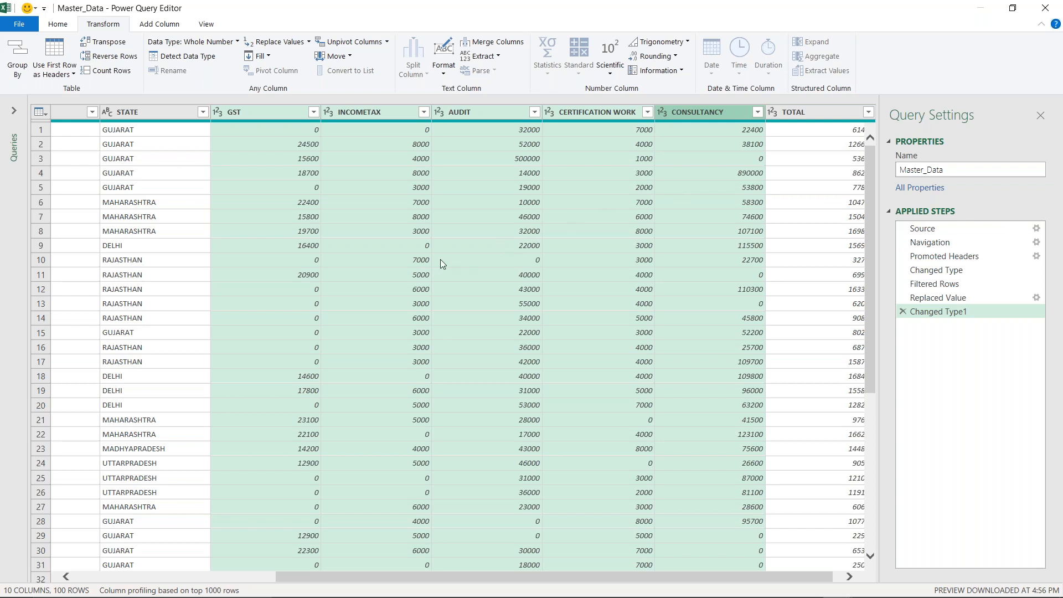
Look at the source Master_Data sheet in Powerquery.xlsx, and return to the Power Query Editor
left_click(643, 198)
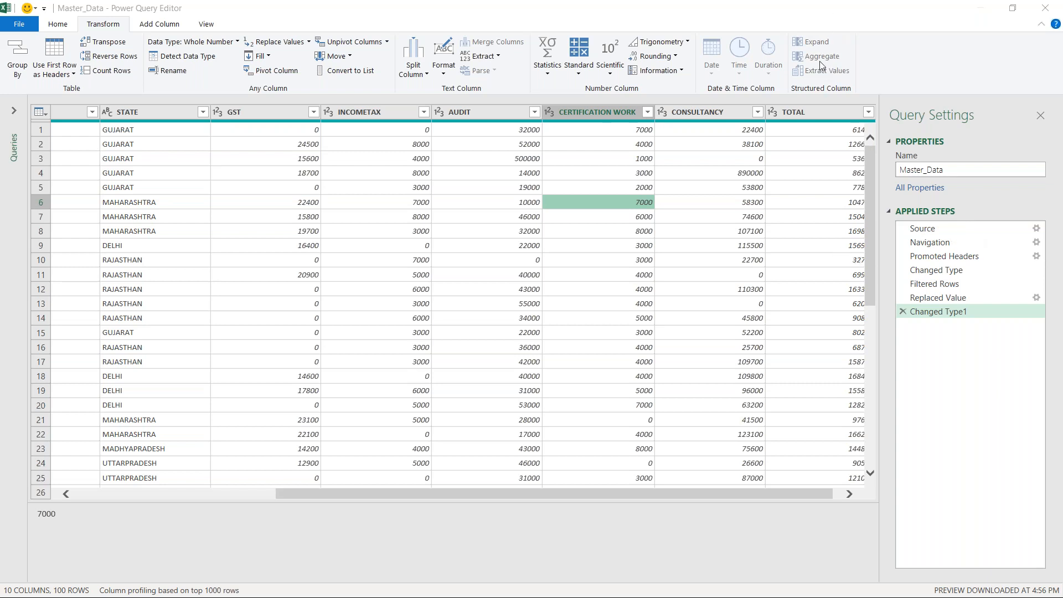
key("alt+Tab")
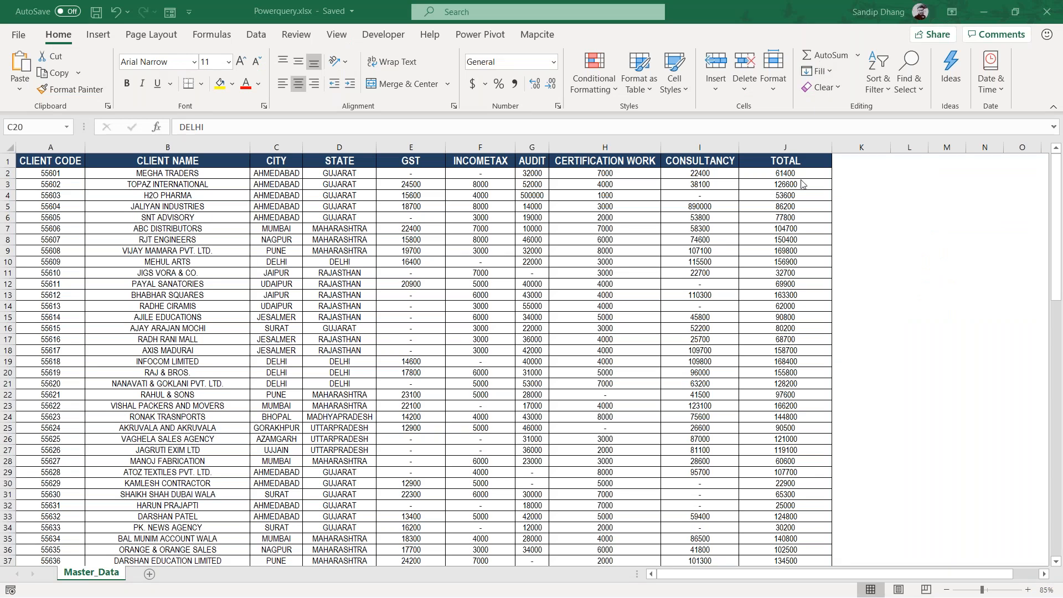
key("alt+Tab")
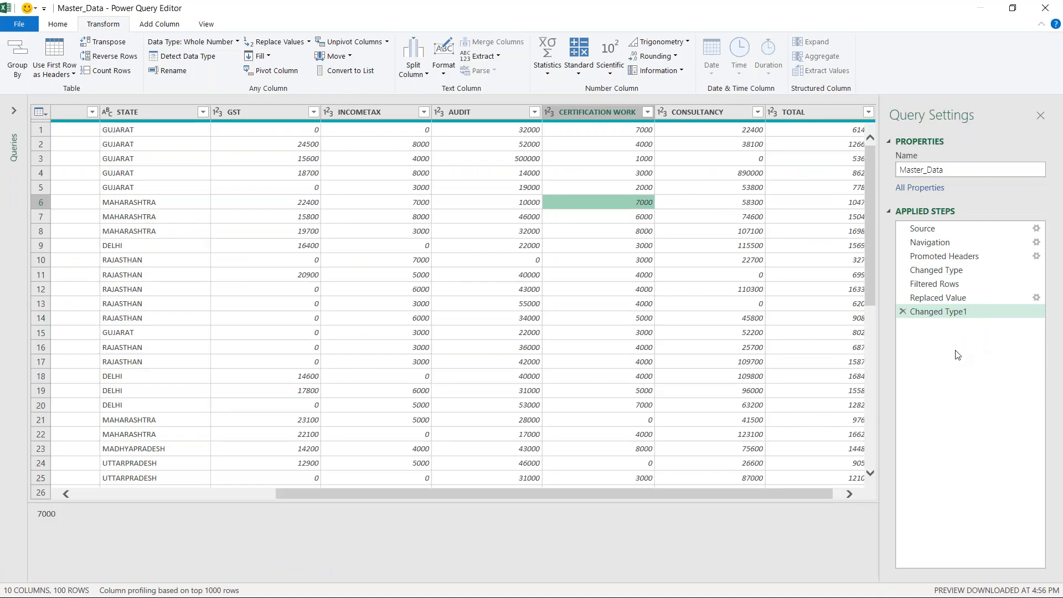
Remove the TOTAL column from the Master_Data query
left_click(789, 110)
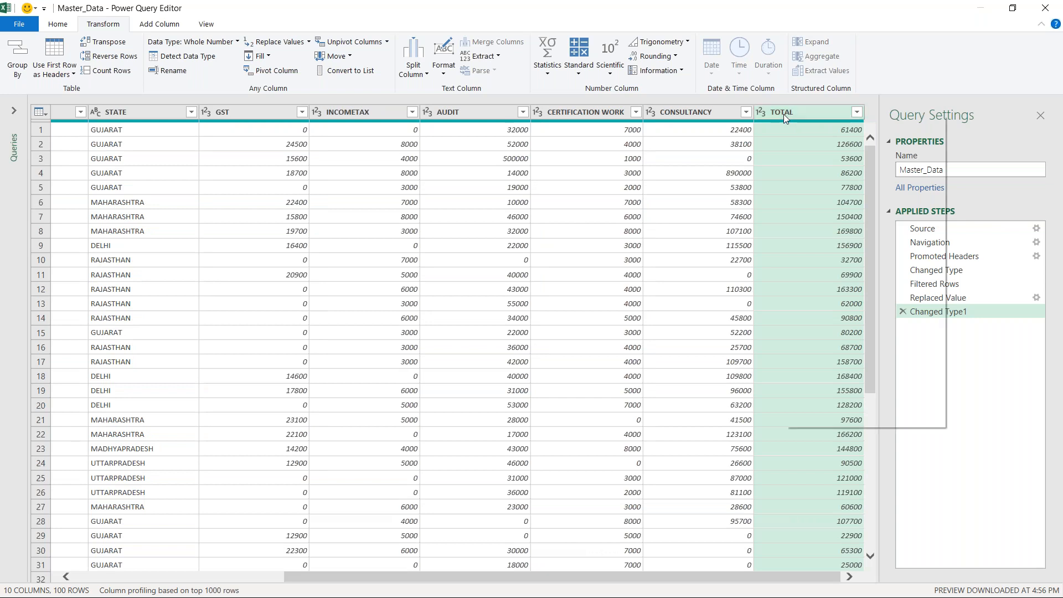
right_click(783, 114)
left_click(822, 140)
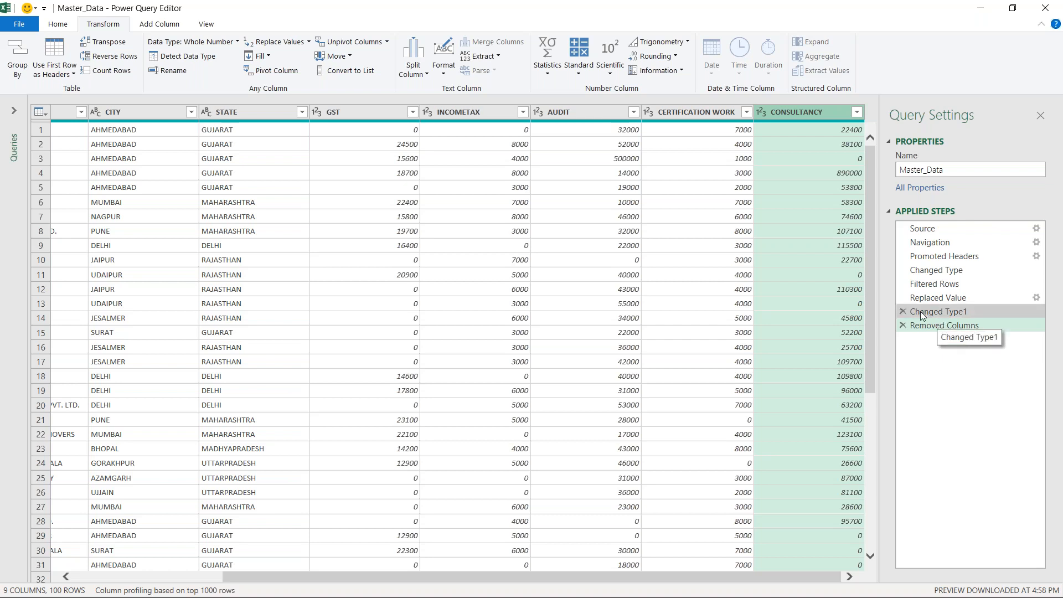
Compare the query before and after the TOTAL column removal, and delete that removal from the applied steps
left_click(948, 311)
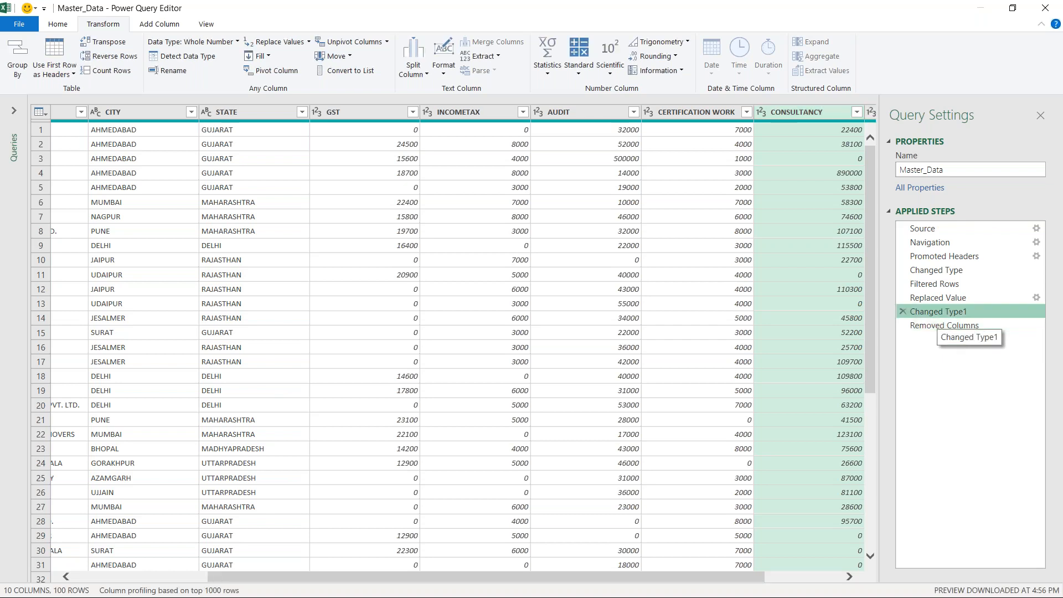
scroll(712, 226, "right", 2)
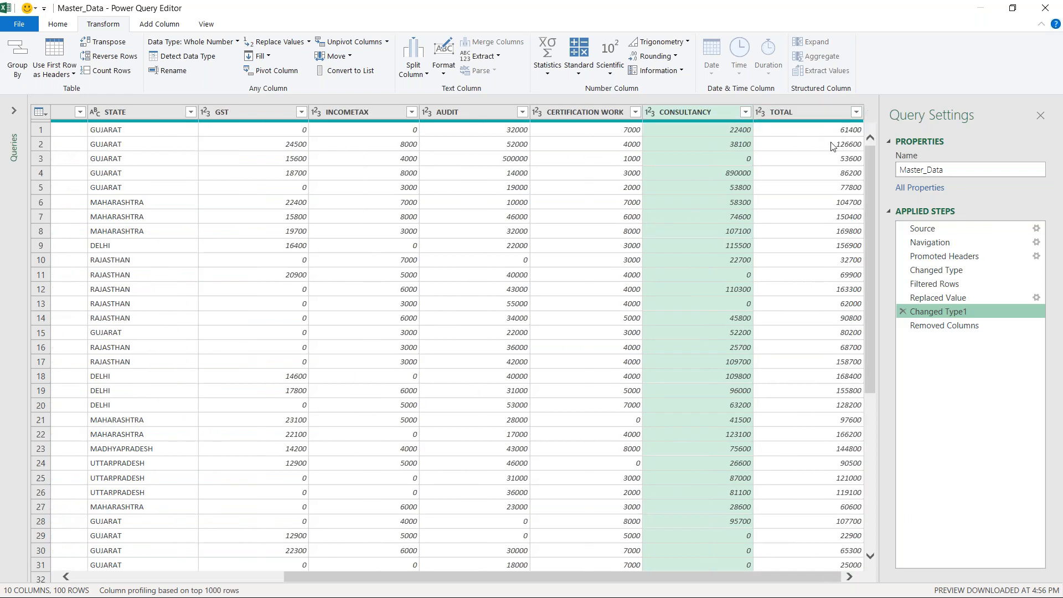
left_click(945, 327)
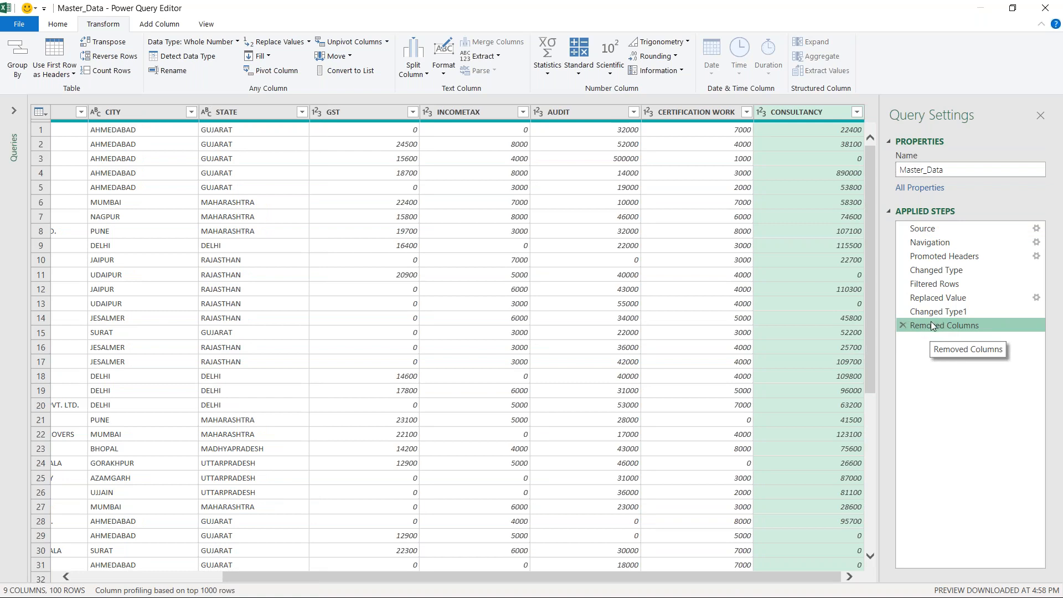
left_click(903, 325)
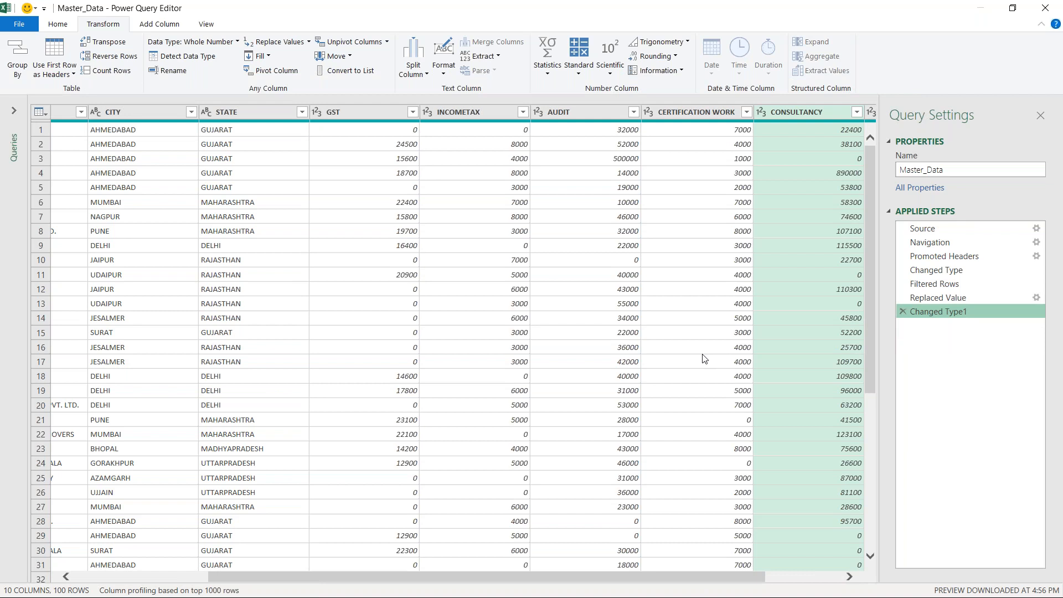
scroll(704, 359, "right", 2)
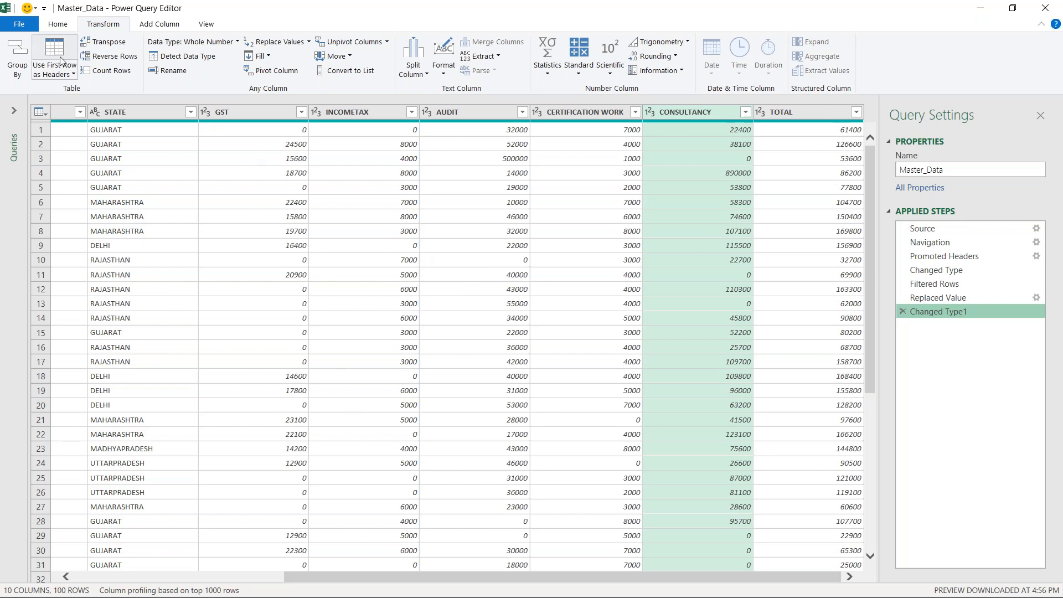
Close the Power Query Editor and load the Master_Data query into the workbook using Only Create Connection
left_click(56, 25)
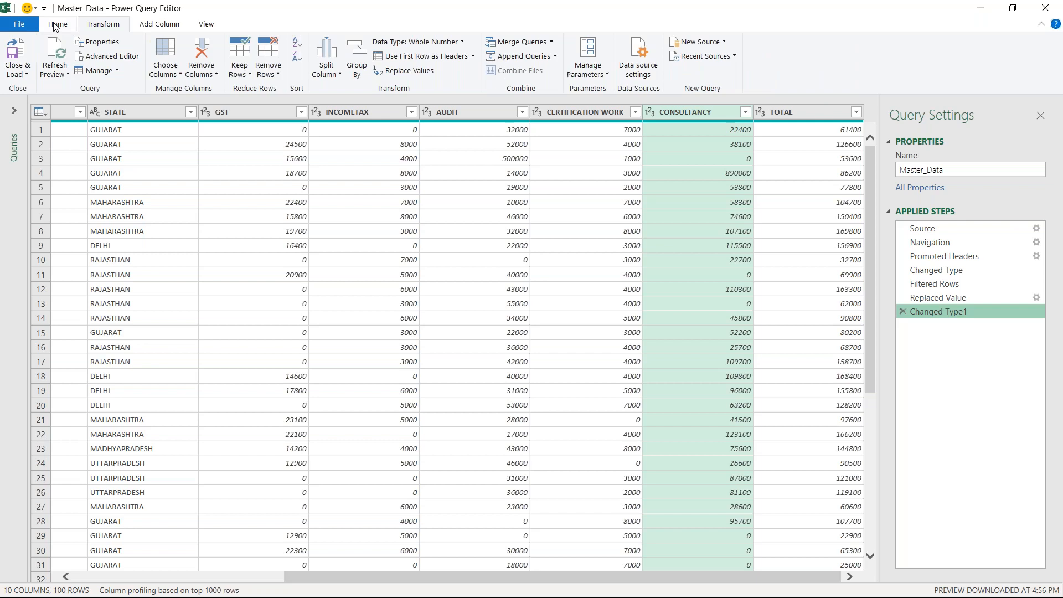
left_click(21, 72)
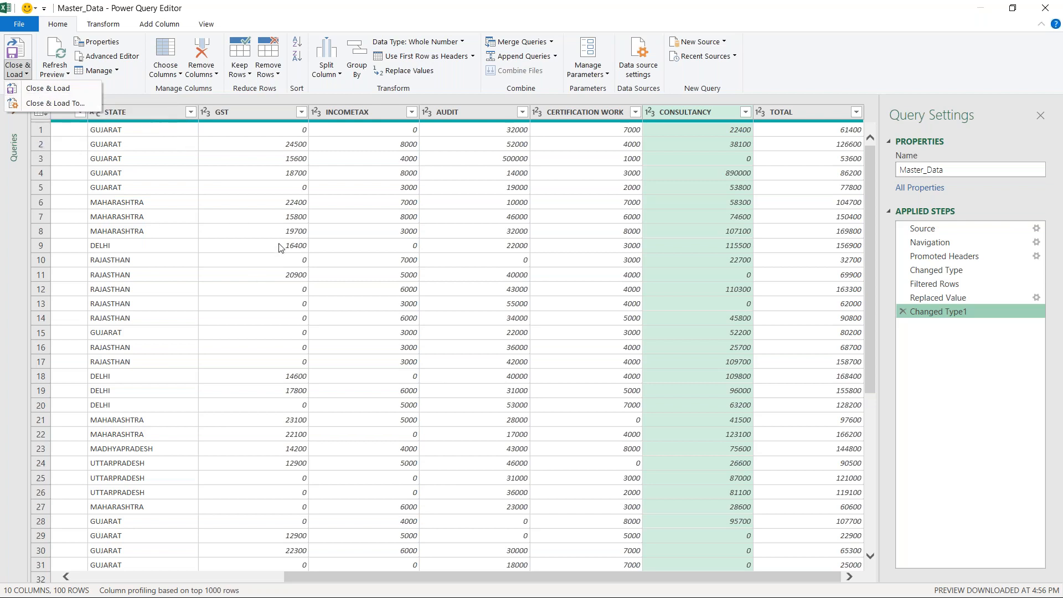
left_click(352, 15)
left_click_drag(370, 43, 536, 201)
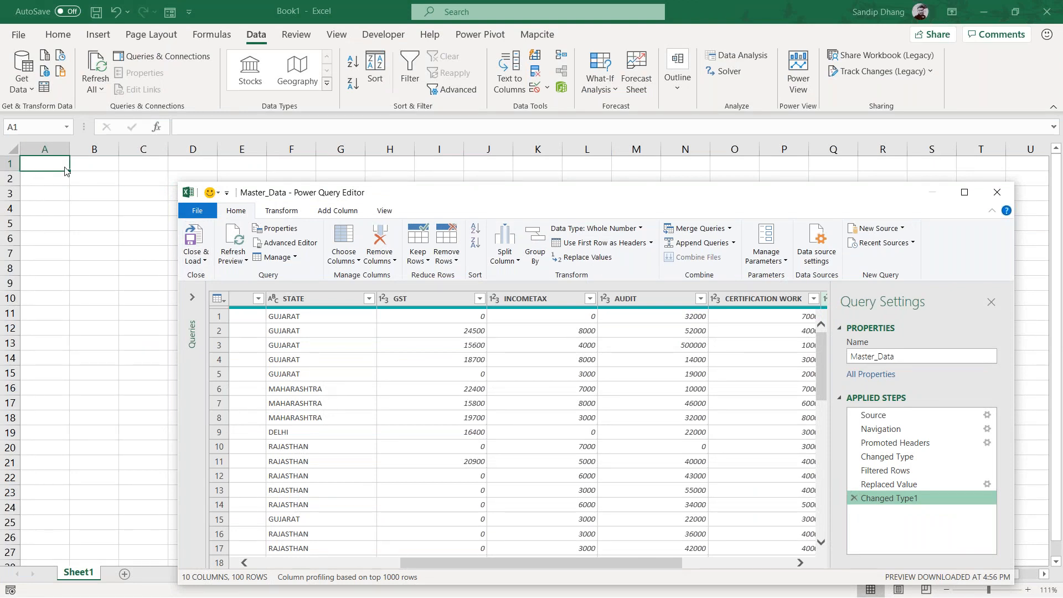
left_click(197, 258)
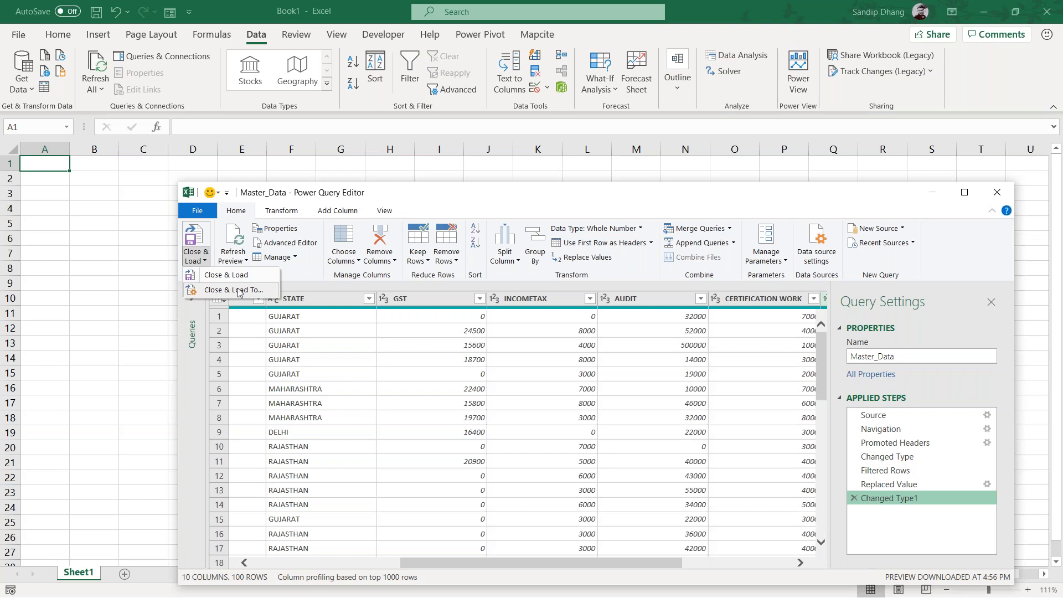
left_click(239, 293)
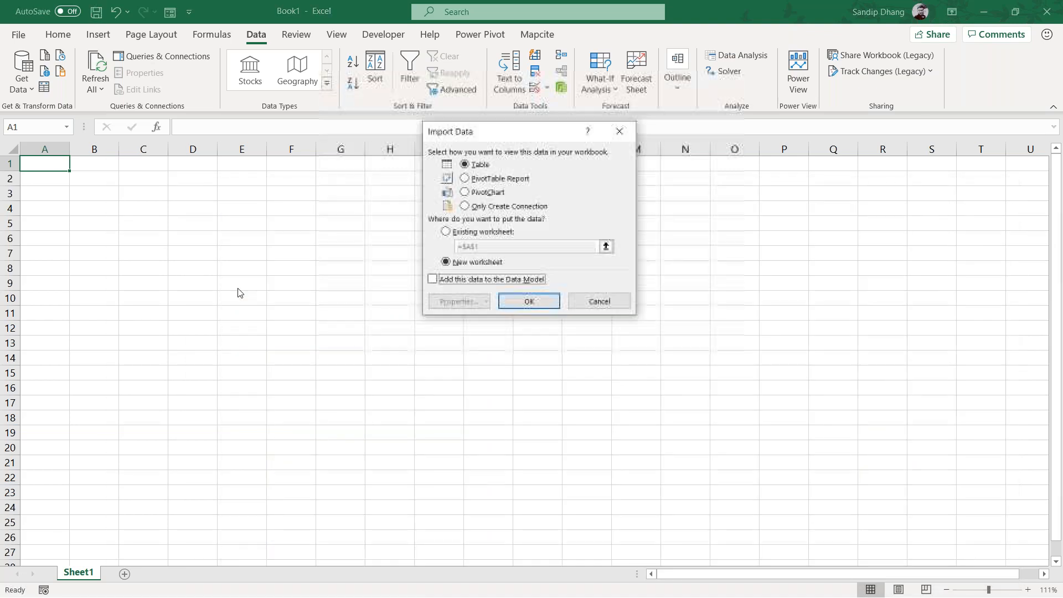
left_click_drag(495, 134, 466, 220)
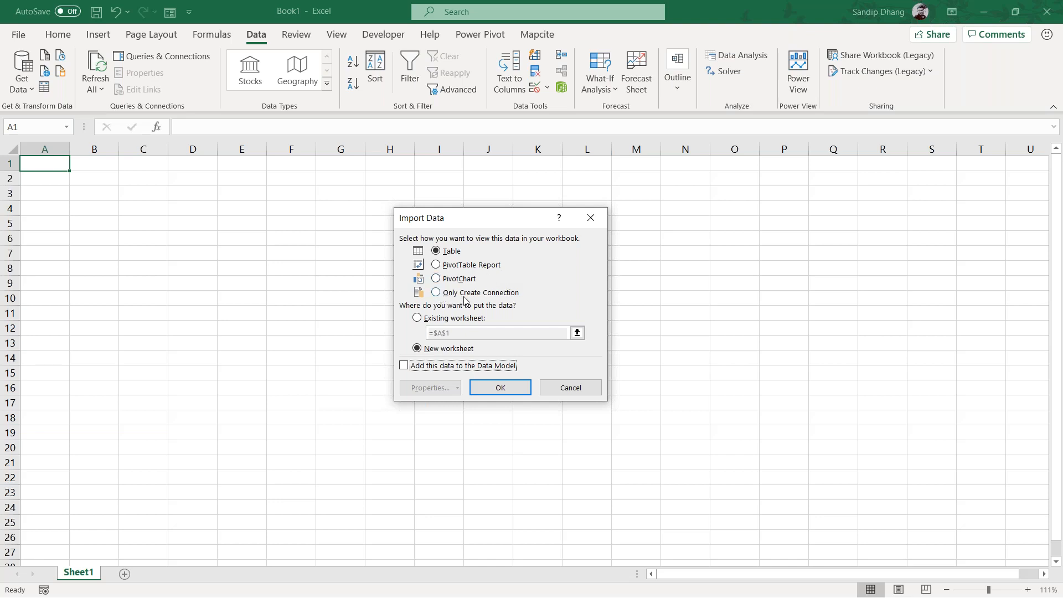
left_click(442, 296)
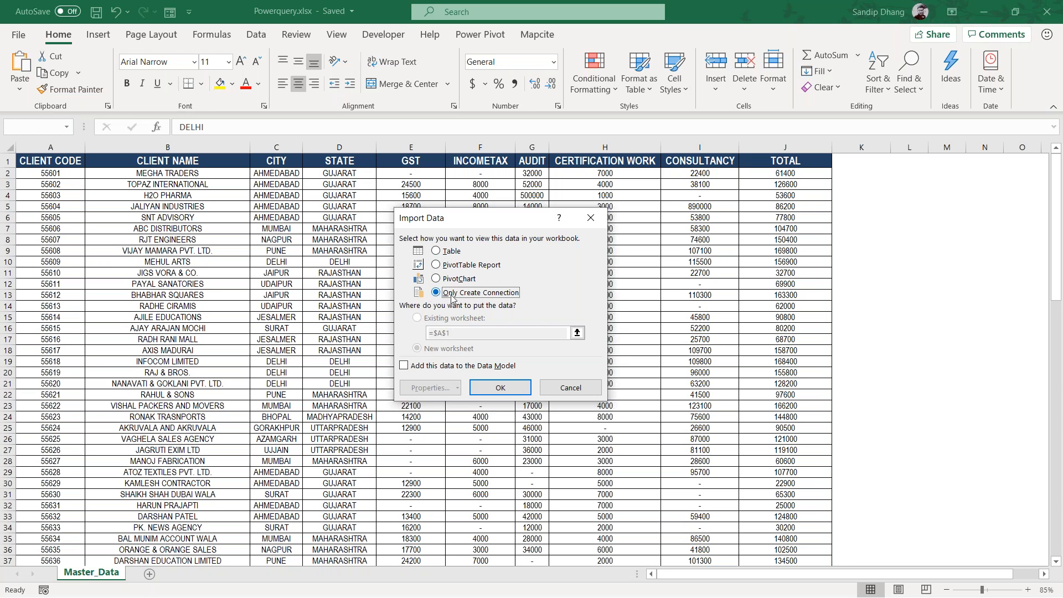
left_click(502, 389)
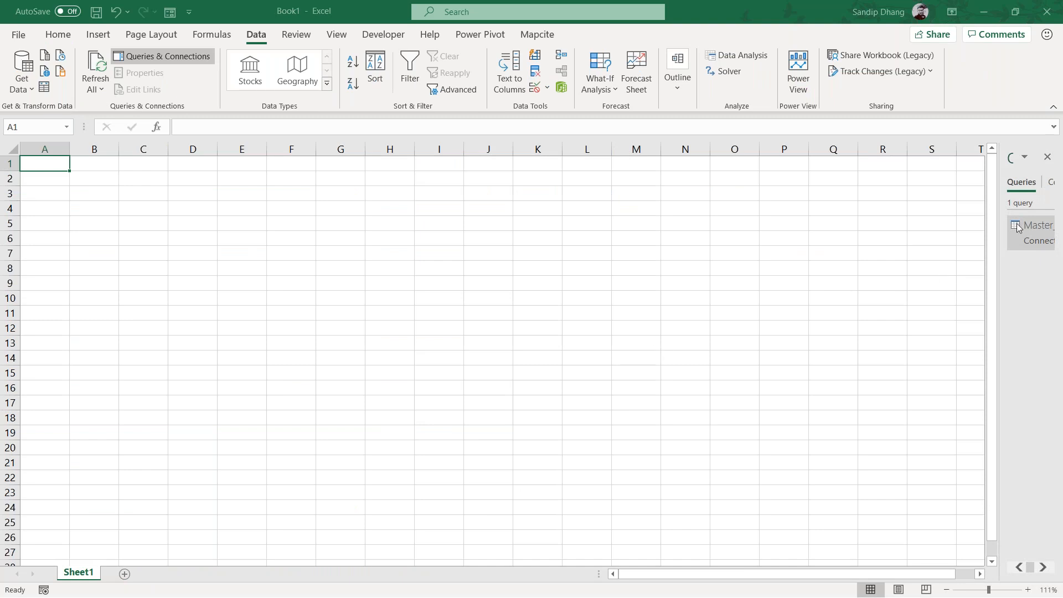
Widen the Queries & Connections pane, look through the preview of the Master_Data query, and close the pane
left_click_drag(1005, 272, 713, 309)
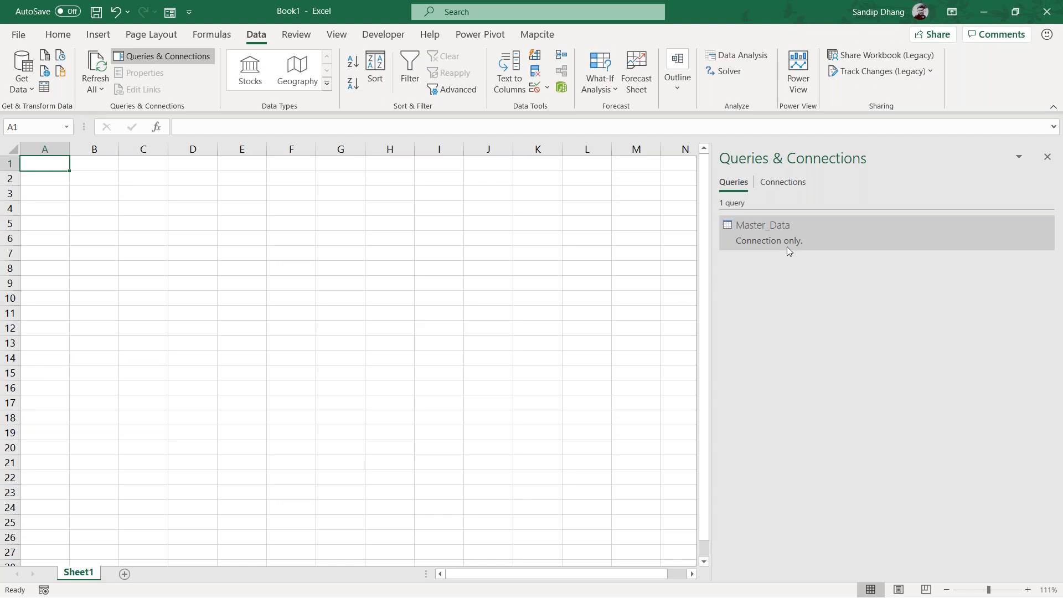
mouse_move(780, 239)
mouse_move(836, 229)
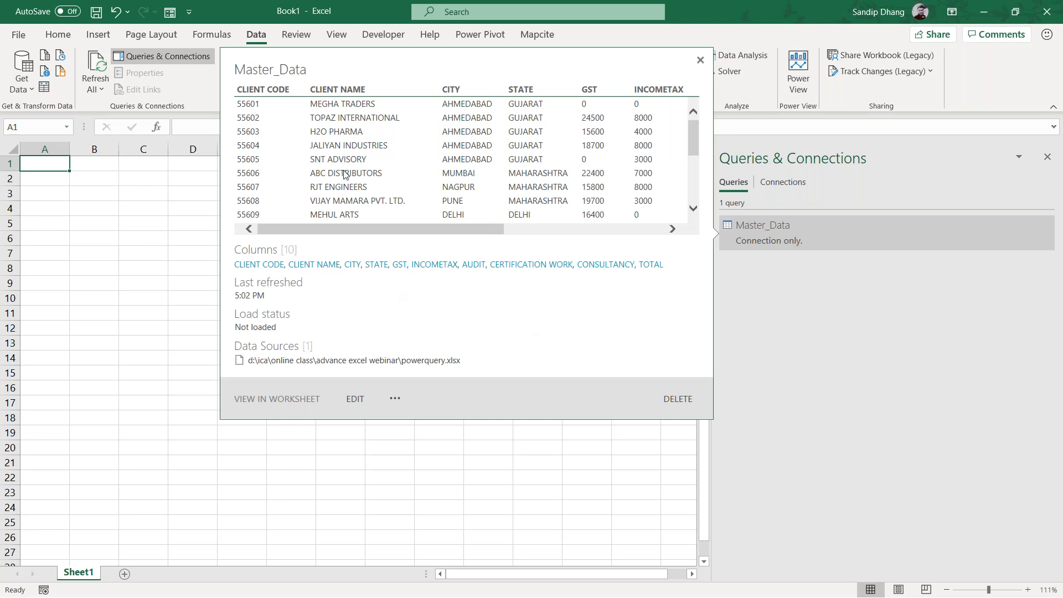
scroll(460, 140, "down", 4)
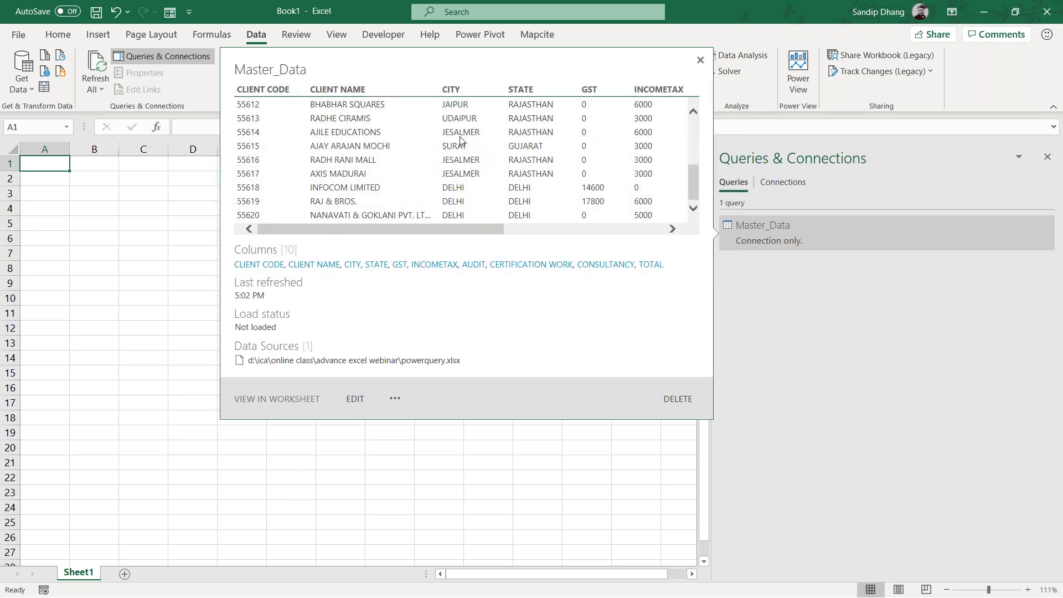
scroll(460, 140, "up", 4)
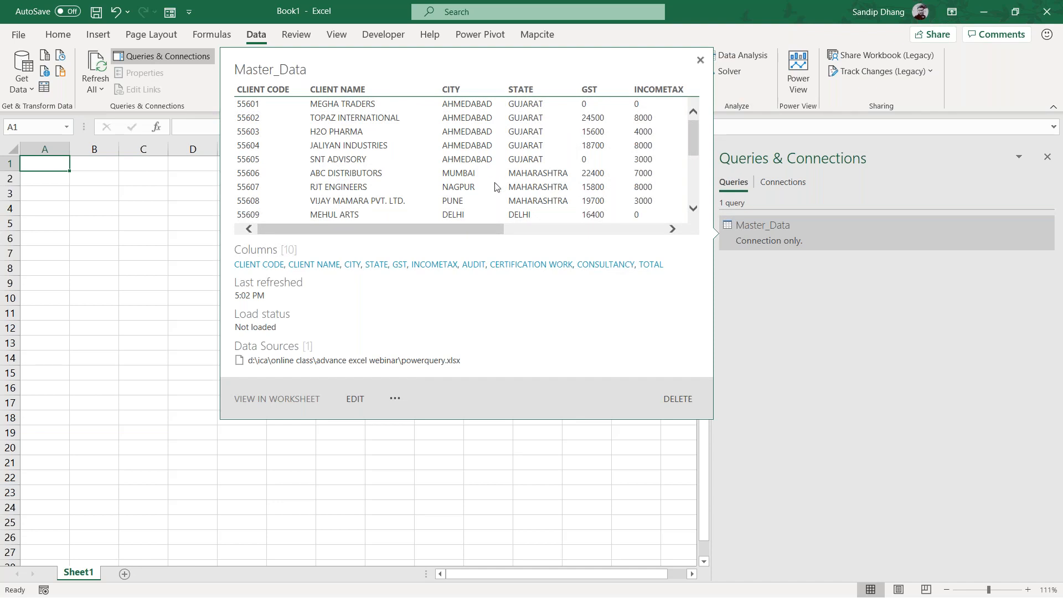
left_click(1049, 156)
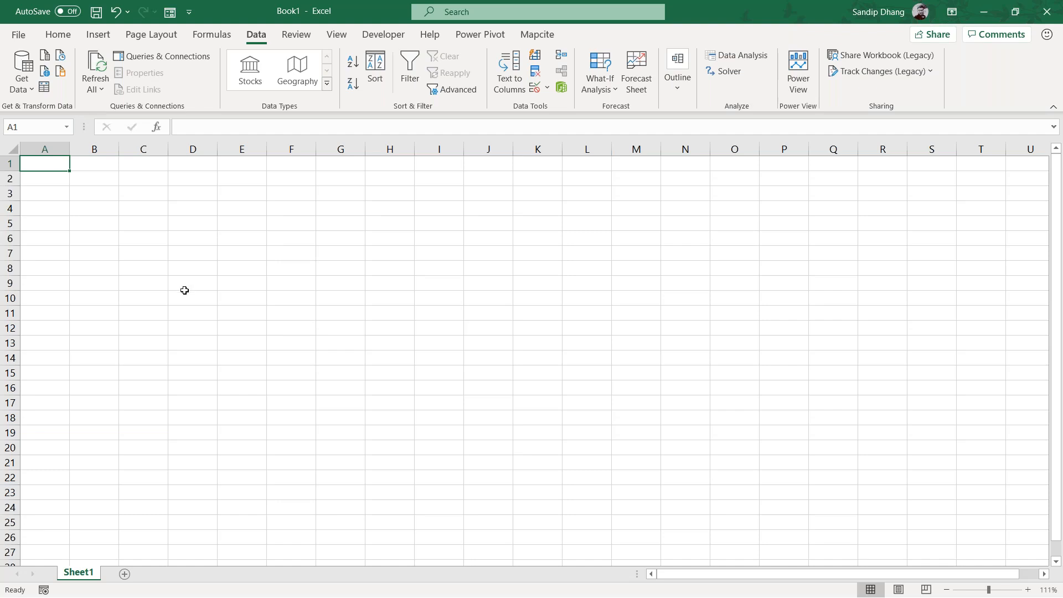
Create a PivotTable at Sheet1!$A$1 using the external connection Query - Master_Data, without adding the data to the Data Model
left_click(105, 35)
left_click(20, 75)
left_click_drag(395, 194, 497, 194)
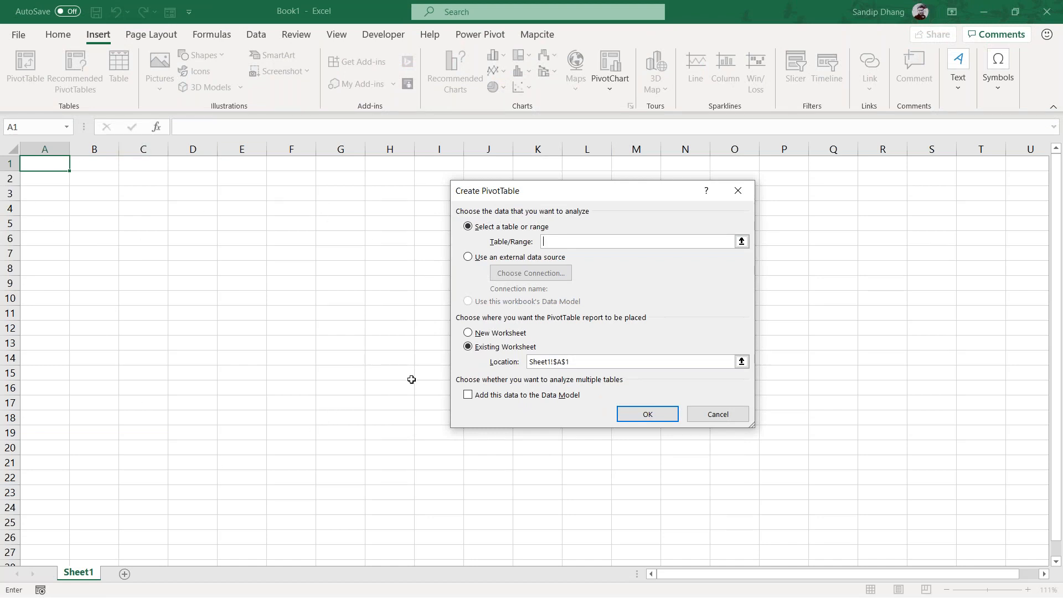
left_click(502, 259)
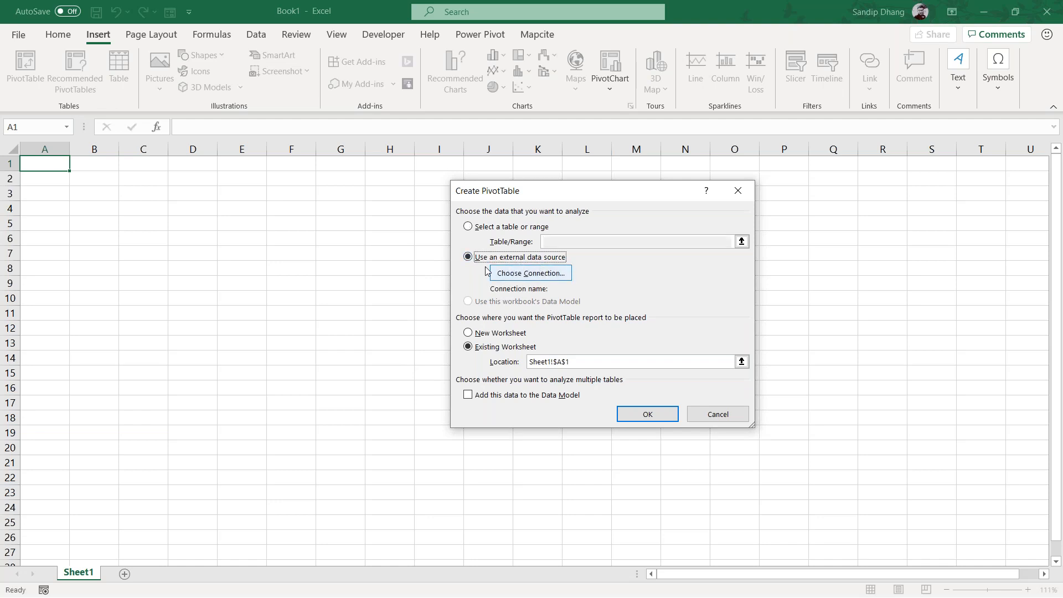
left_click(553, 273)
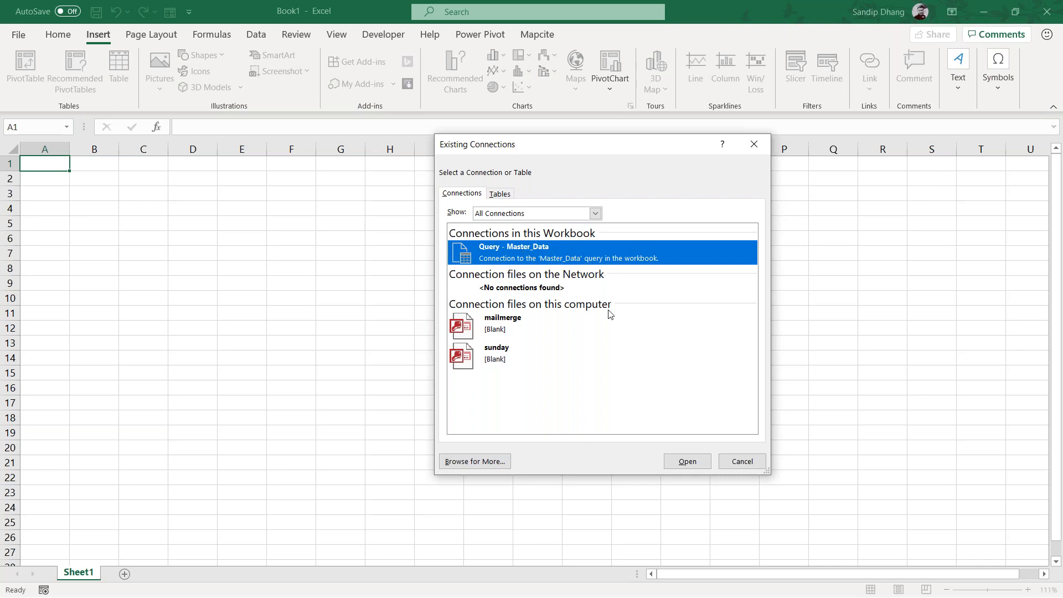
left_click(699, 463)
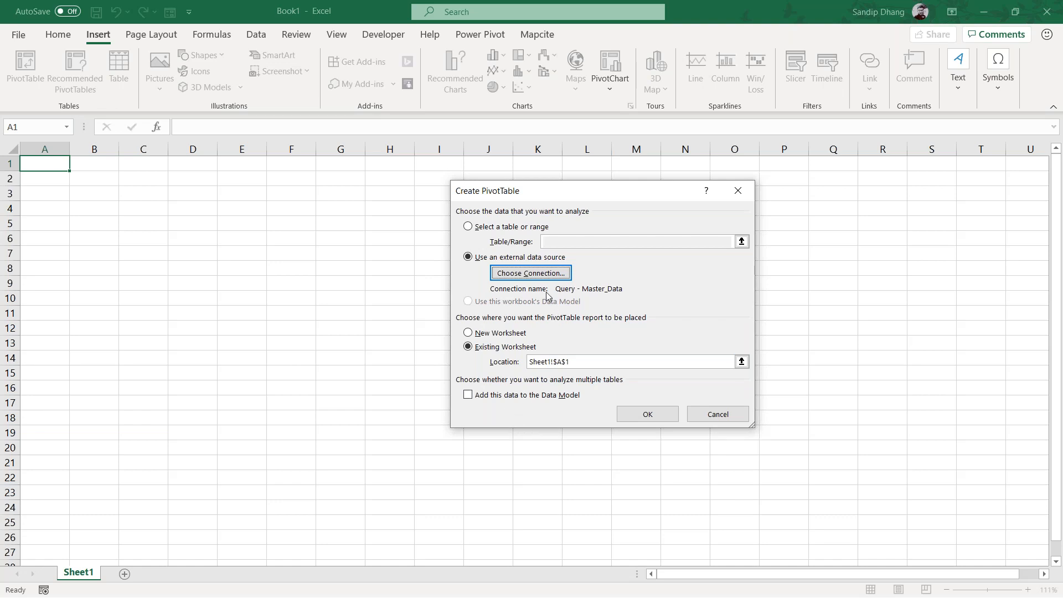
left_click(469, 395)
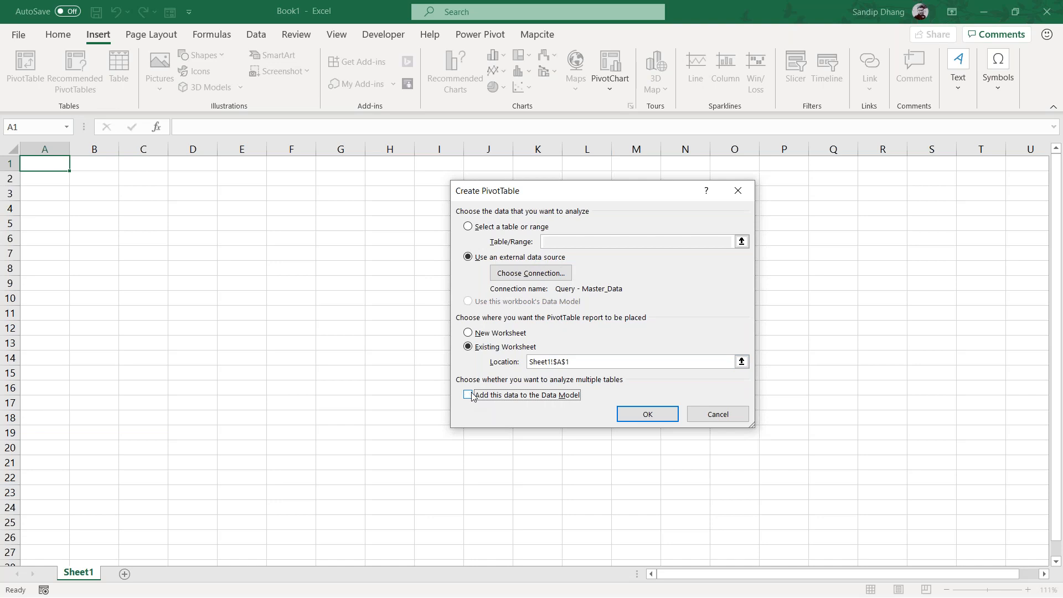
left_click(658, 415)
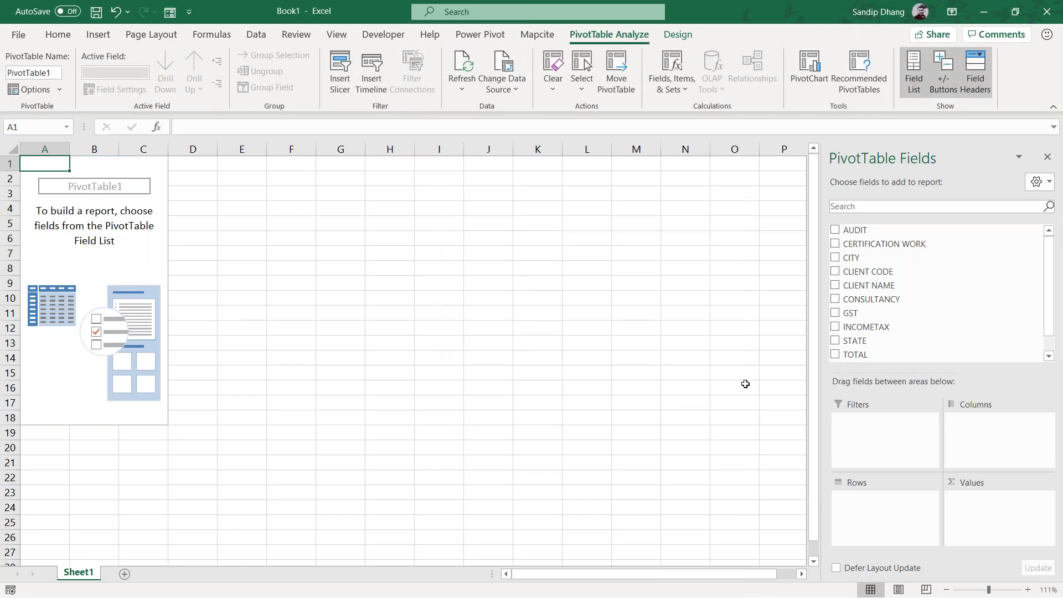
Add the STATE field to the PivotTable rows and the sum of TOTAL to its values
scroll(884, 304, "down", 1)
scroll(883, 304, "up", 1)
scroll(883, 304, "down", 1)
scroll(883, 304, "up", 1)
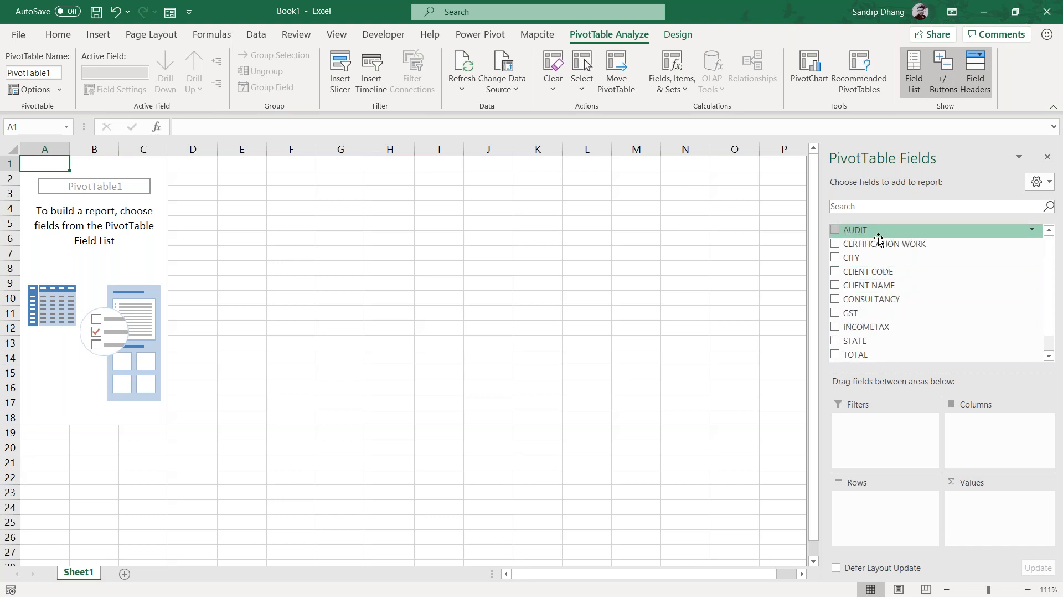
left_click(836, 340)
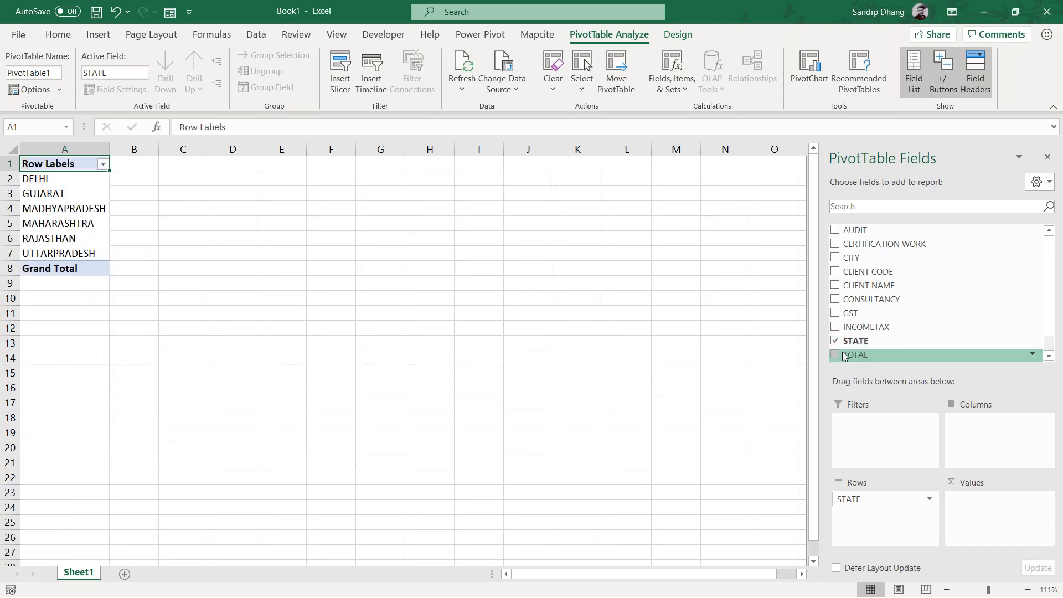
left_click(836, 354)
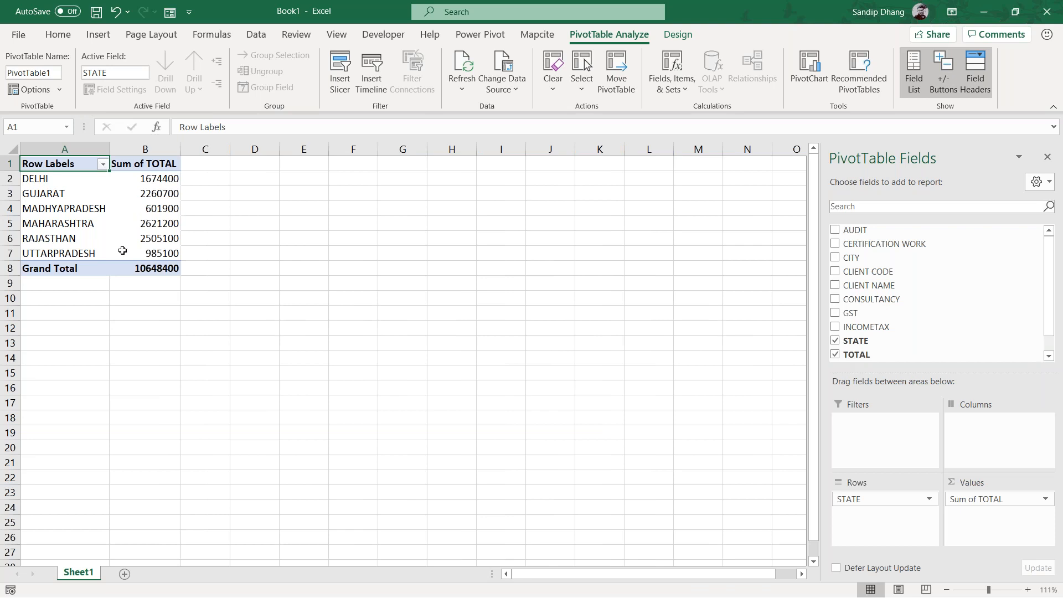
mouse_move(171, 238)
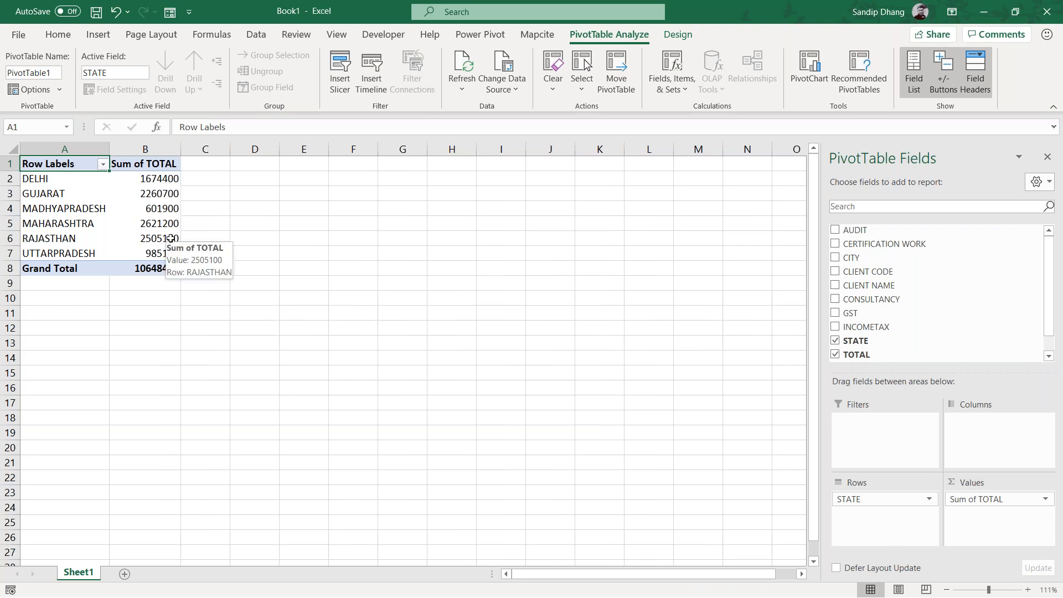
left_click(275, 299)
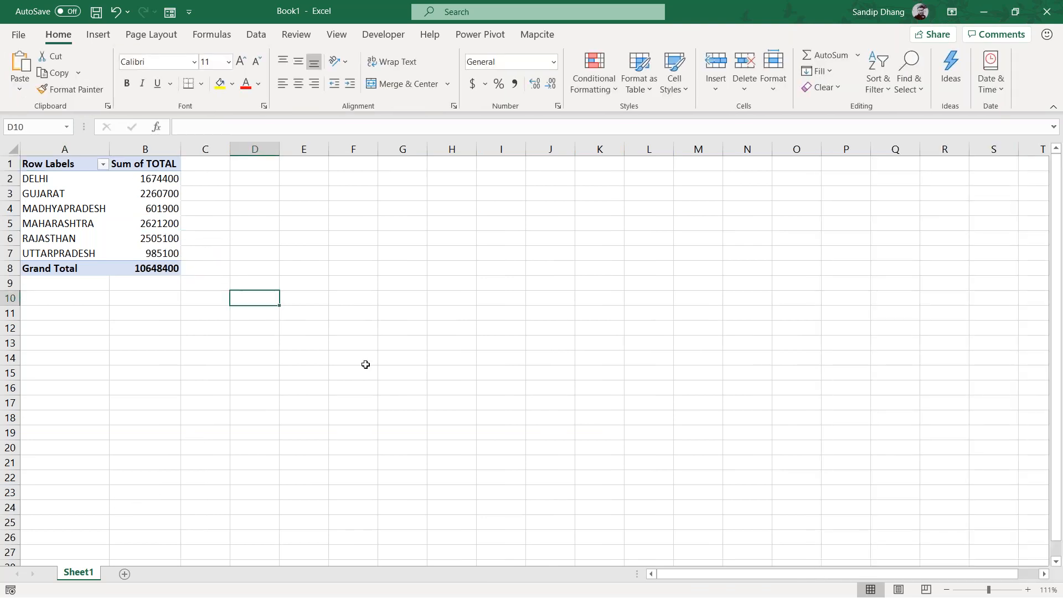
Check Book1 for hidden sheets, and compare the PivotTable's state totals with the Master_Data source sheet in Powerquery.xlsx
right_click(74, 576)
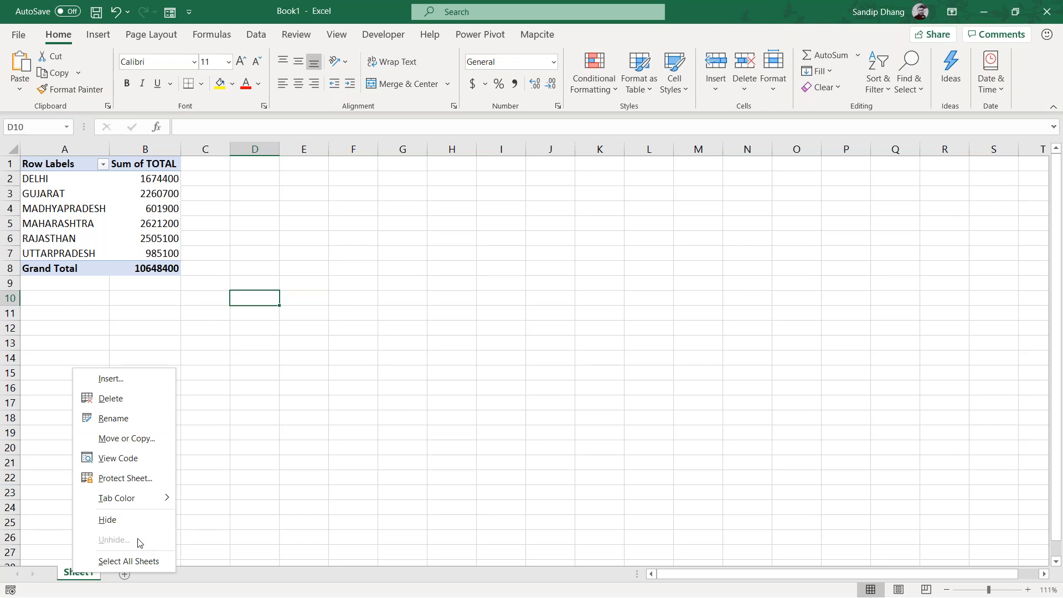
left_click(275, 476)
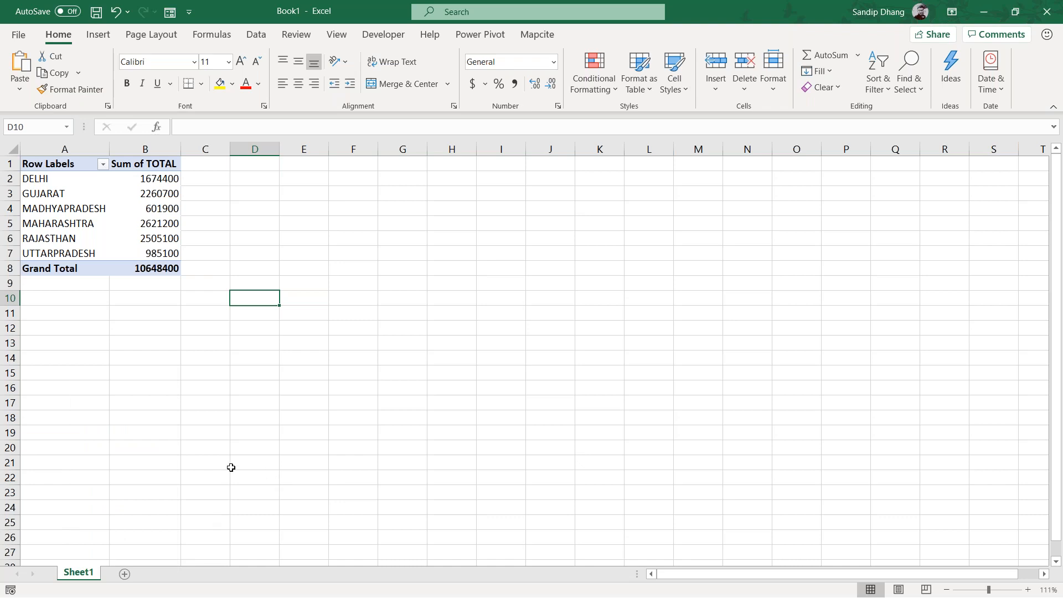
left_click(151, 234)
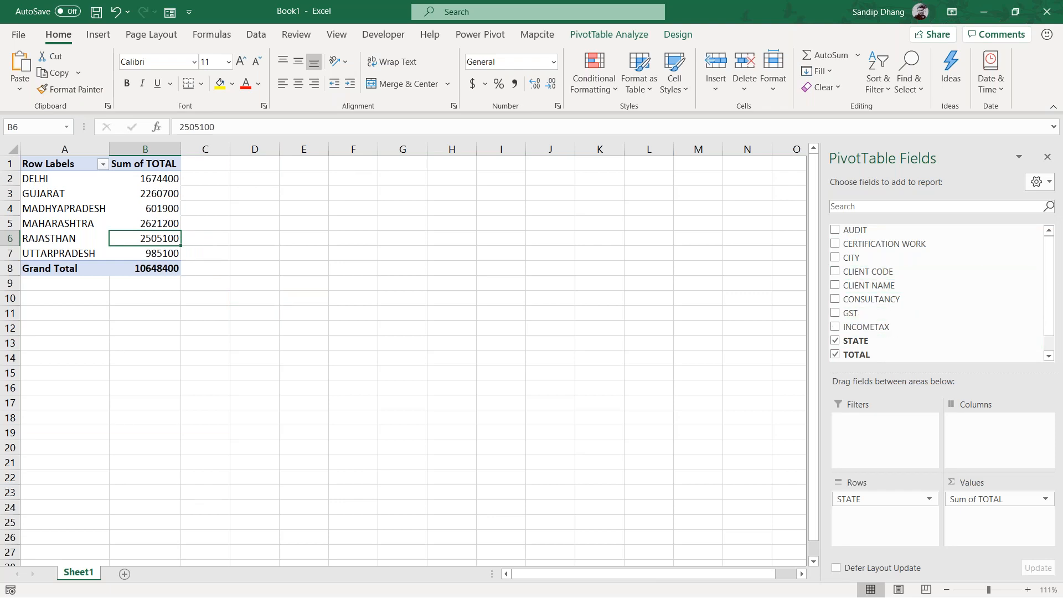
key("alt+Tab")
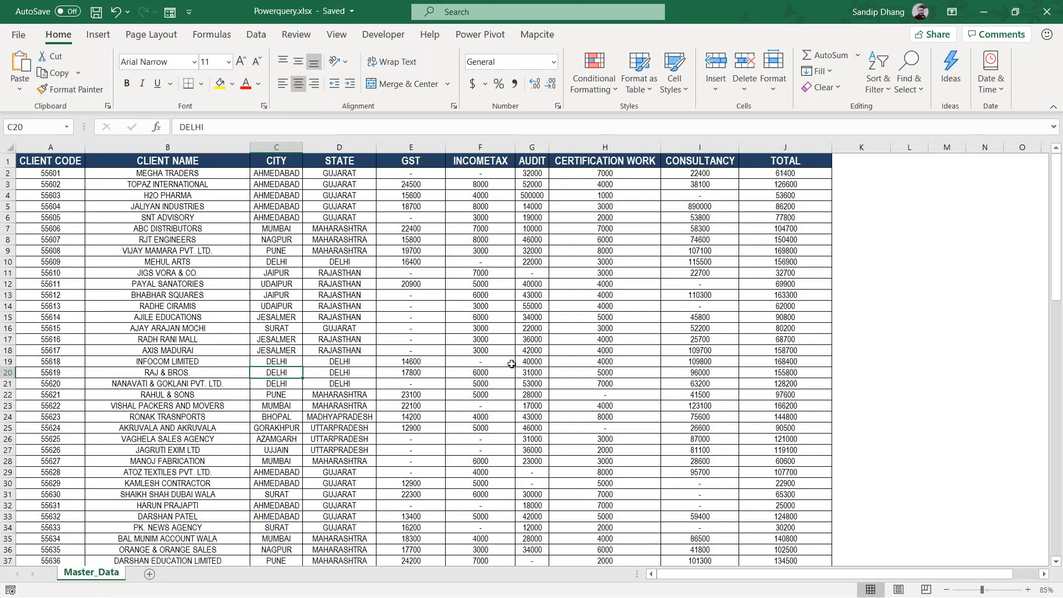
scroll(512, 364, "down", 10)
scroll(512, 364, "up", 10)
key("alt+Tab")
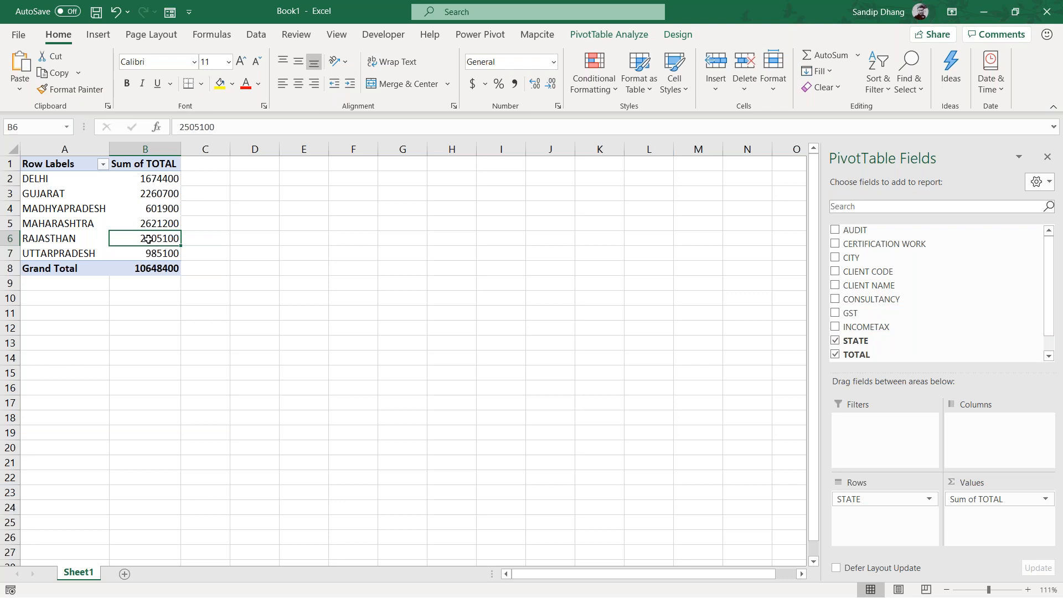
mouse_move(146, 234)
Try adding the CITY field beneath STATE in the PivotTable rows, and compare the breakdown with the Master_Data sheet
left_click(836, 258)
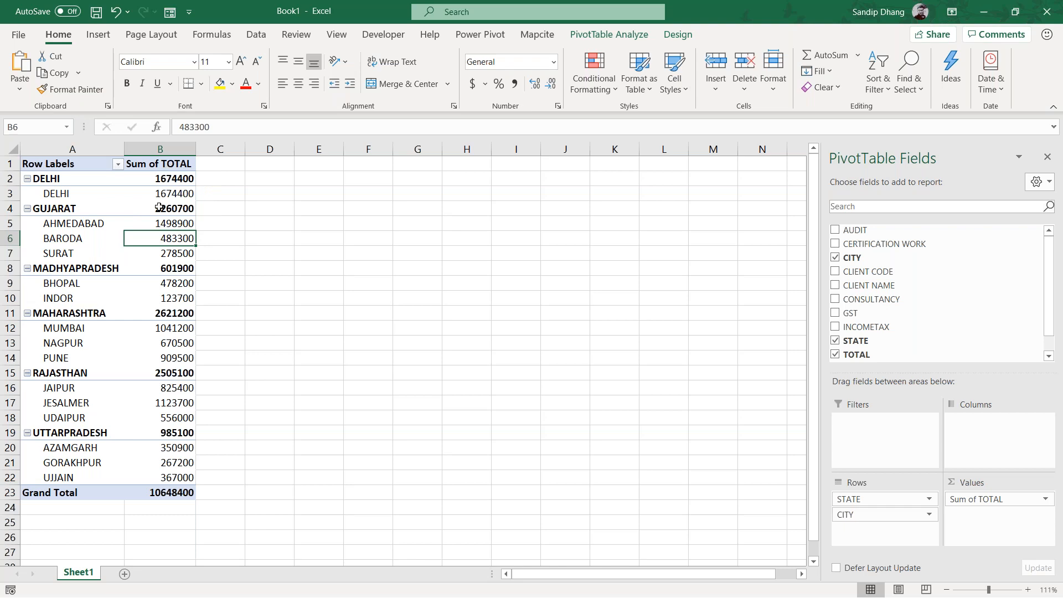
key("alt+Tab")
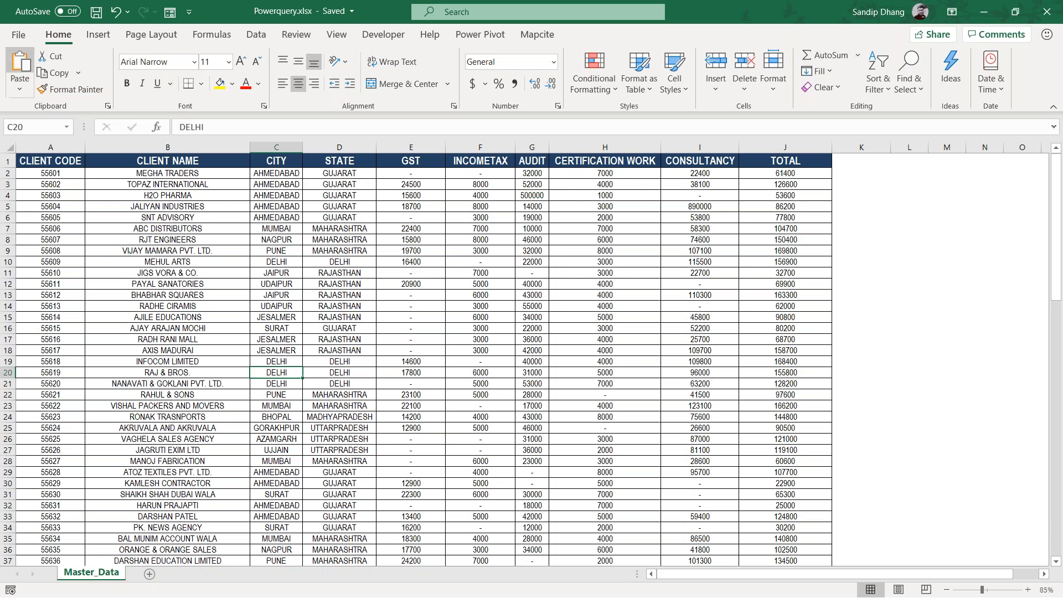
key("alt+Tab")
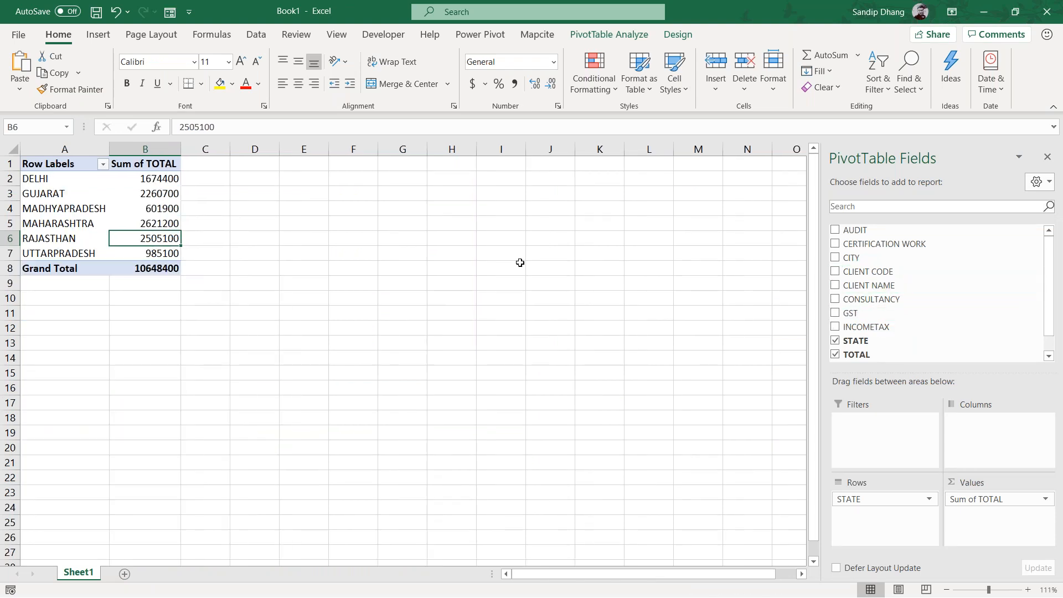
Look up the DELHI record in row 10 of the Master_Data sheet in Powerquery.xlsx and its CONSULTANCY amount
left_click(145, 215)
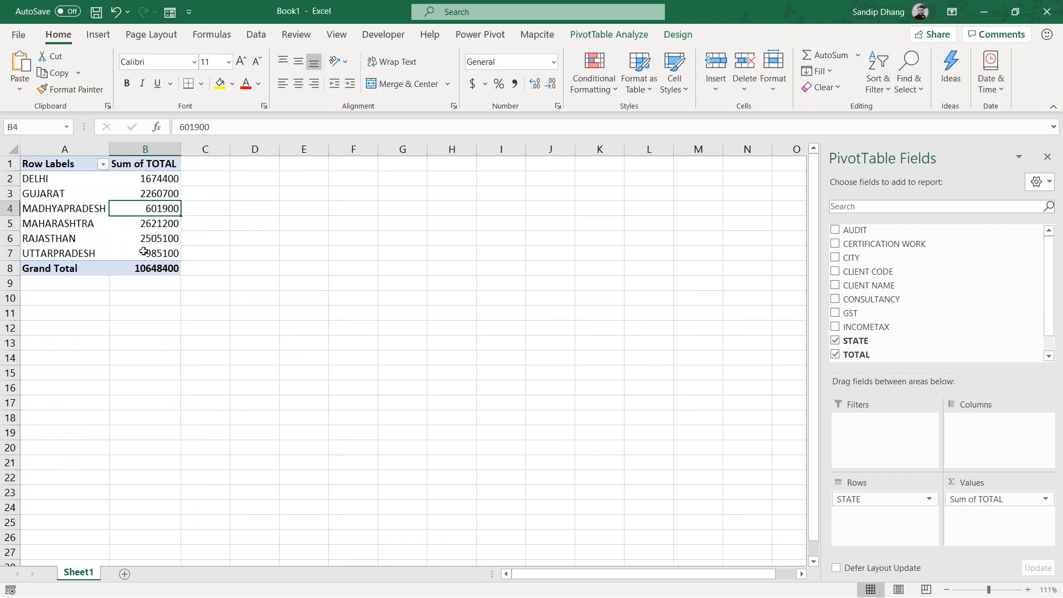
key("alt+Tab")
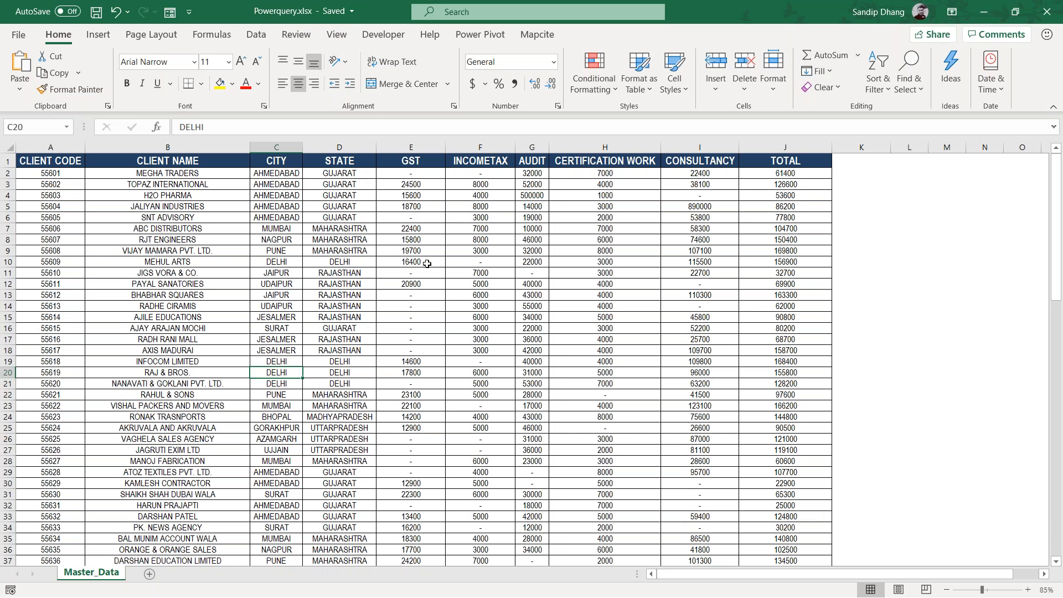
scroll(365, 223, "up", 6)
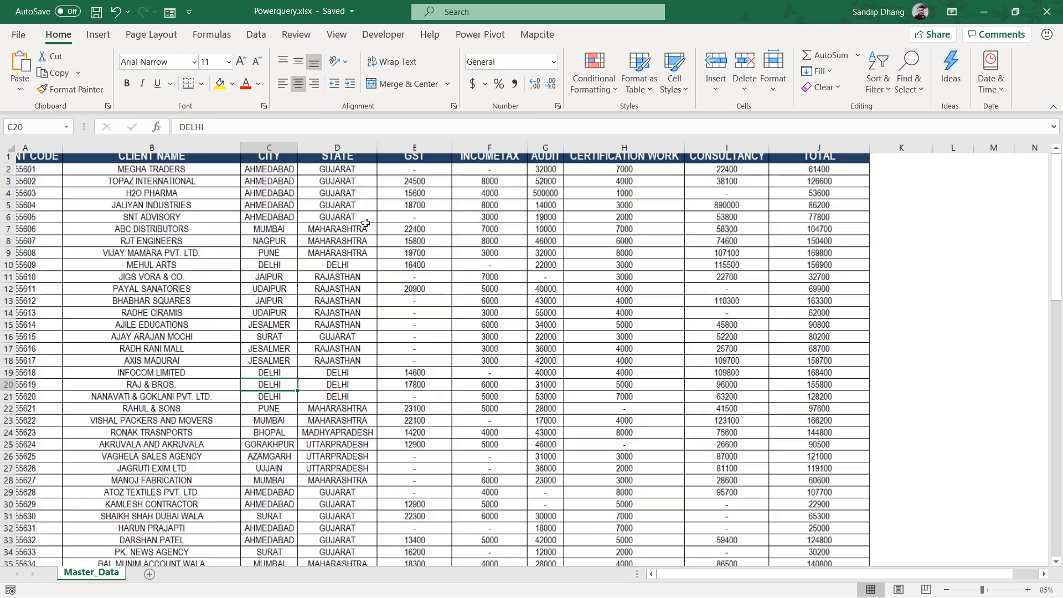
left_click(211, 385)
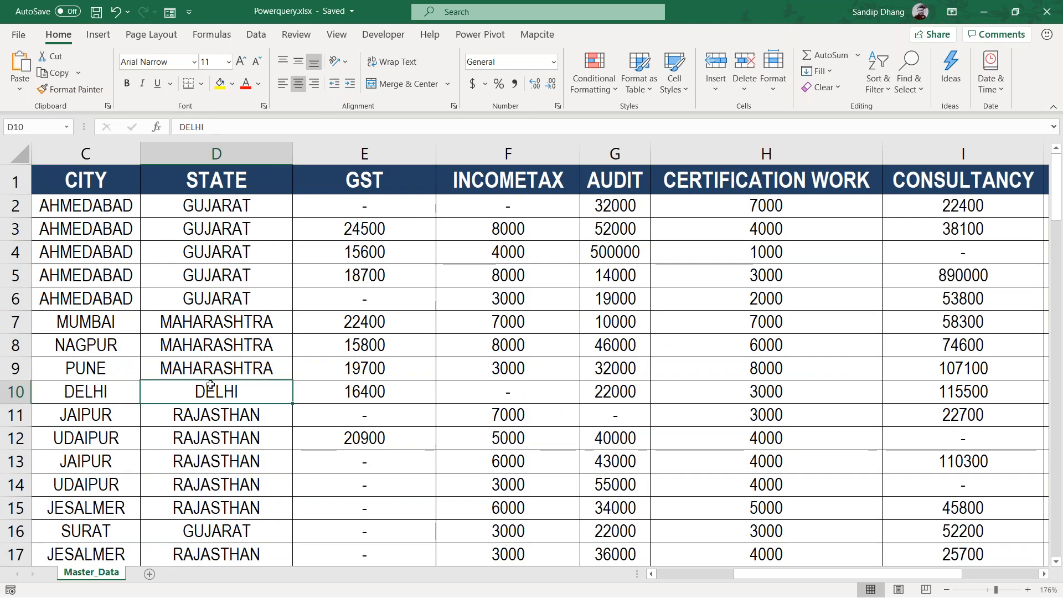
left_click(957, 389)
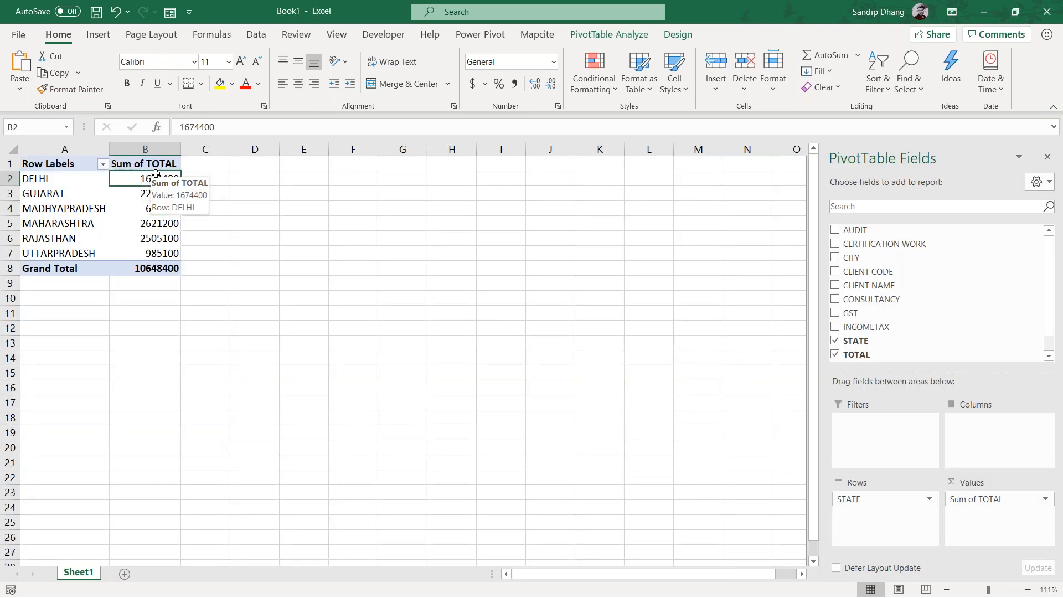
Enter 1674400 in cell B13 of Book1 as a reference copy of the DELHI total
left_click(161, 345)
type("16")
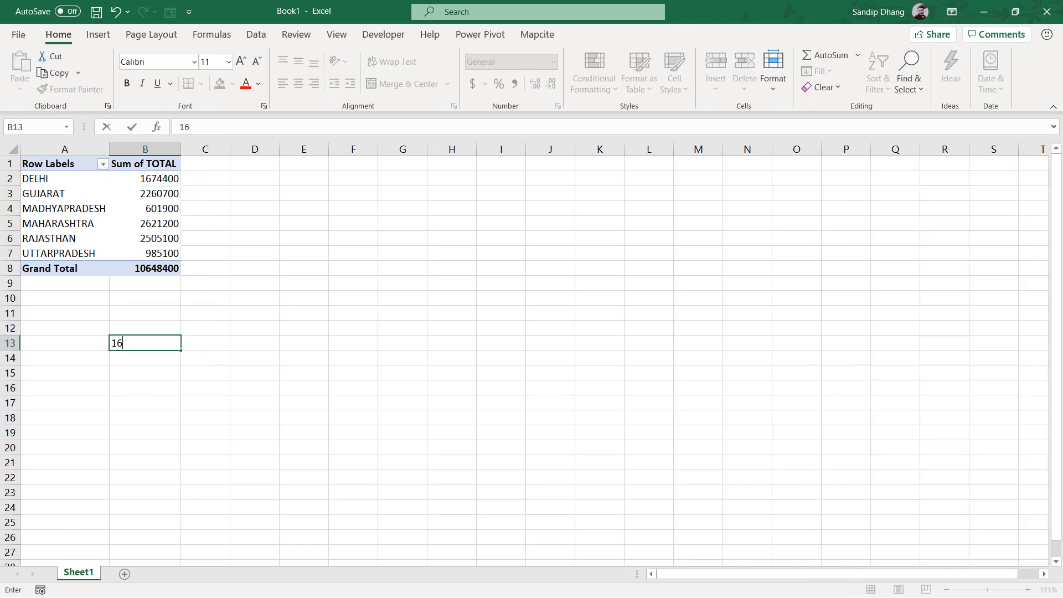
type("74400")
key("Return")
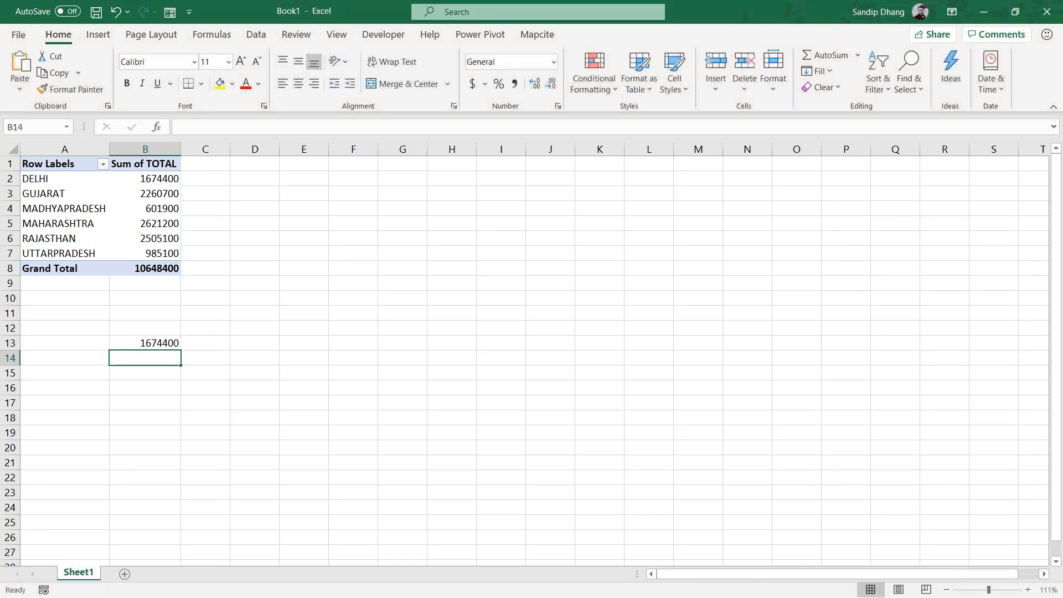
left_click(155, 178)
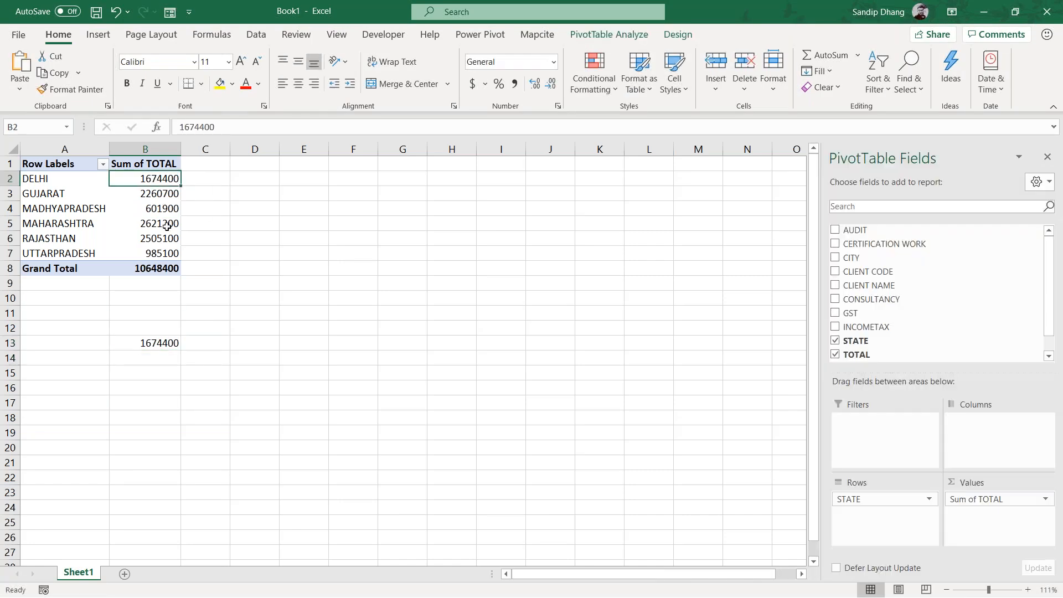
key("alt+Tab")
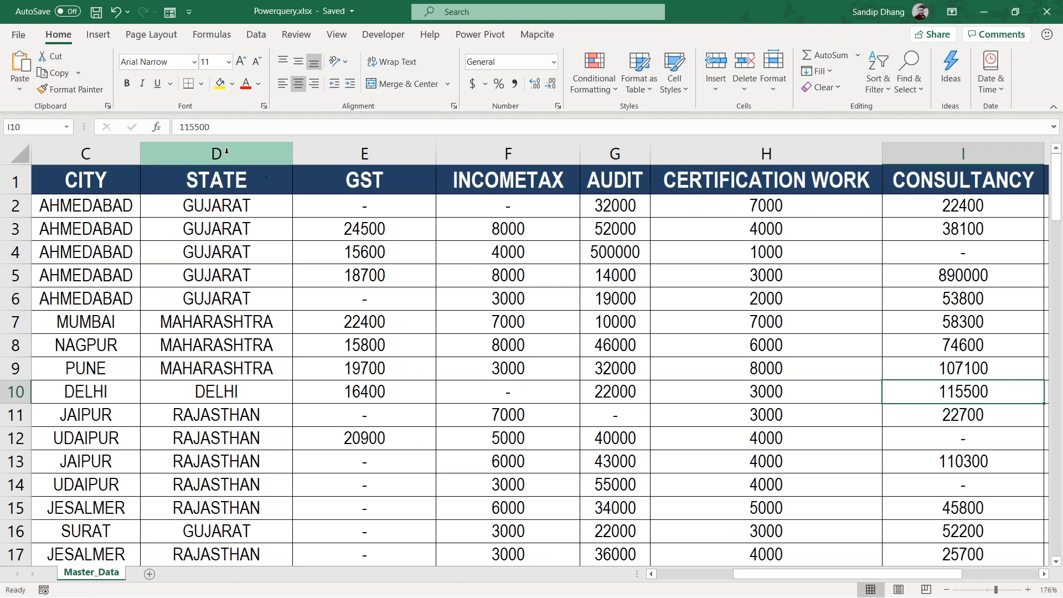
left_click(222, 127)
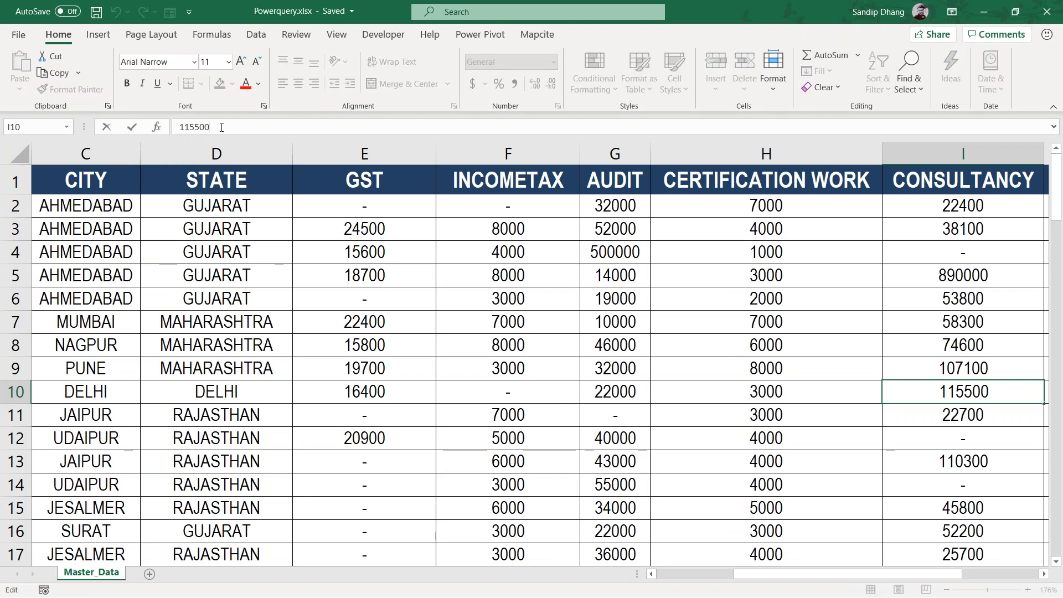
type("000")
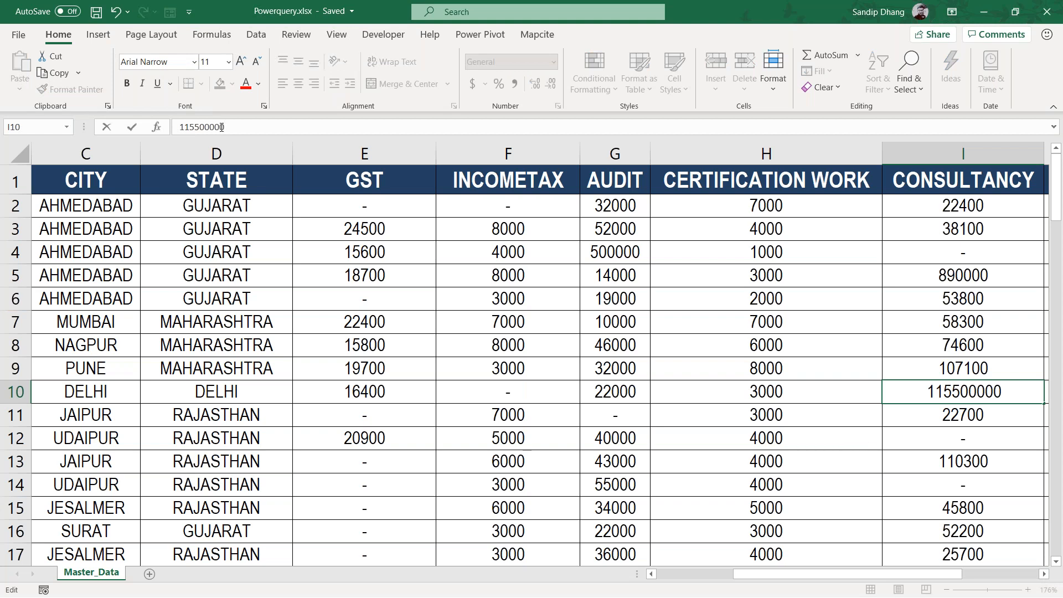
key("Escape")
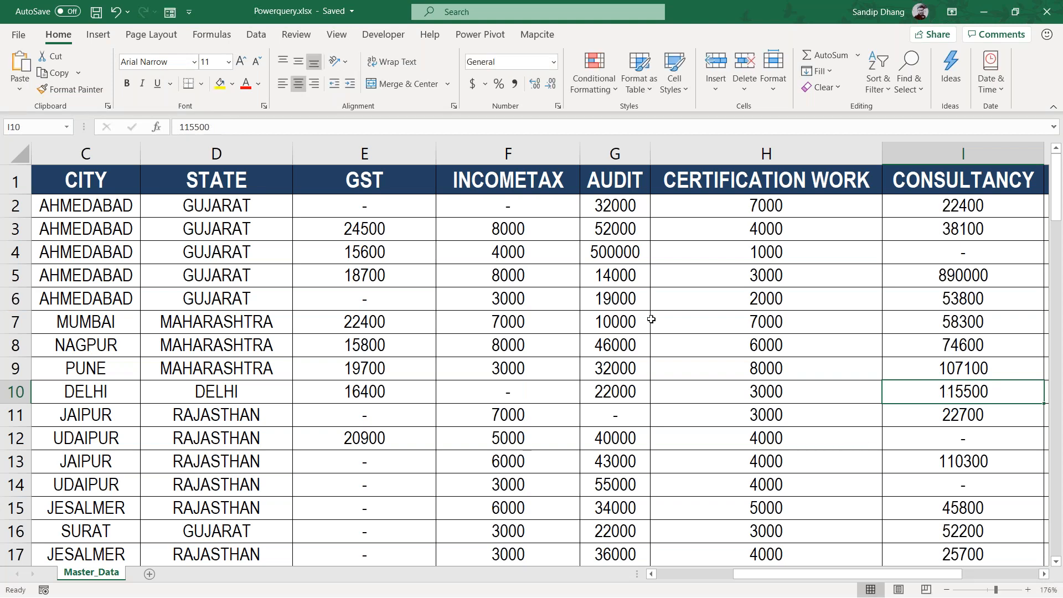
Set the PivotTable's query connection in Book1 to refresh every 1 minute and when opening the file
key("alt+Tab")
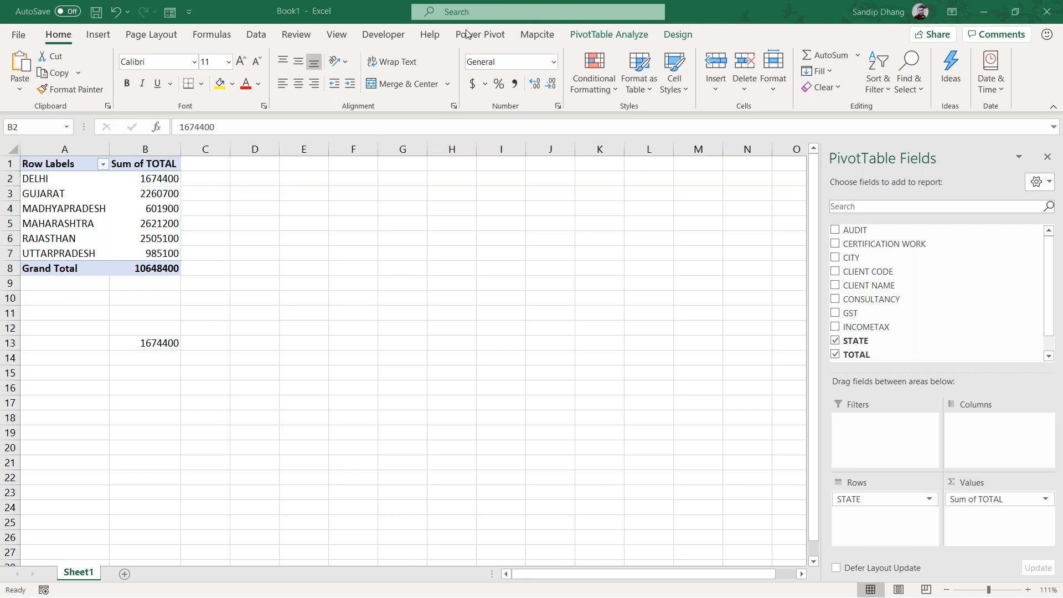
left_click(622, 40)
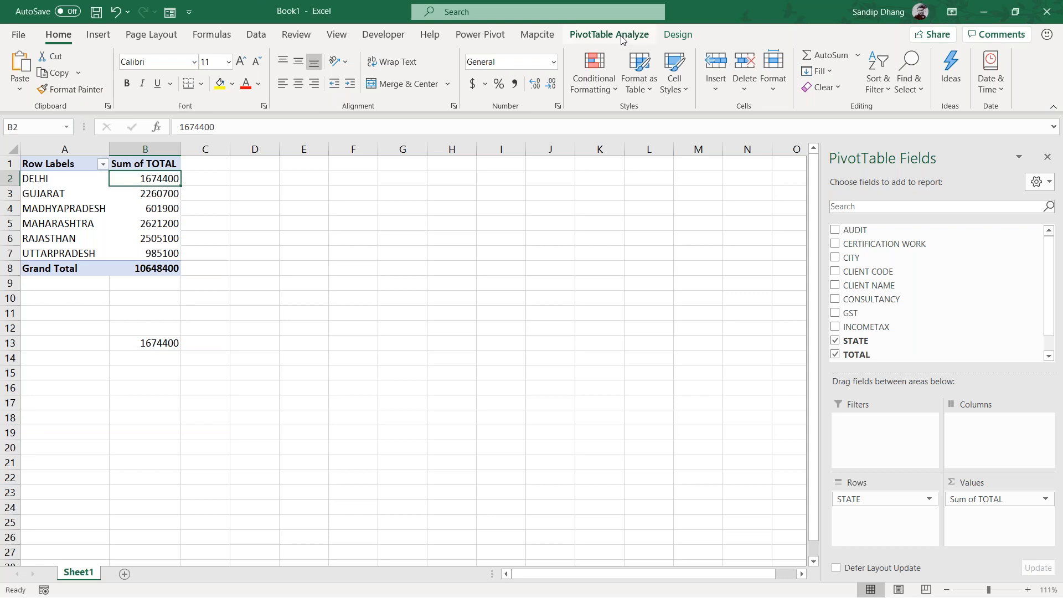
left_click(622, 37)
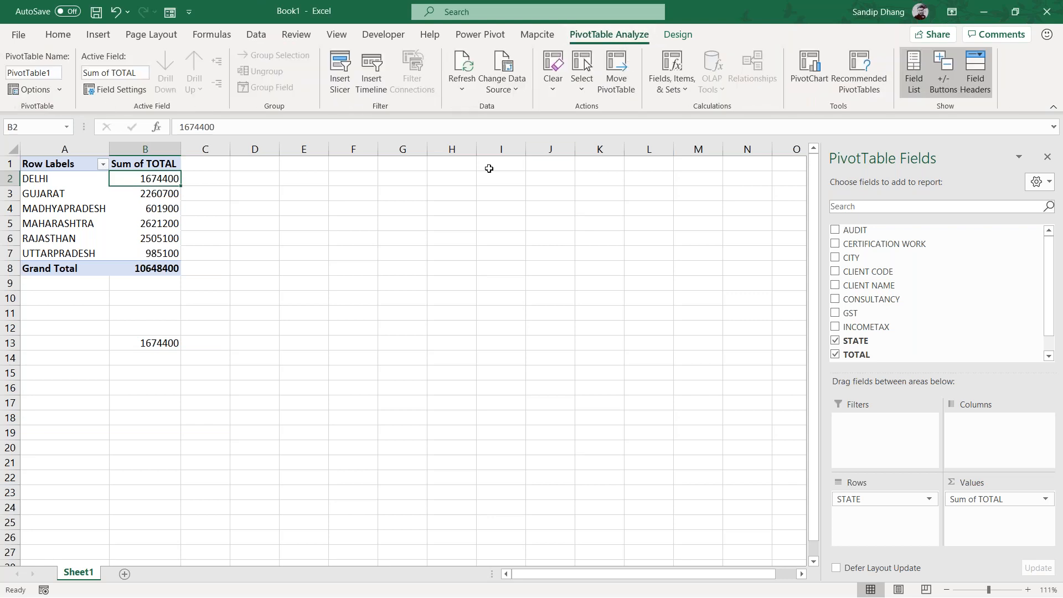
left_click(463, 82)
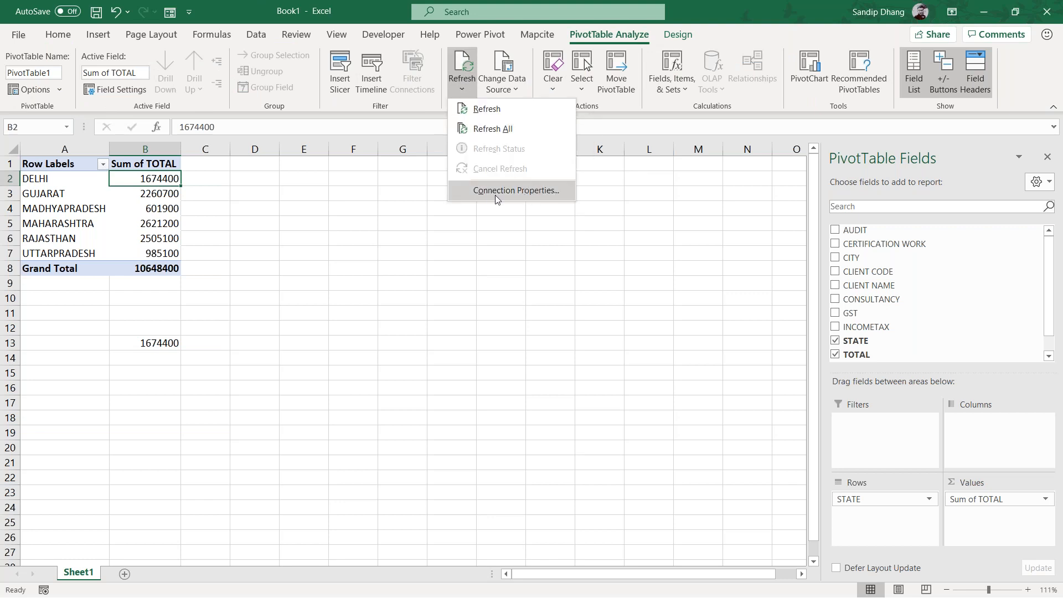
left_click(543, 191)
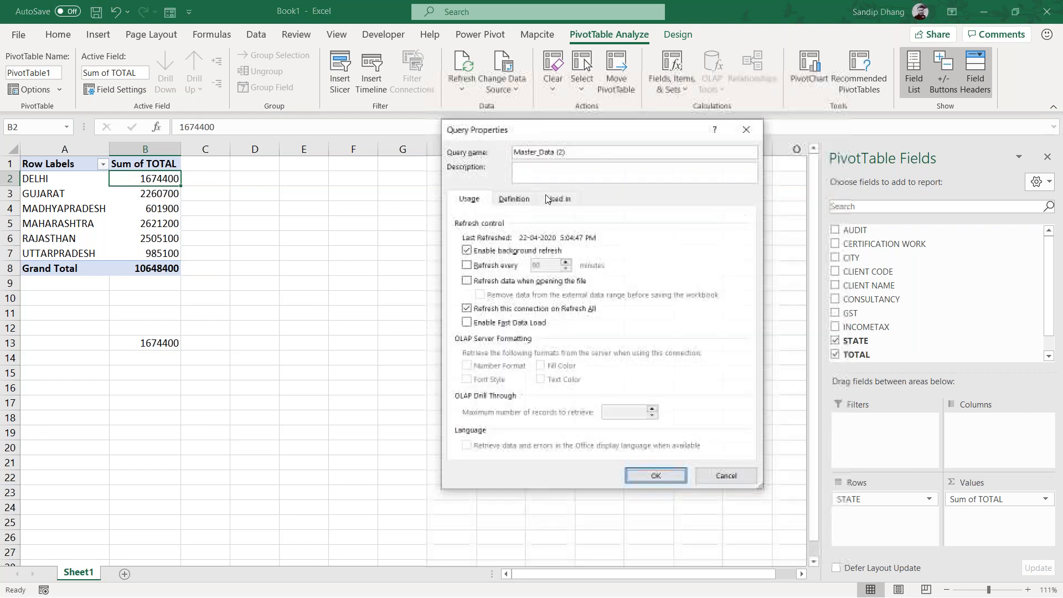
left_click(471, 269)
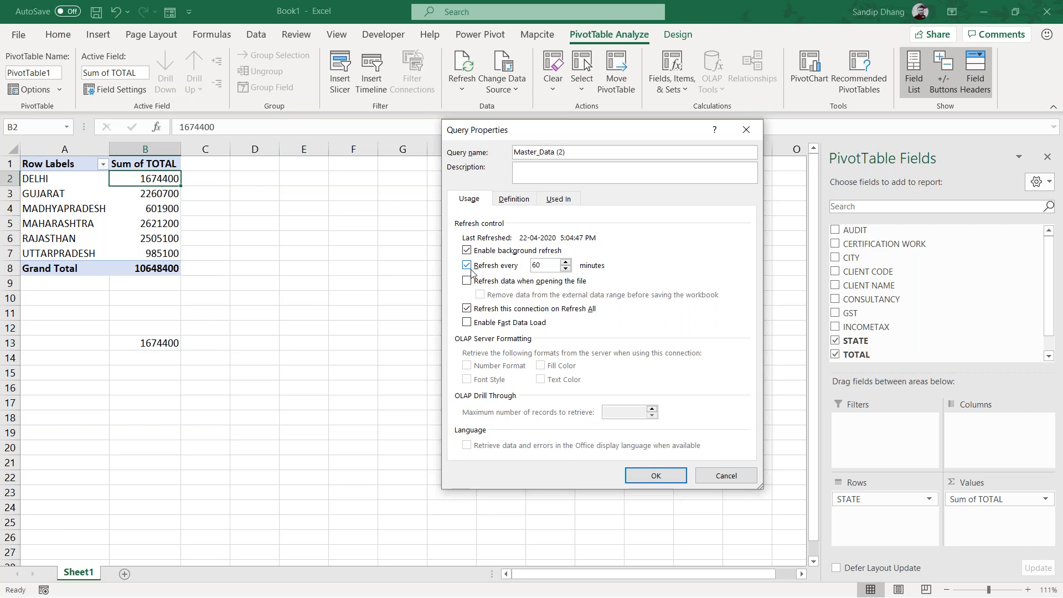
left_click(469, 283)
left_click(565, 269)
left_click(566, 268)
left_click(665, 477)
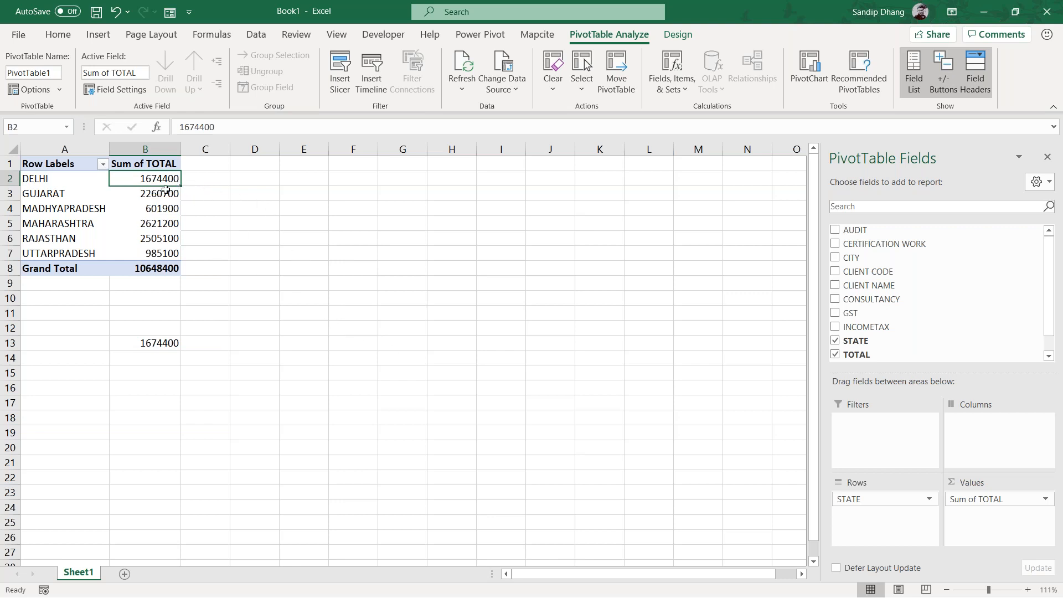
Change the CONSULTANCY amount of the DELHI record in row 10 of Master_Data to 115500000, and save Powerquery.xlsx
mouse_move(166, 190)
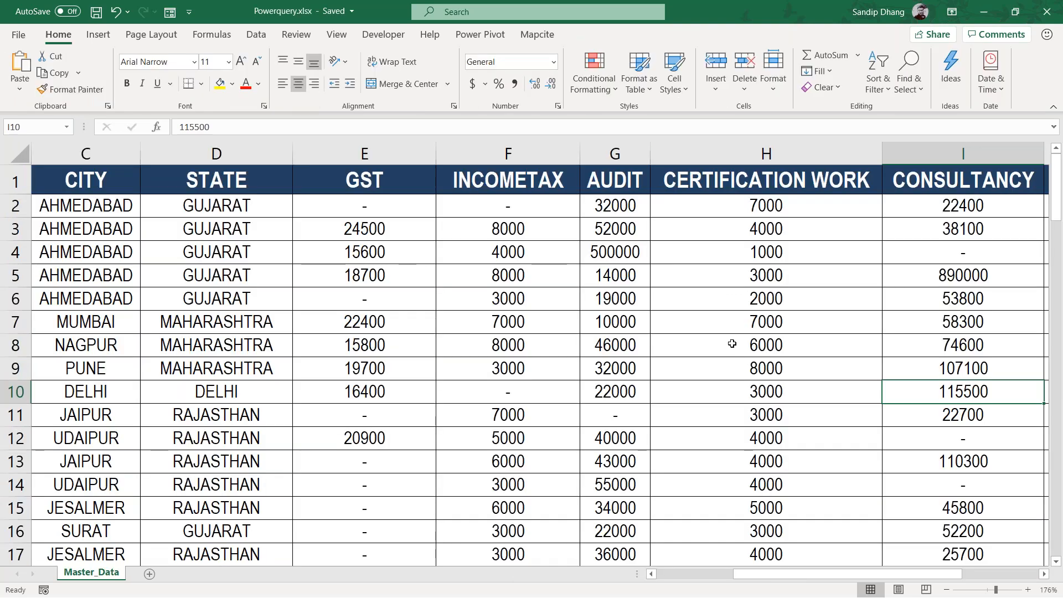
key("F2")
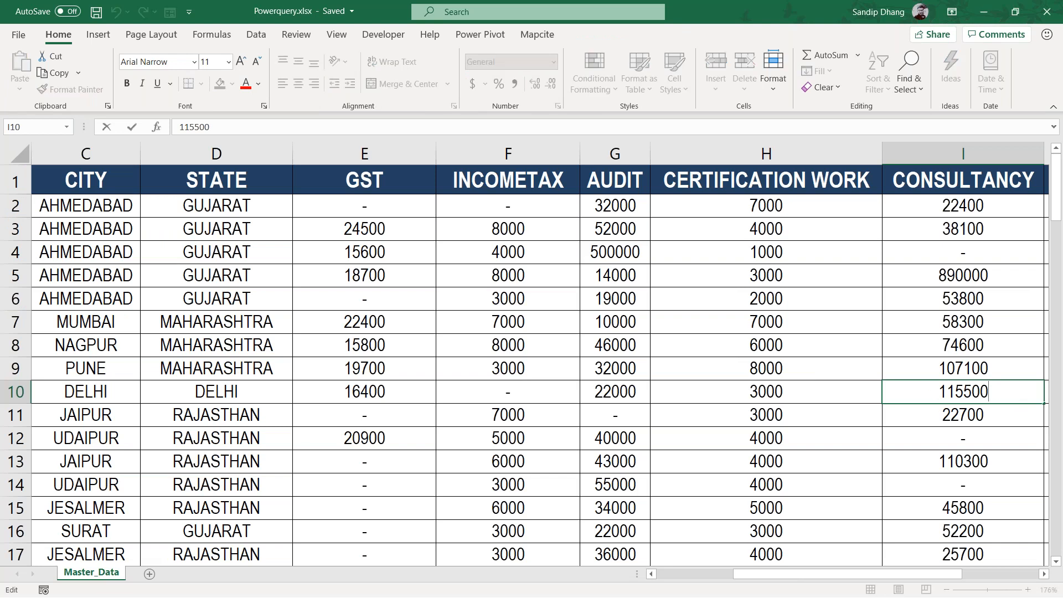
type("000")
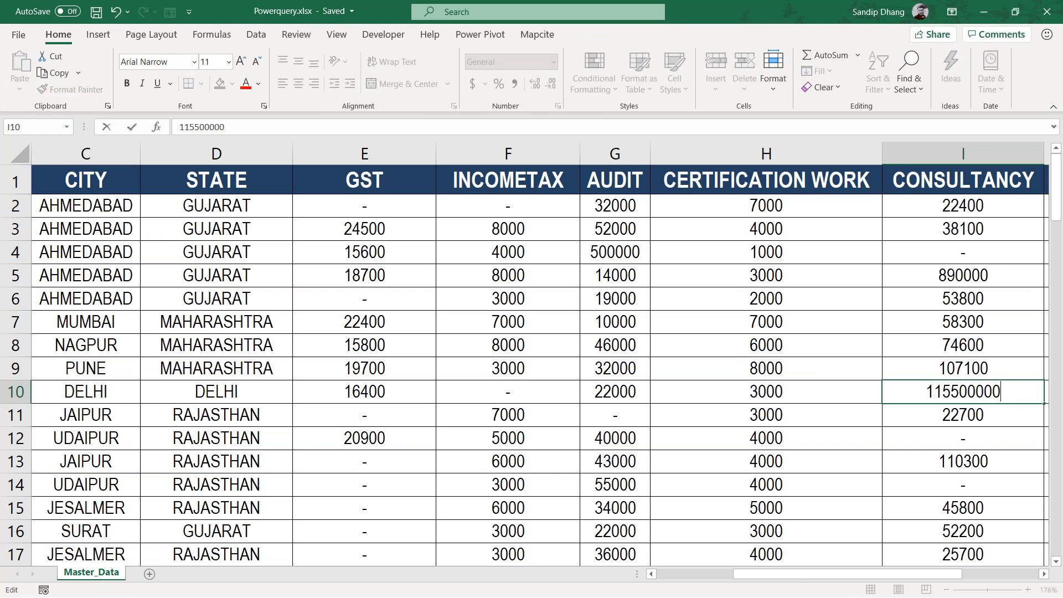
key("Return")
key("ctrl+s")
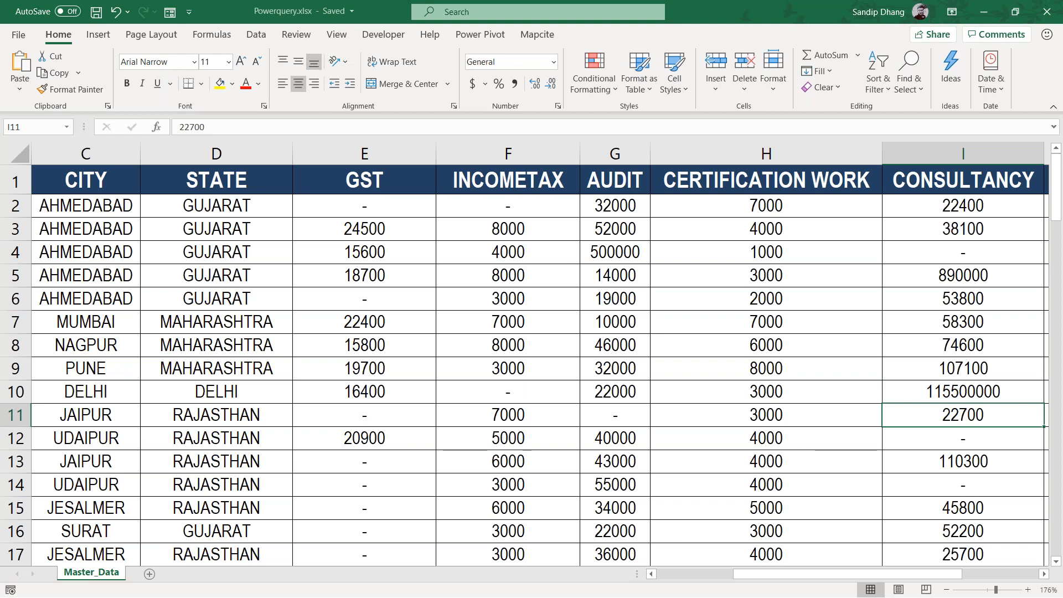
Monitor the PivotTable's DELHI total in Book1 for the automatic refresh, comparing it with the reference copy in B13
key("alt+Tab")
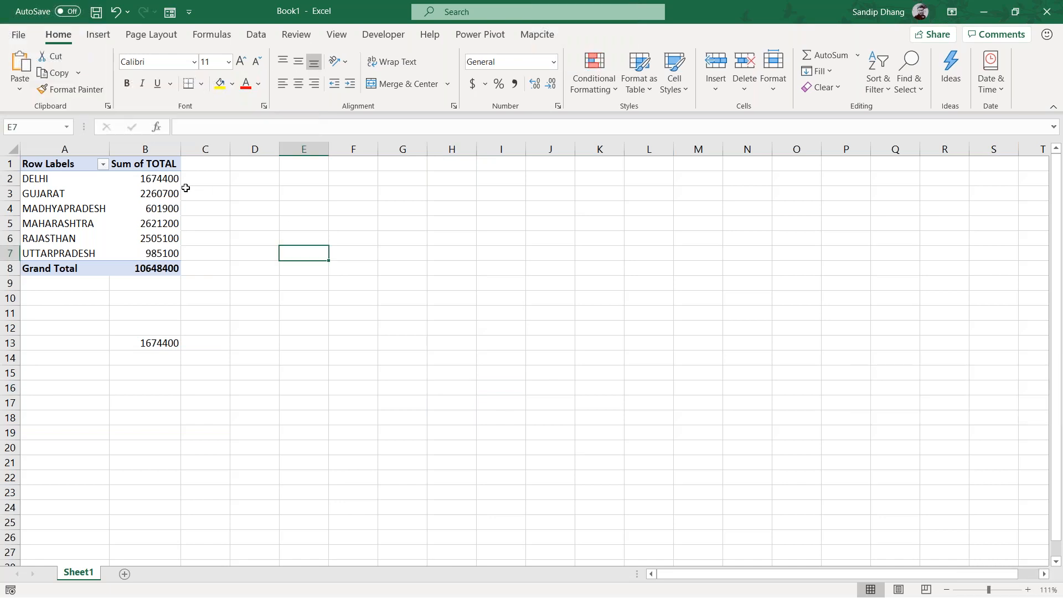
left_click(221, 338)
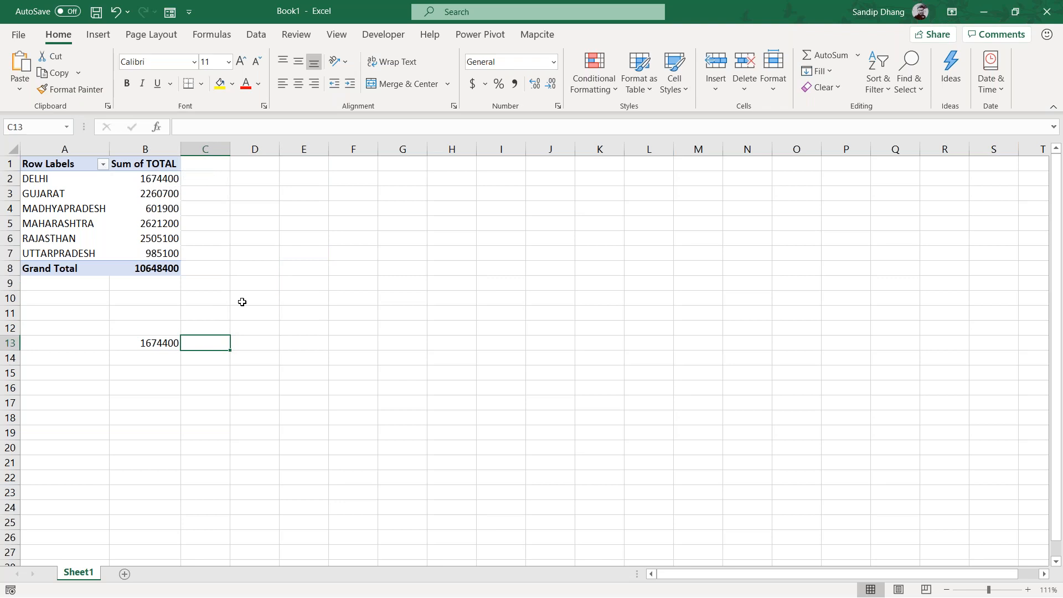
left_click(246, 239)
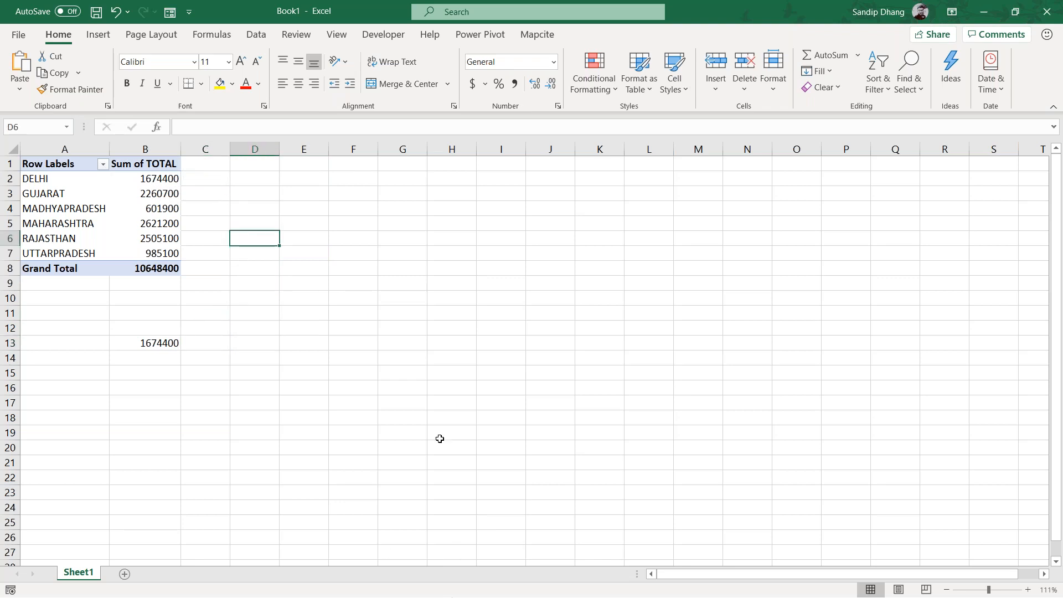
left_click(263, 210)
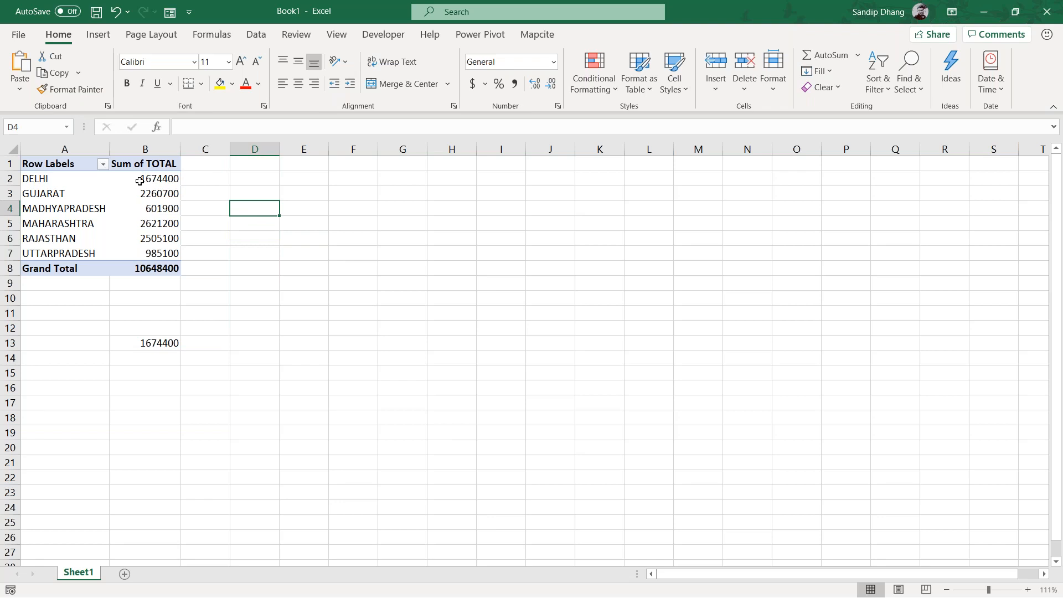
left_click(201, 189)
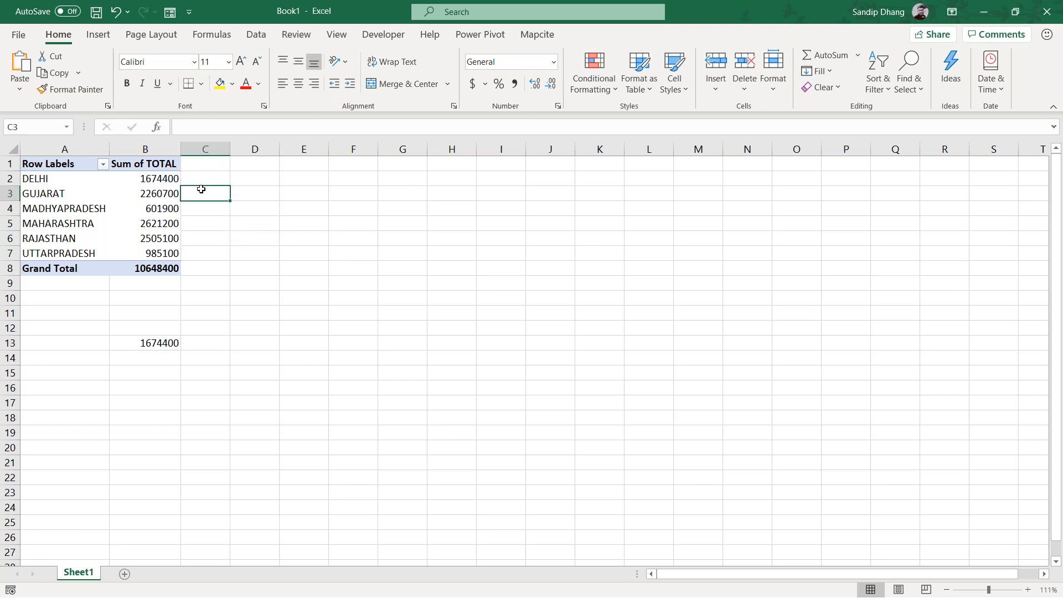
left_click(219, 175)
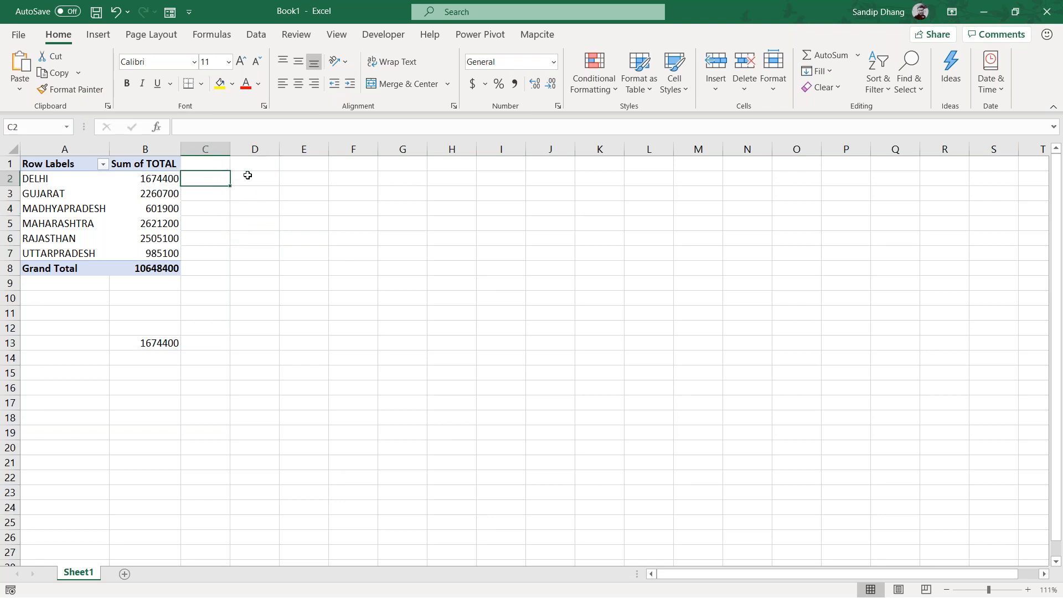
left_click(248, 175)
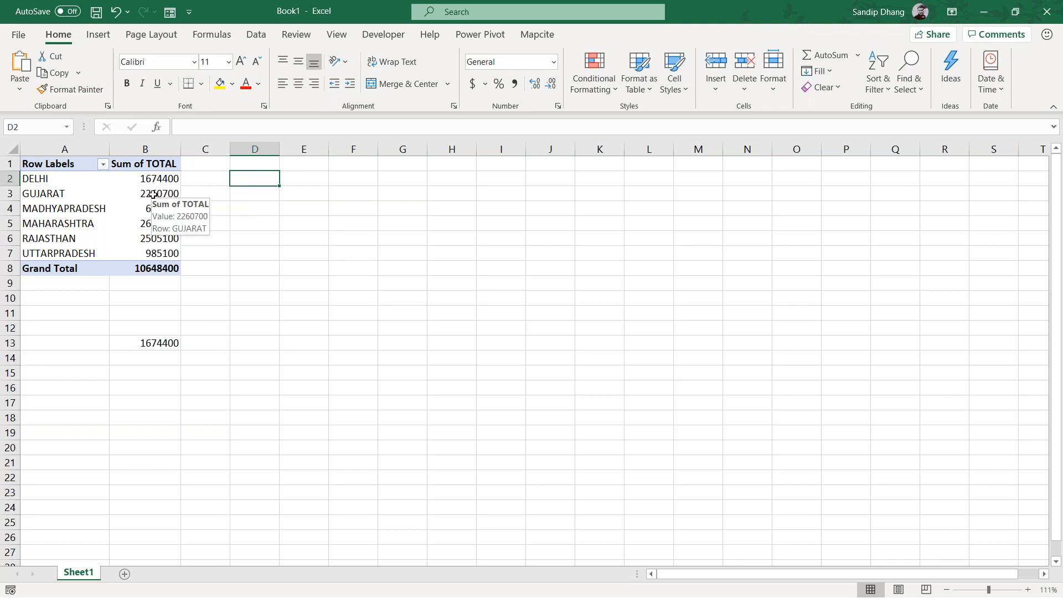
left_click(341, 302)
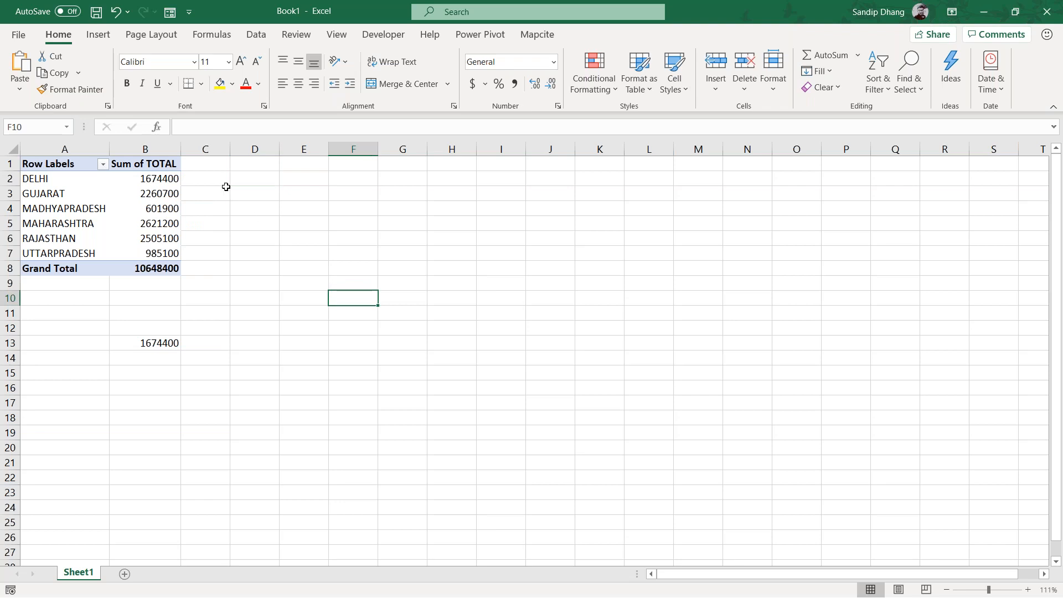
left_click(252, 181)
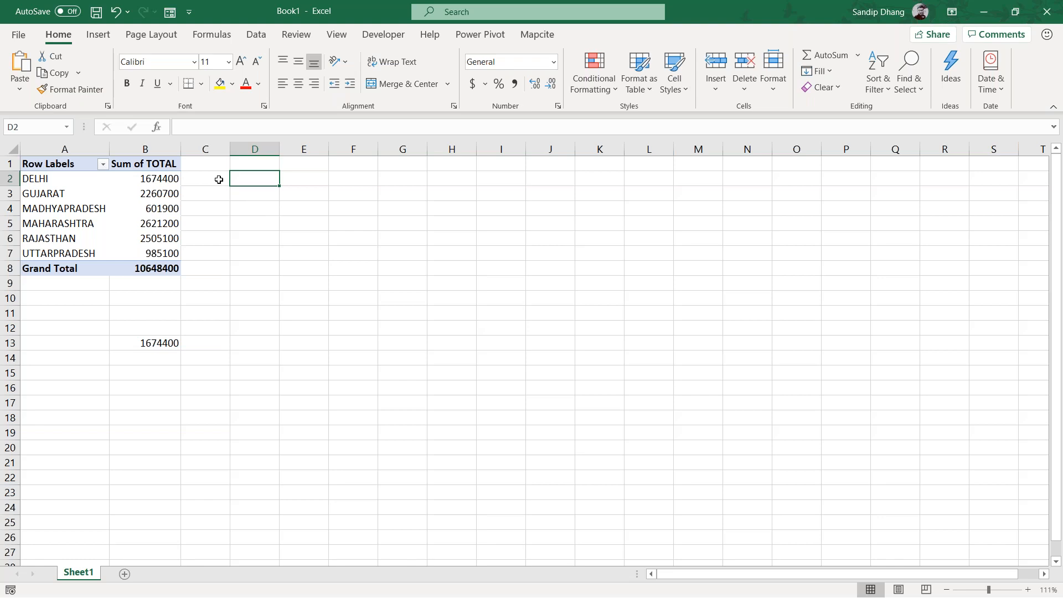
mouse_move(174, 179)
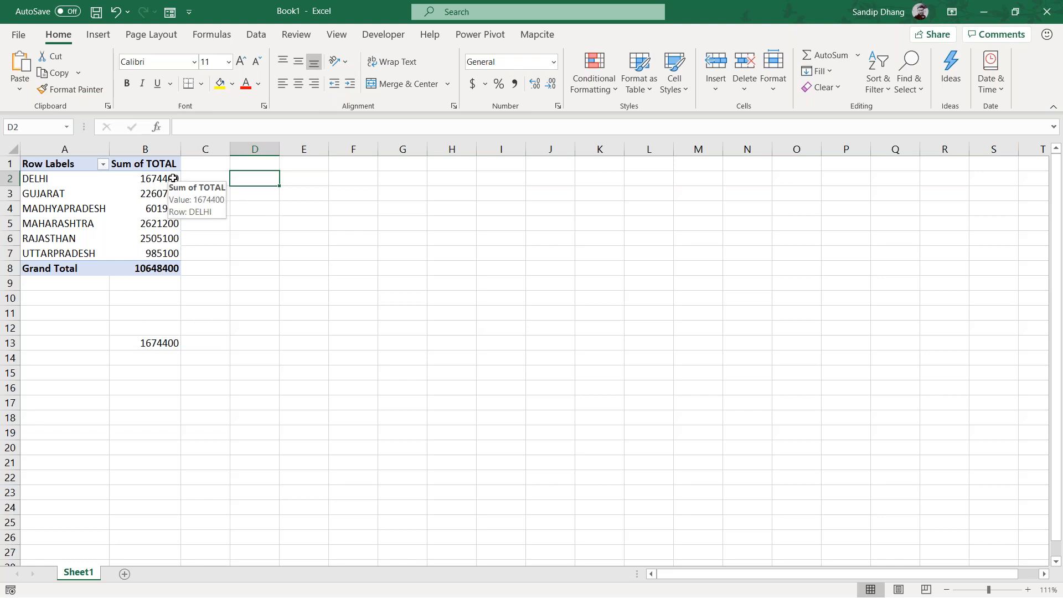
left_click(223, 178)
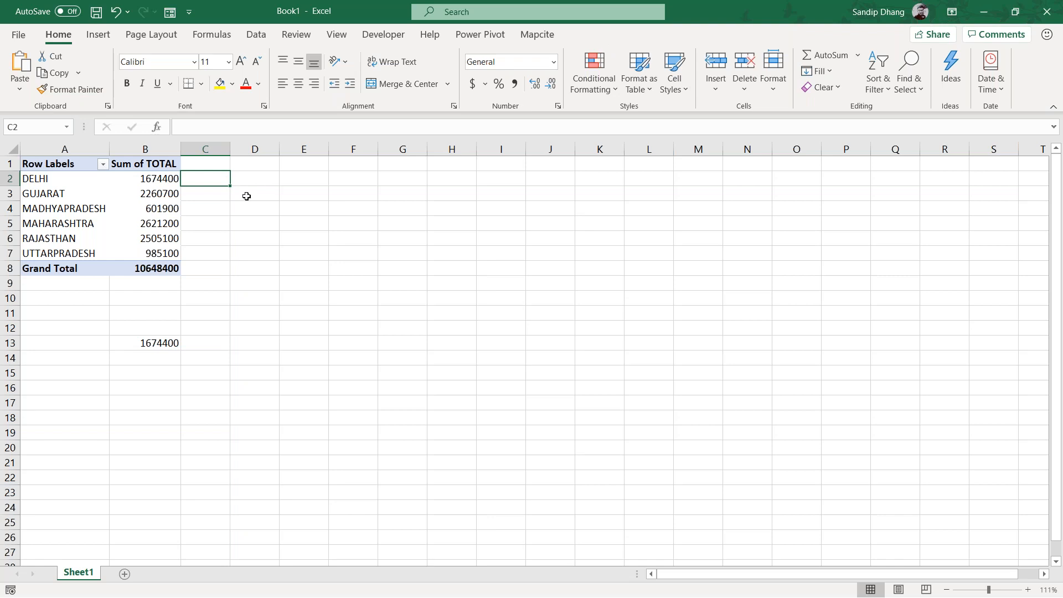
left_click(127, 238)
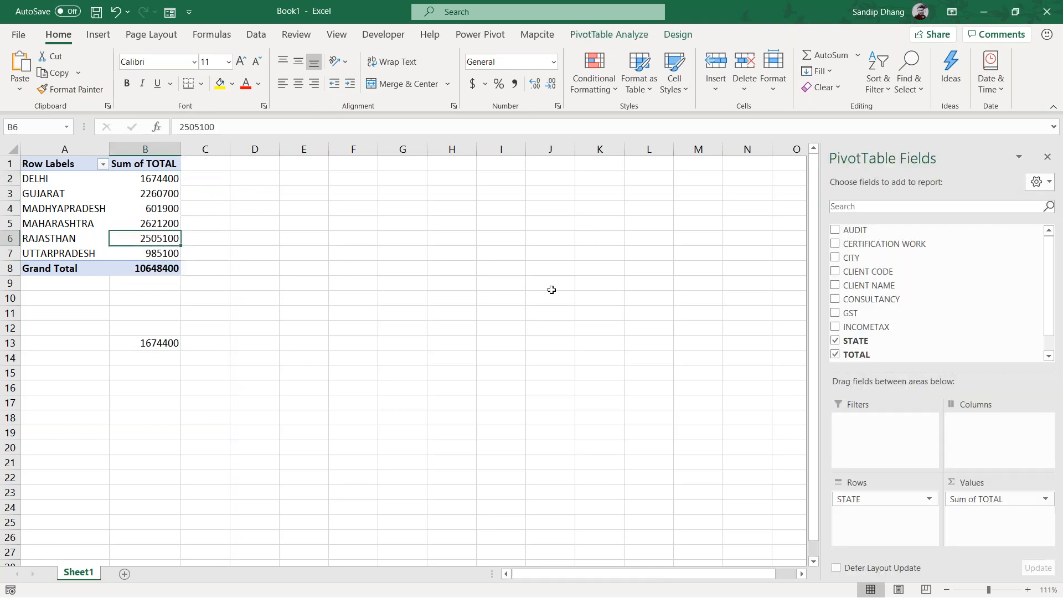
left_click(610, 36)
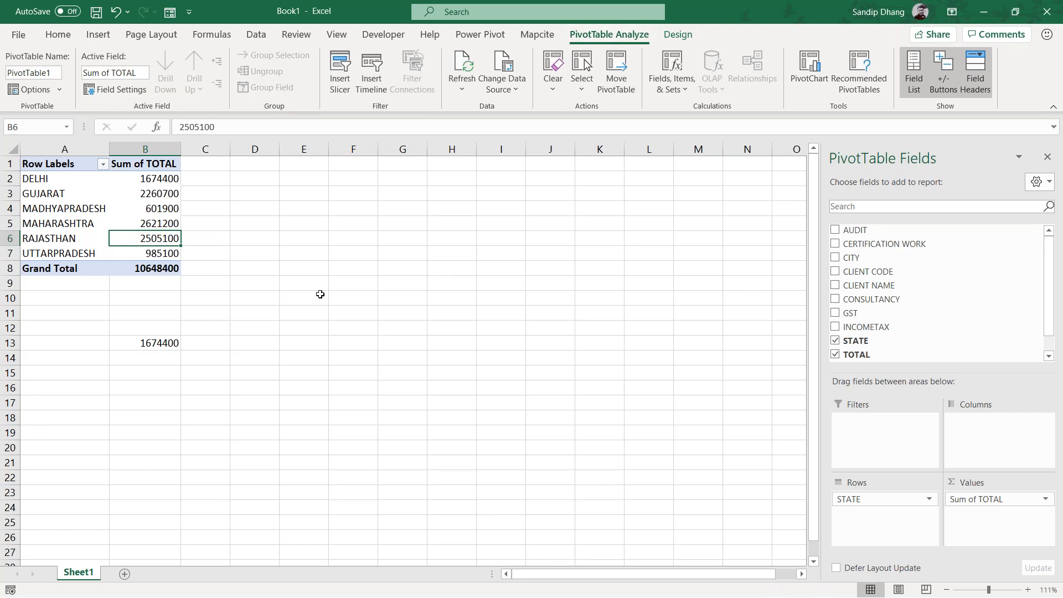
left_click(167, 350)
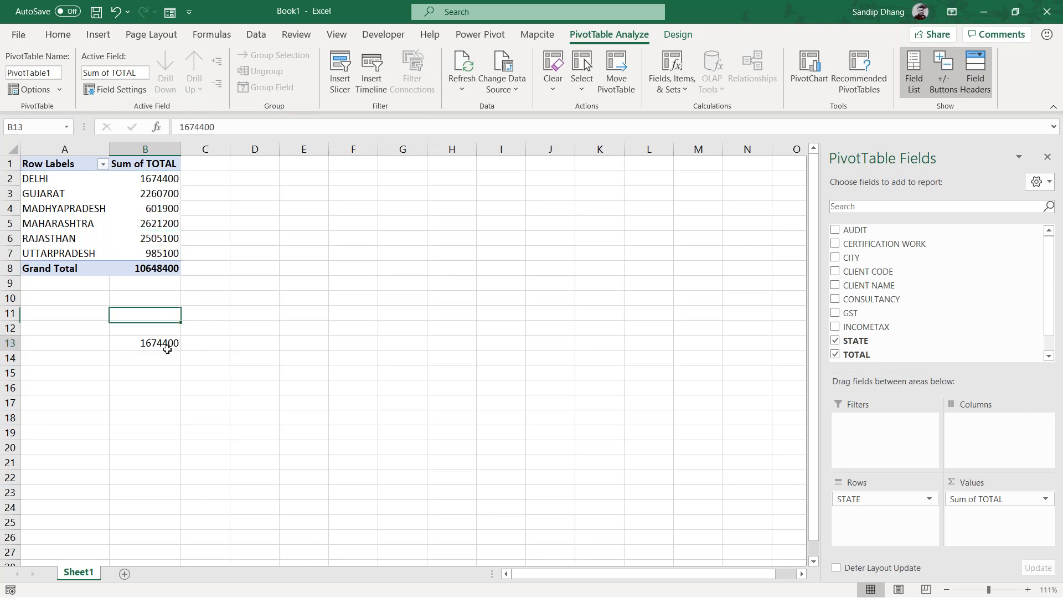
Save Powerquery.xlsx again and review the refresh settings of the PivotTable's query connection in Book1
left_click(119, 225)
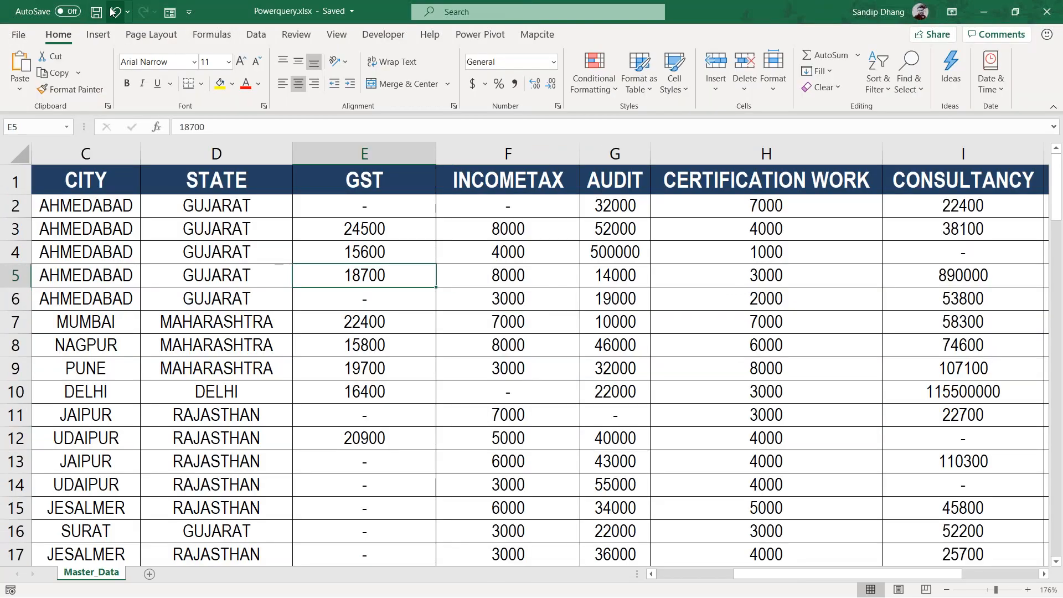
left_click(96, 12)
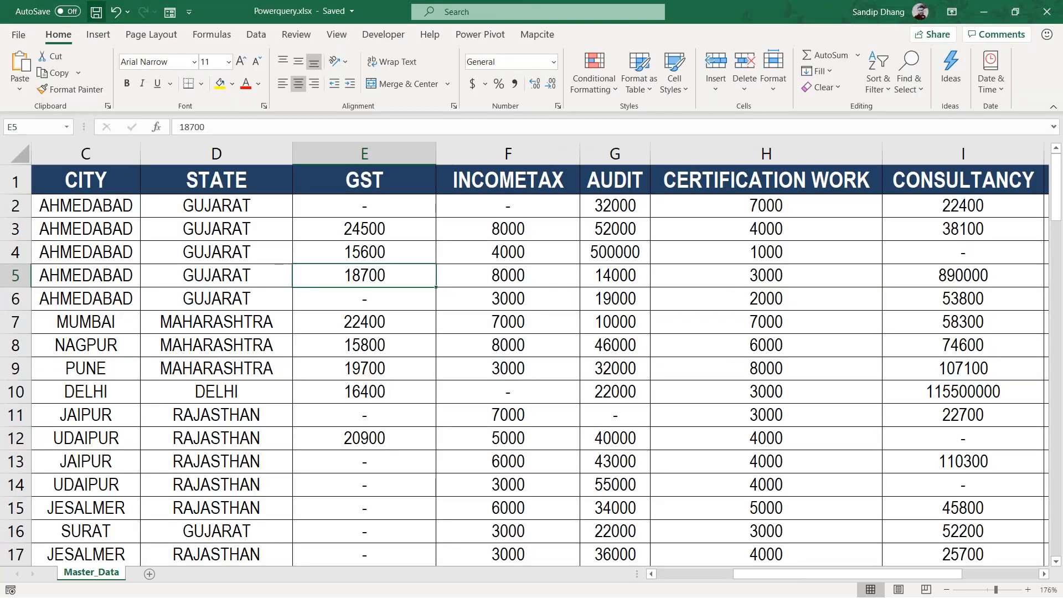
key("alt+Tab")
left_click(166, 183)
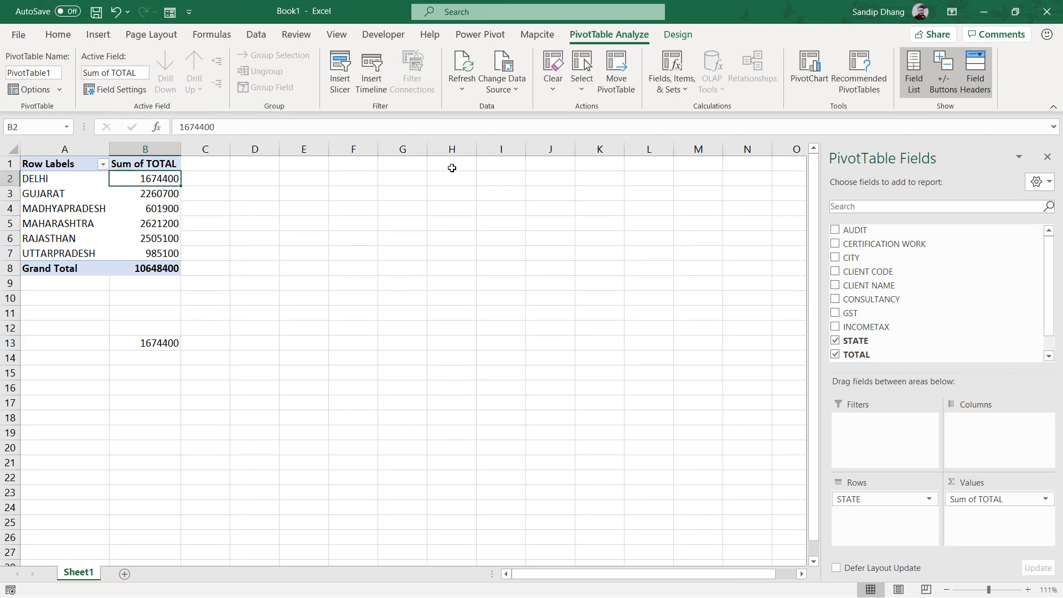
left_click(462, 83)
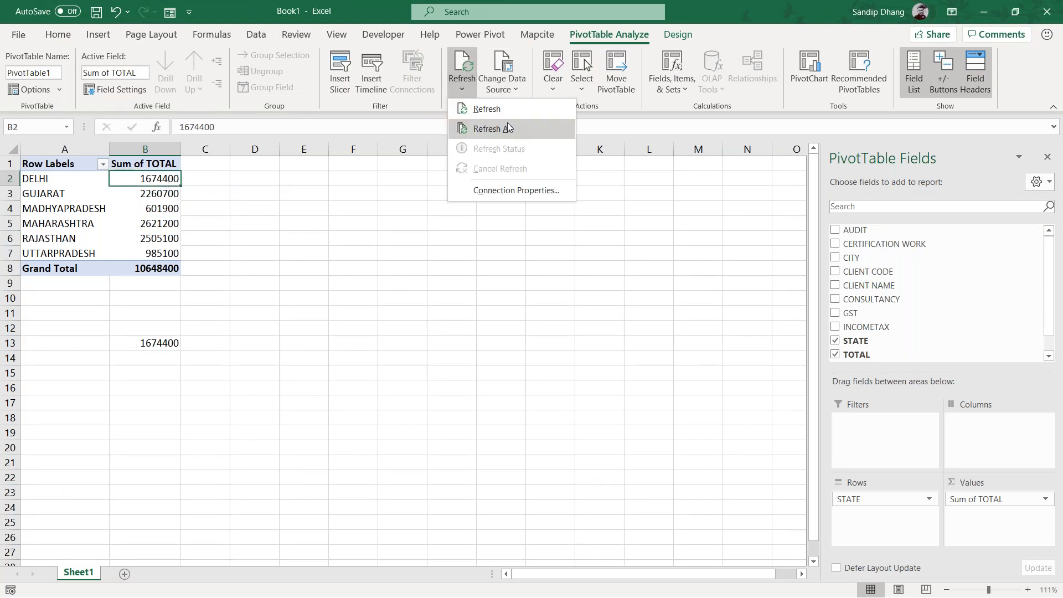
left_click(520, 191)
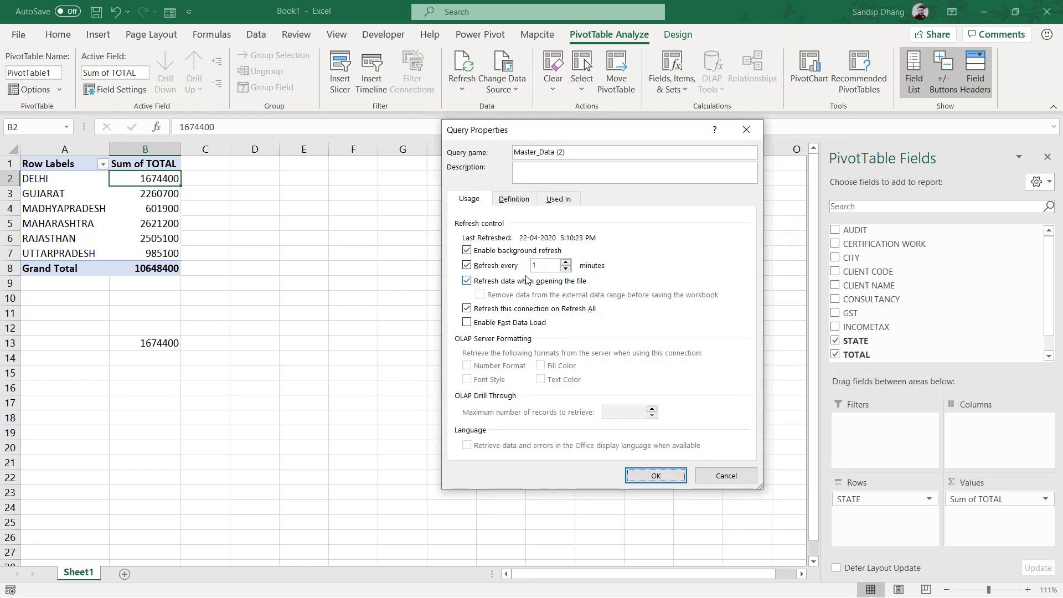
left_click(645, 475)
left_click(239, 212)
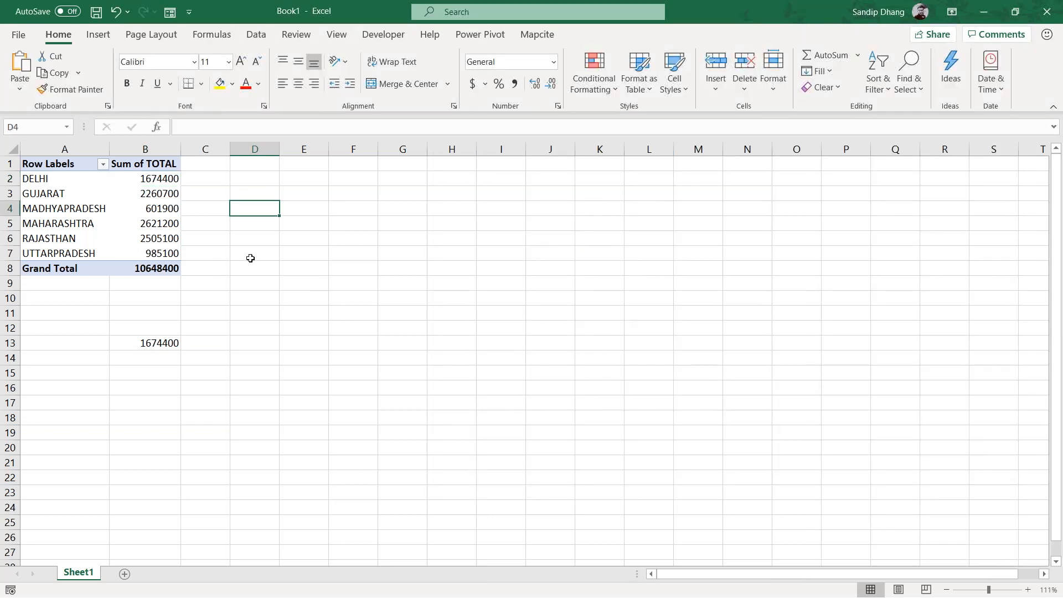
left_click(156, 207)
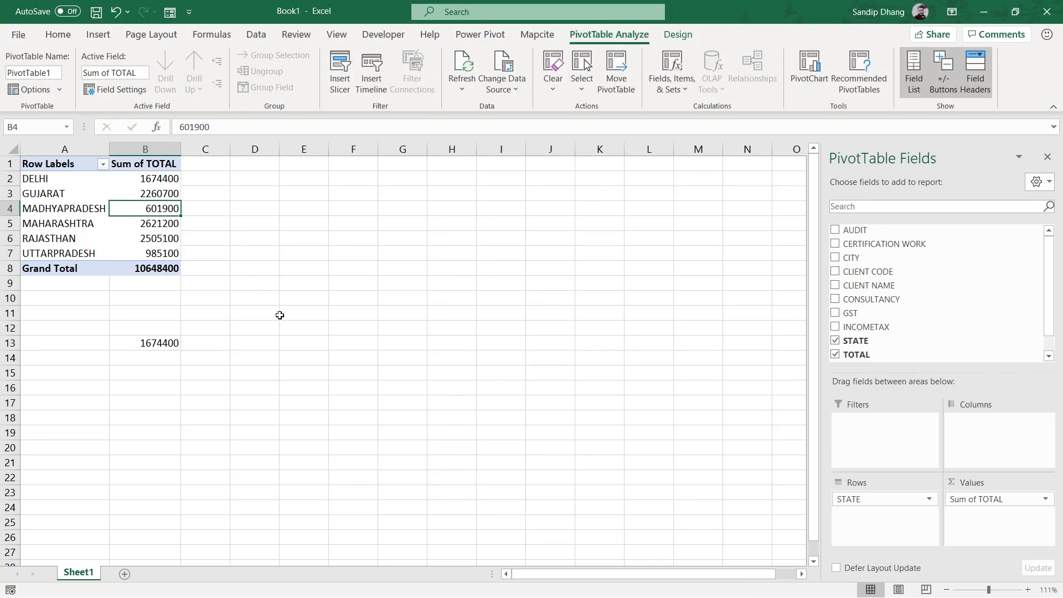
left_click(359, 254)
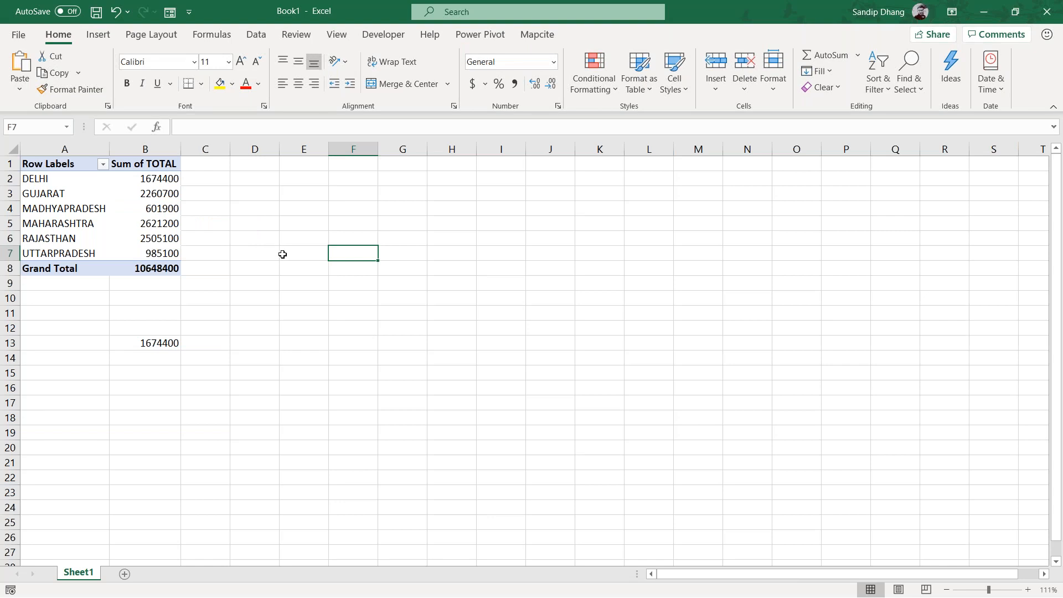
type("=")
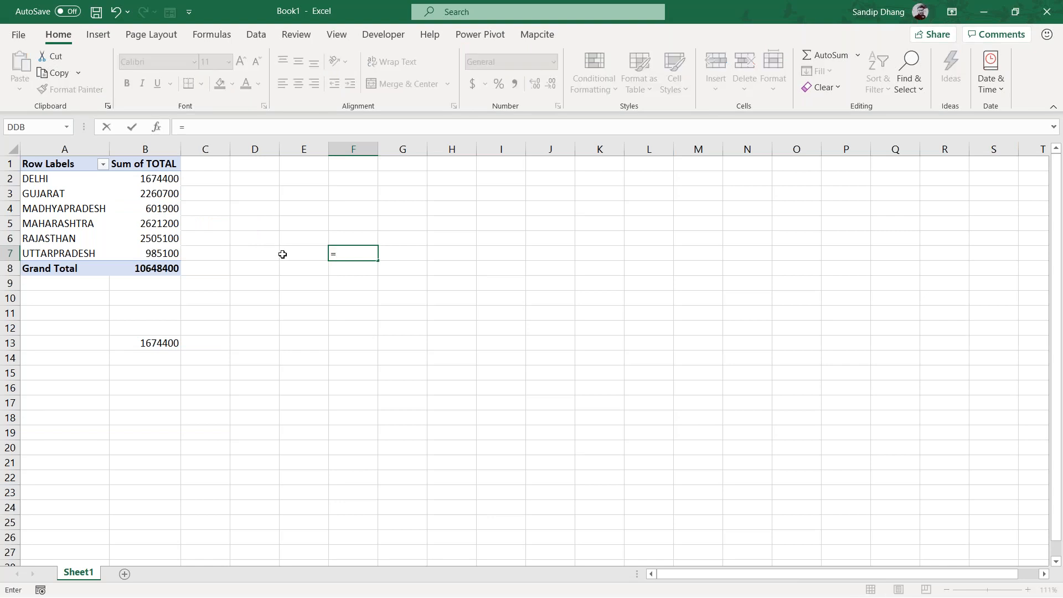
type("now")
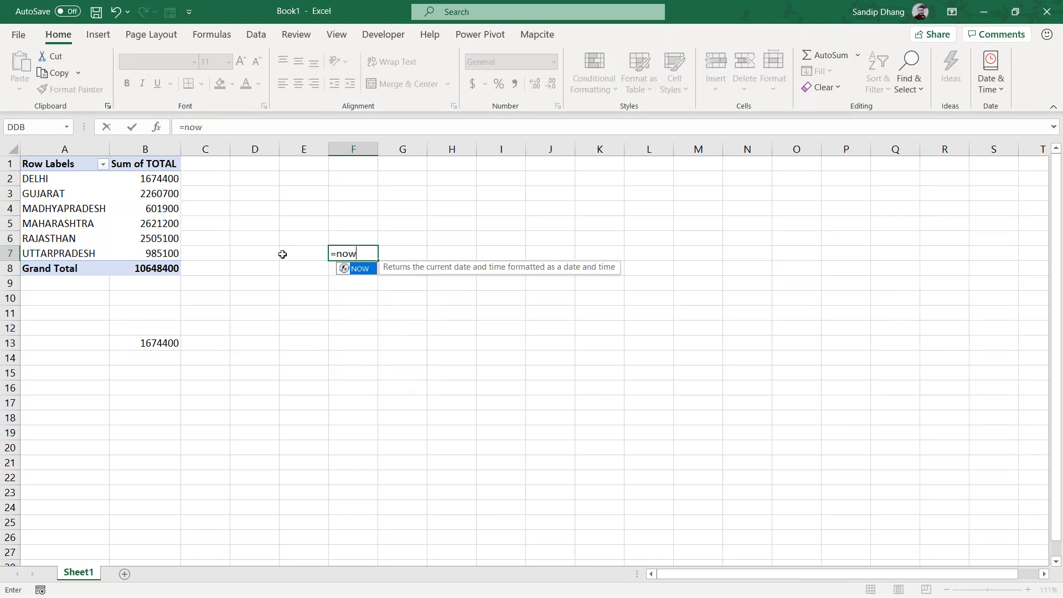
key("Return")
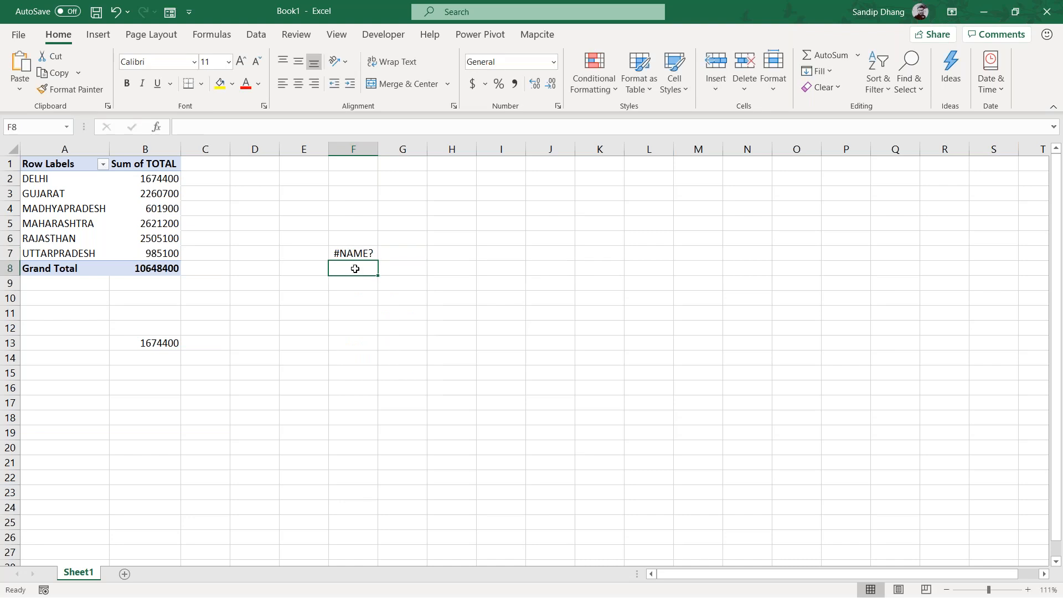
Enter the formula =now() in cell F7 of Book1's Sheet1
left_click(348, 252)
type("=now")
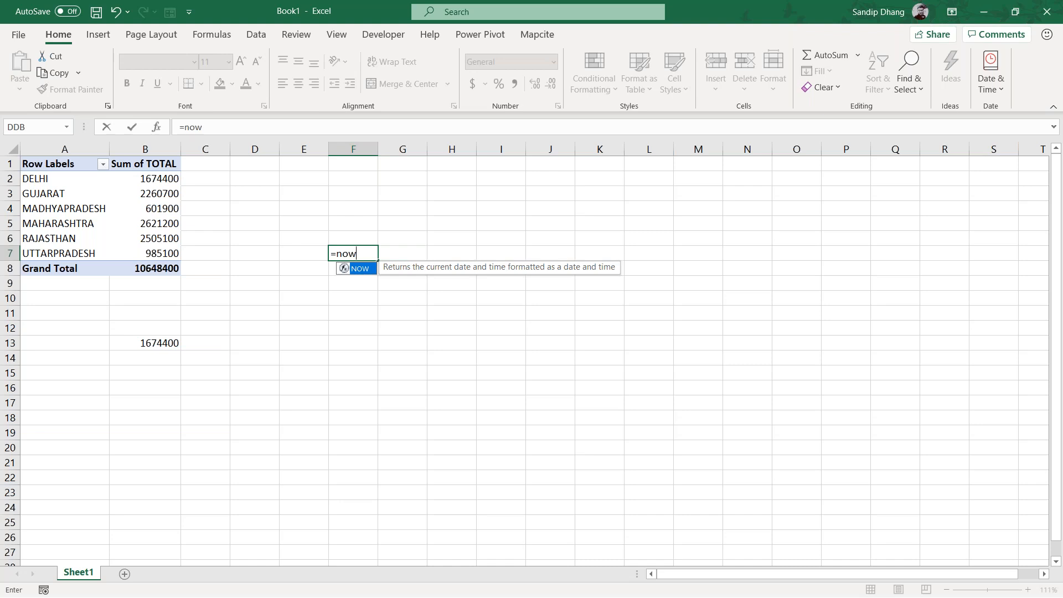
type("()")
key("Return")
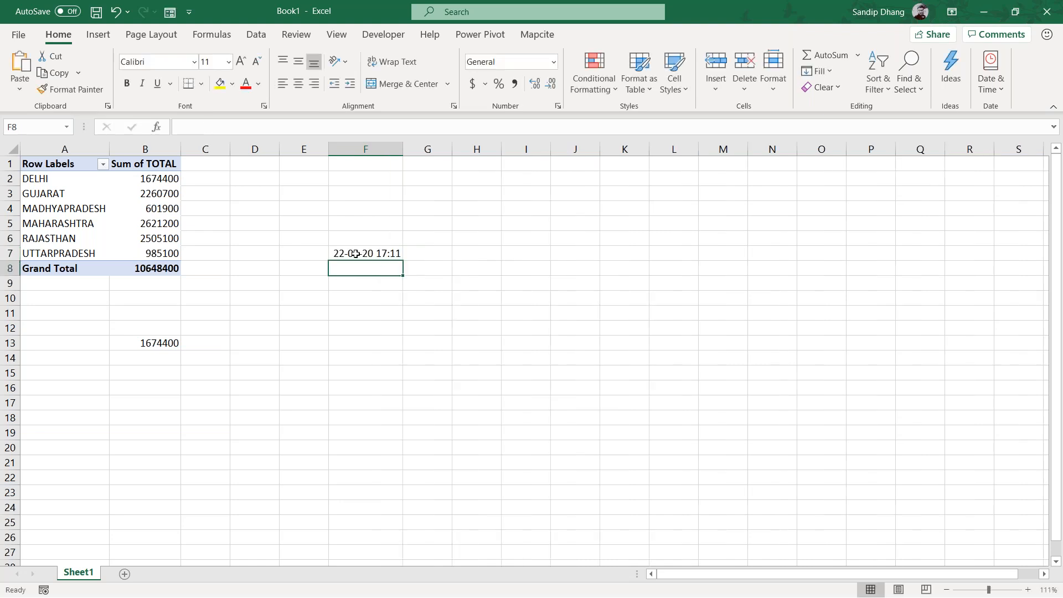
Widen column F and apply the custom number format dd-mm-yy h:mm:ss to the timestamp in F7
left_click_drag(403, 149, 440, 149)
left_click(416, 253)
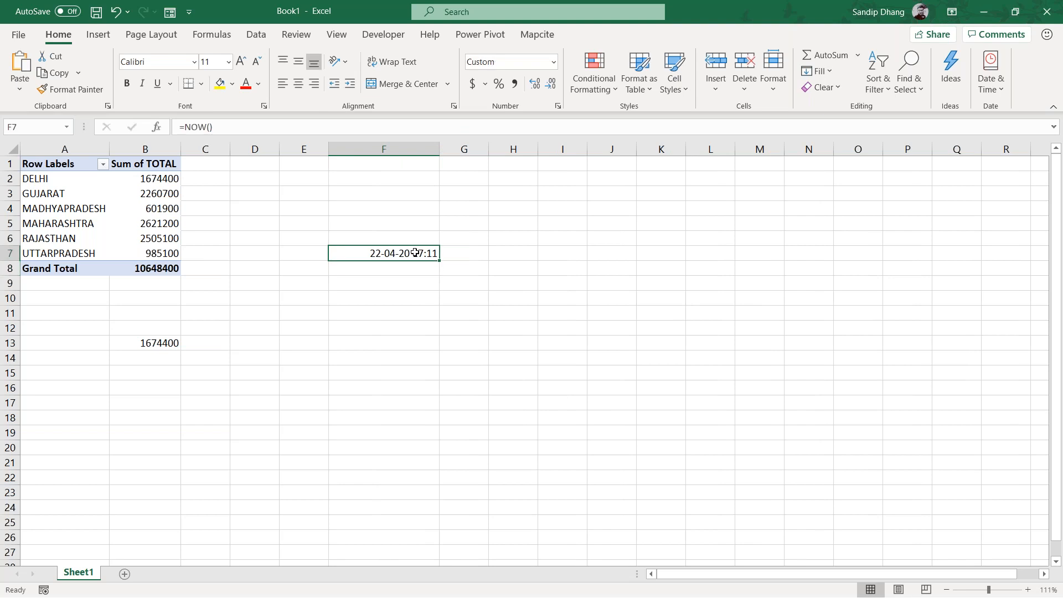
key("ctrl+1")
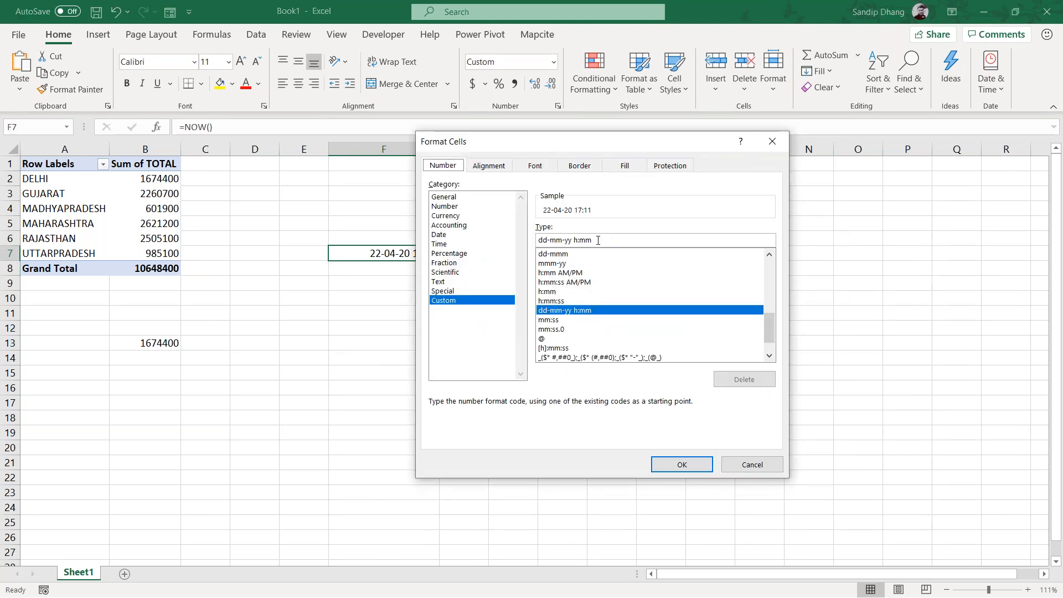
left_click(597, 240)
type(":ss")
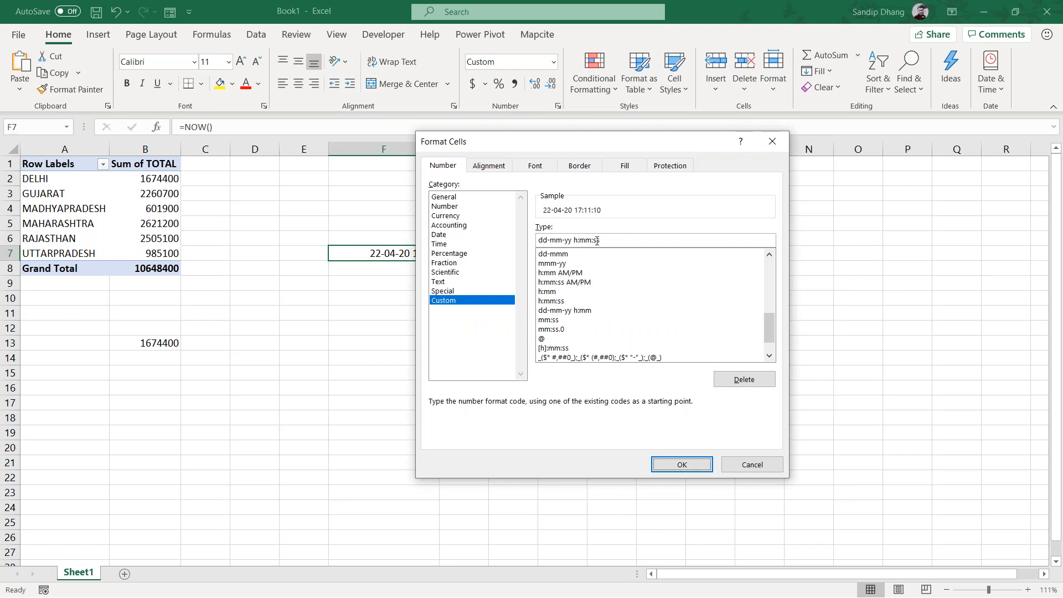
left_click(682, 464)
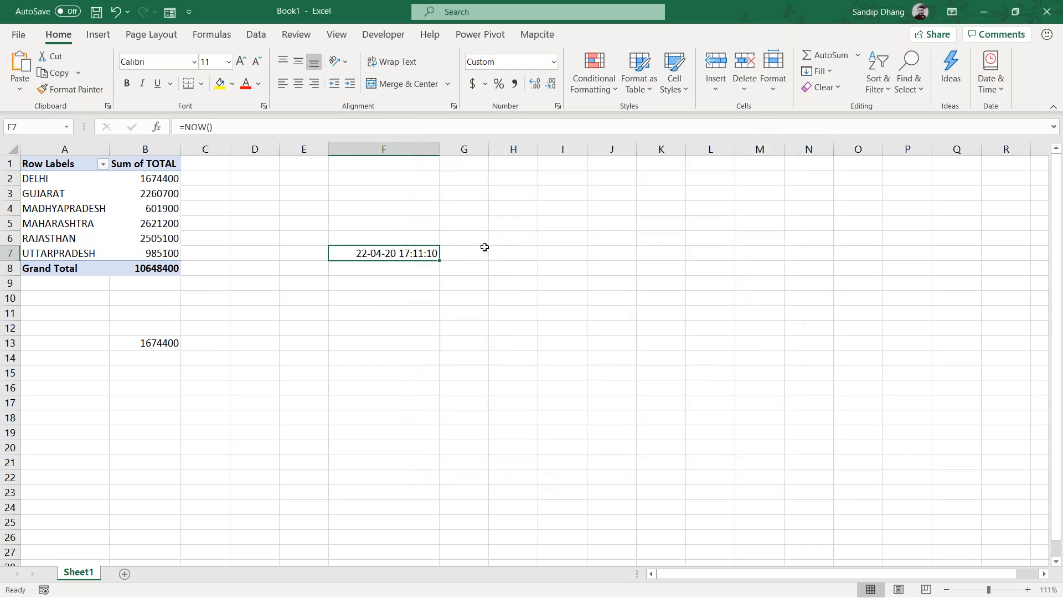
Recalculate the F7 timestamp repeatedly while monitoring the PivotTable's DELHI total for the automatic refresh
key("F9")
key("F9")
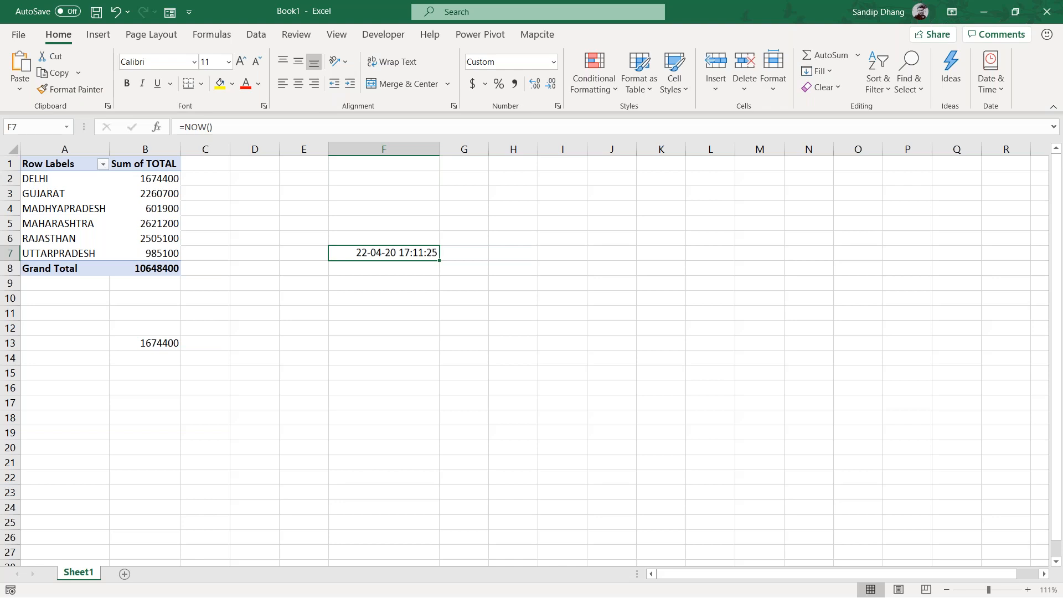
key("F9")
key("F9")
key("F9")
key("F9")
left_click(77, 383)
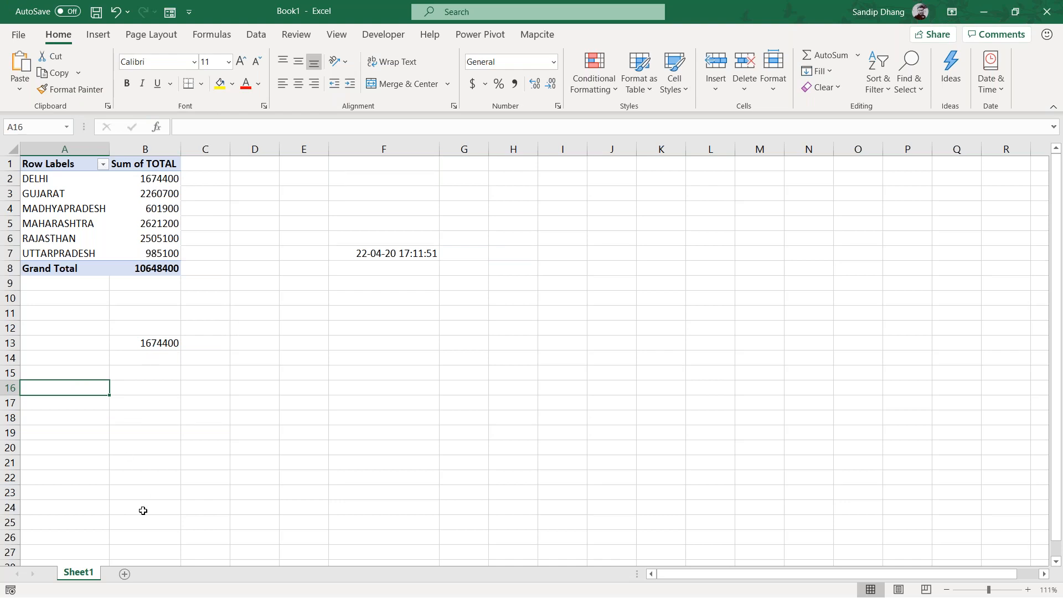
Add a new worksheet to Book1 and create a new blank workbook
left_click(123, 574)
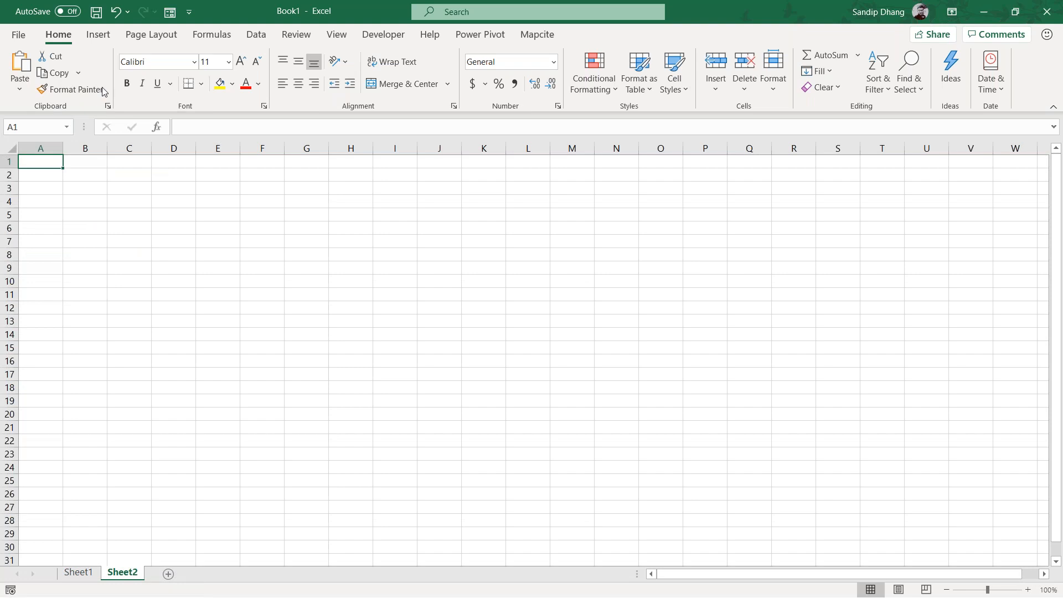
left_click(20, 33)
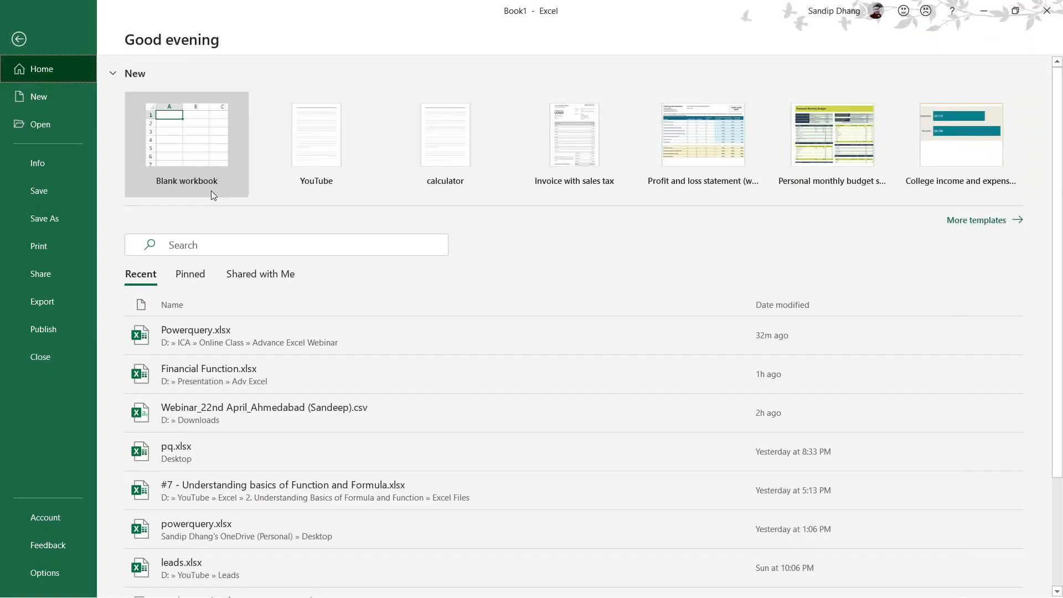
left_click(205, 145)
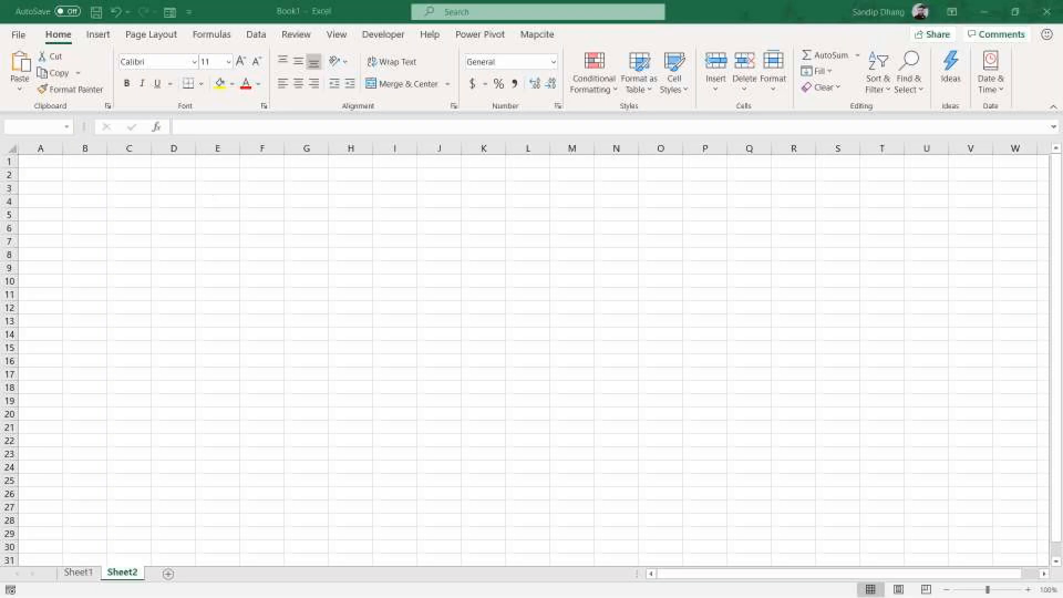
scroll(168, 195, "up", 6)
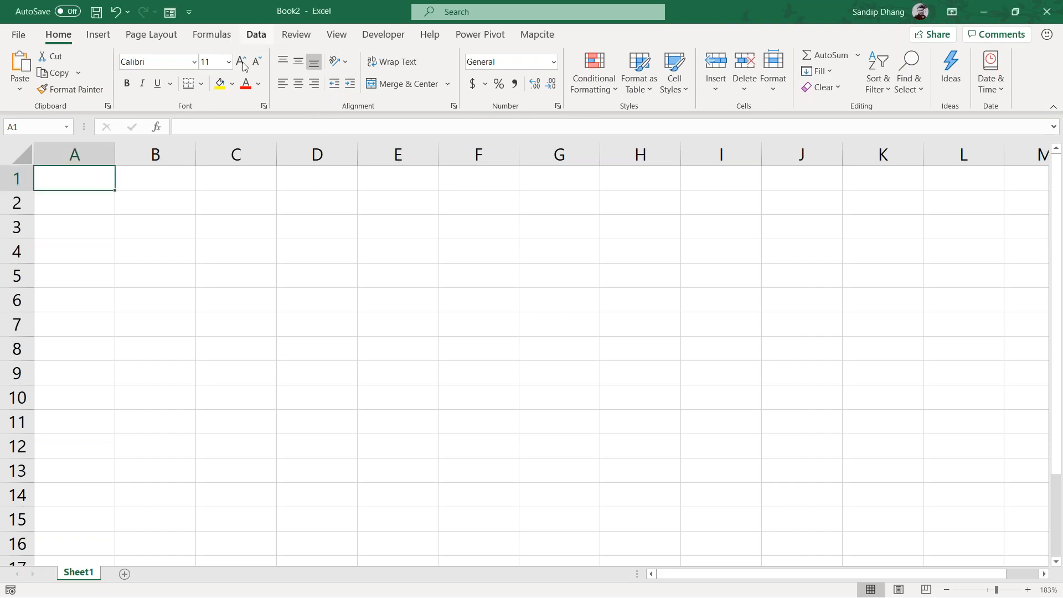
Import the Master_Data sheet from Powerquery.xlsx into the new workbook as a connection-only query
left_click(262, 35)
left_click(28, 88)
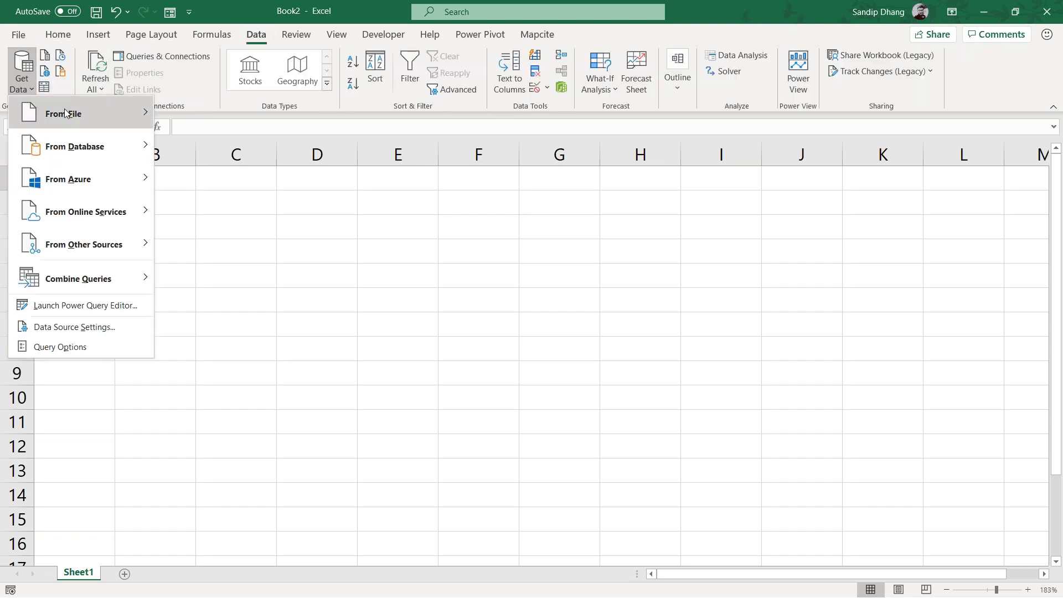
mouse_move(65, 114)
left_click(205, 118)
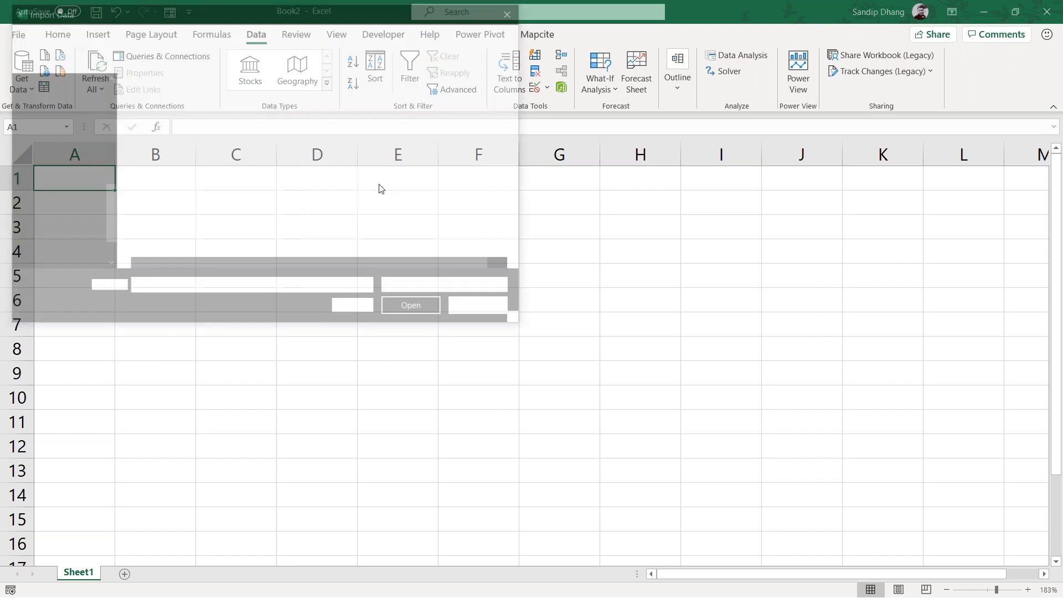
double_click(348, 104)
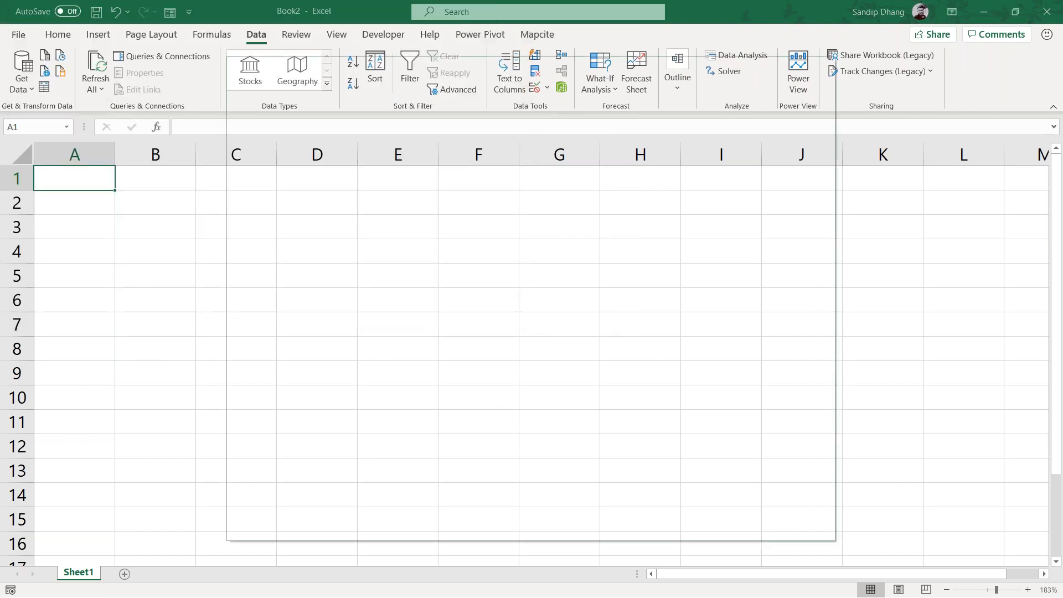
left_click(334, 189)
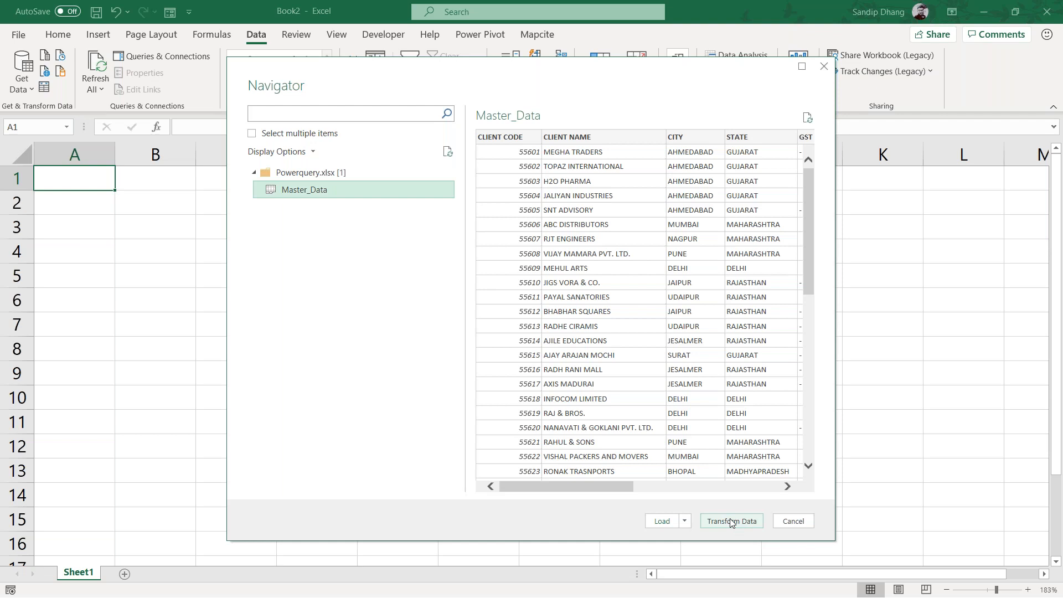
left_click(685, 521)
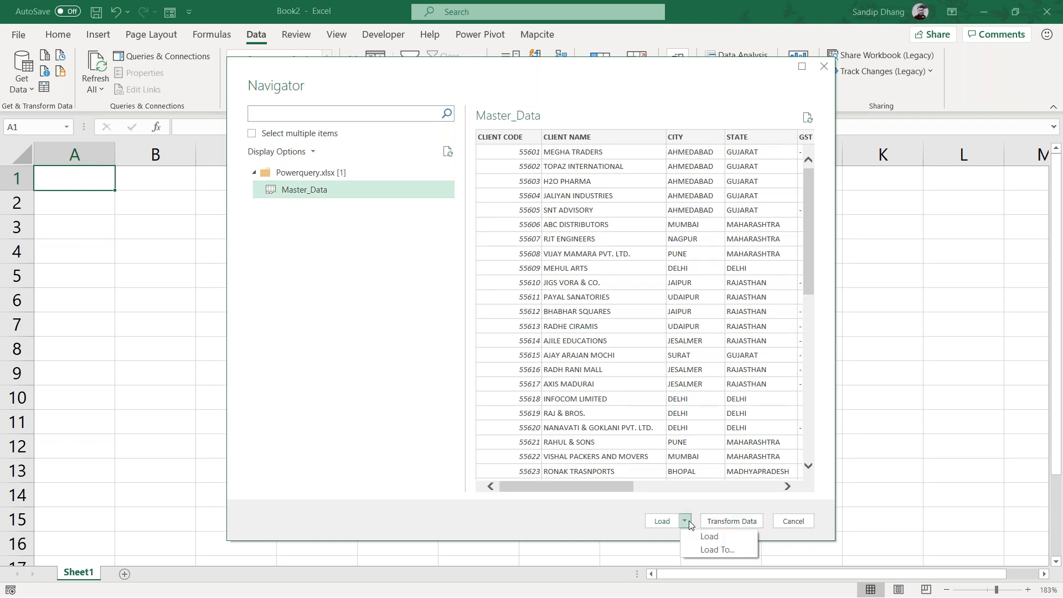
left_click(727, 550)
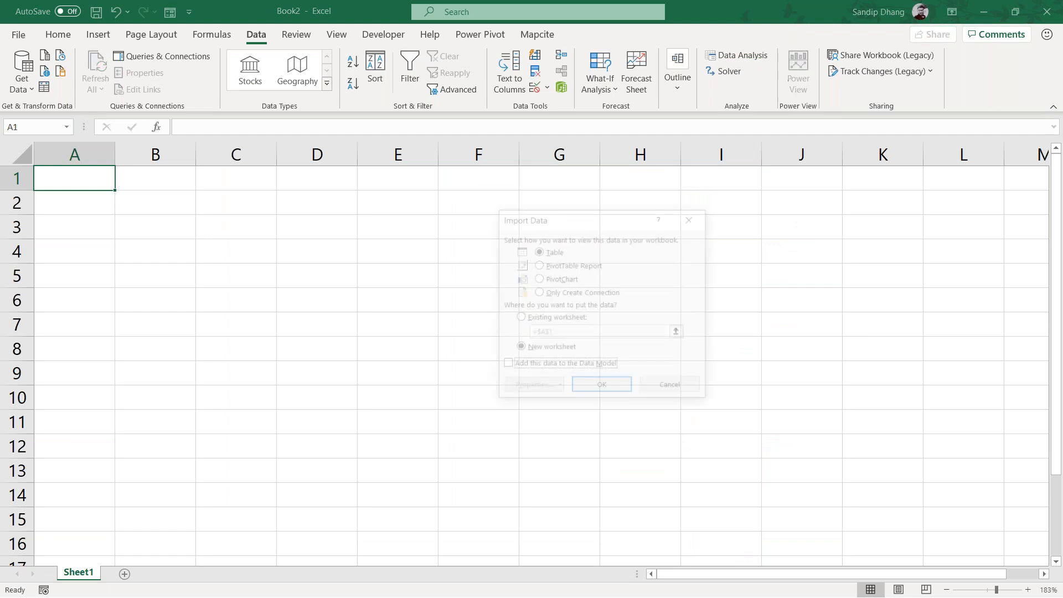
left_click(559, 295)
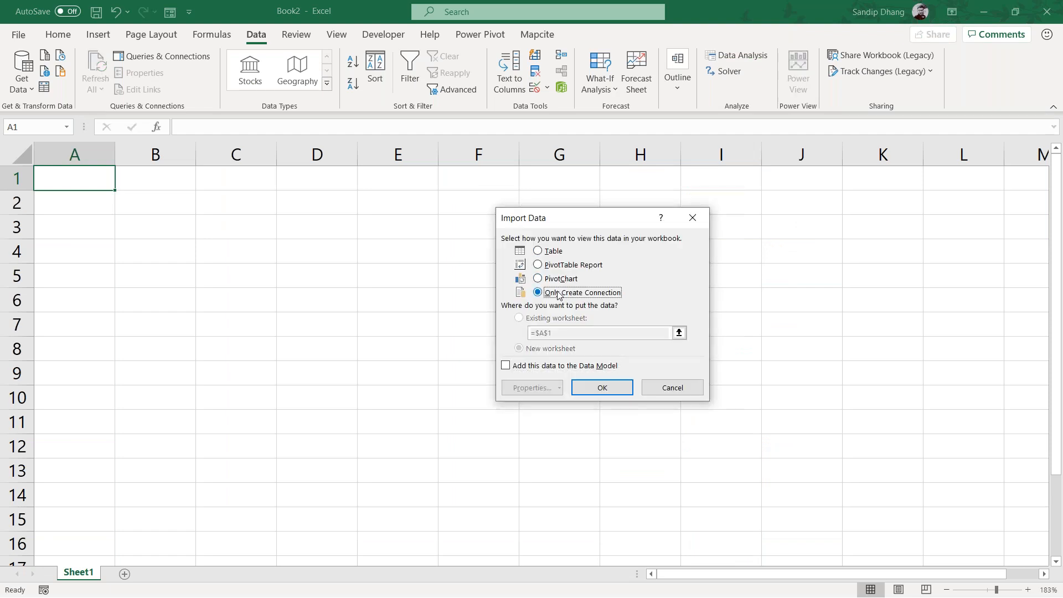
left_click(612, 384)
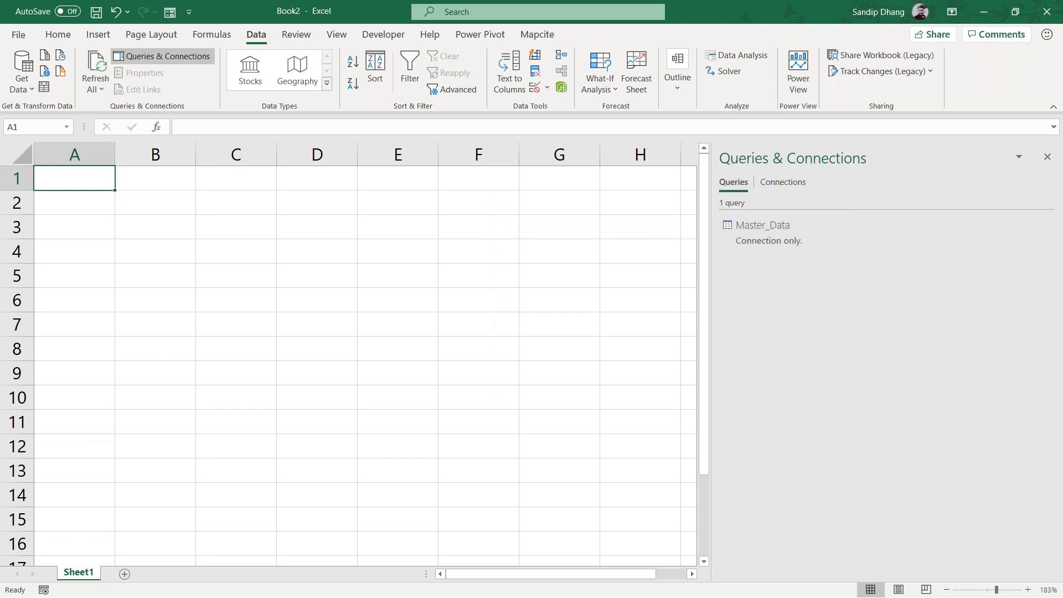
Create a PivotTable at Sheet1!$A$1 using the workbook's Query - Master_Data connection as its external data source
left_click(90, 35)
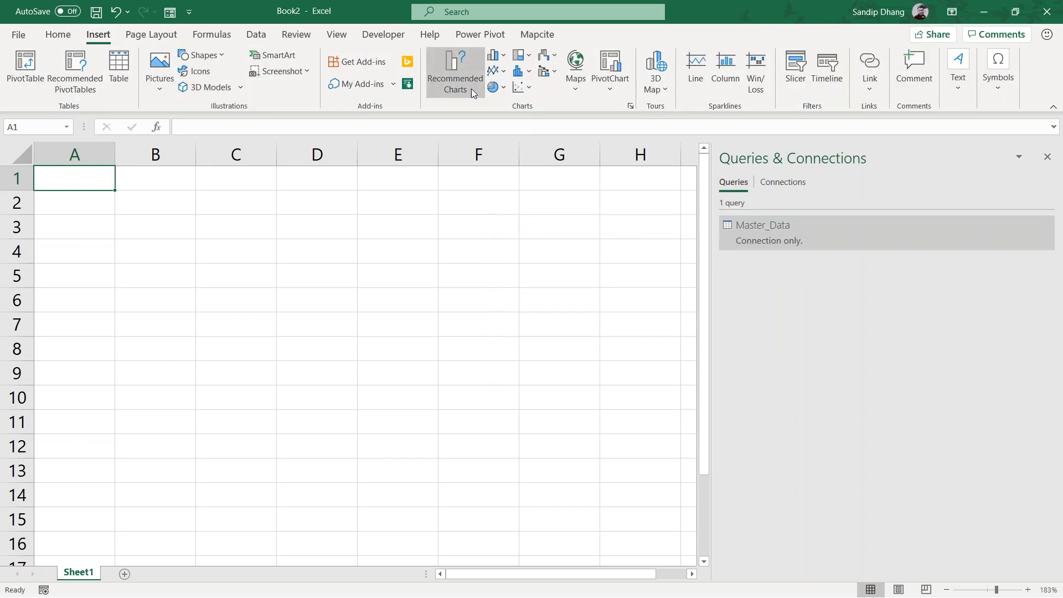
left_click(608, 88)
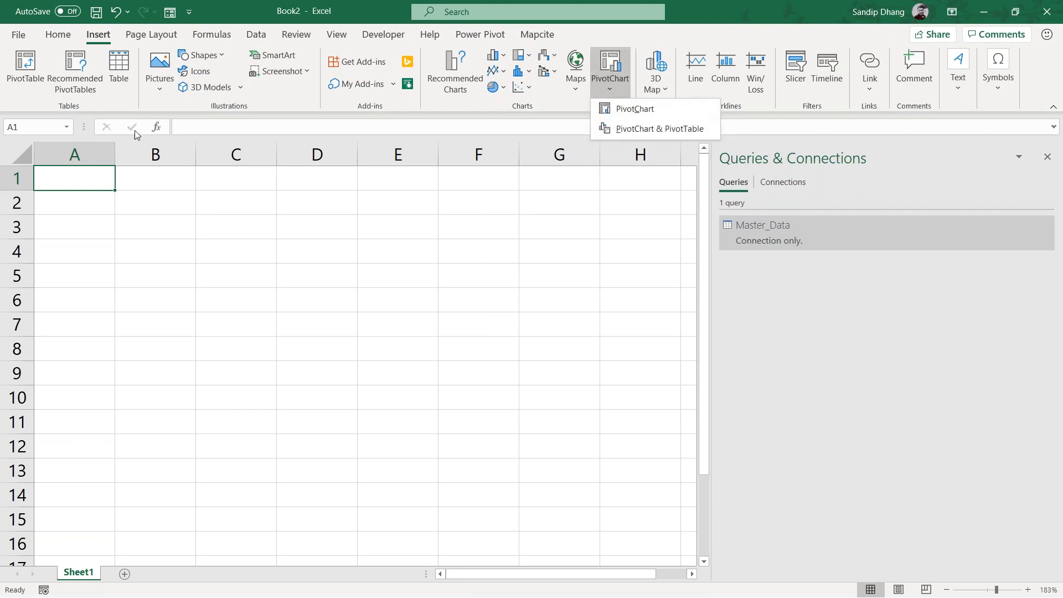
left_click(37, 67)
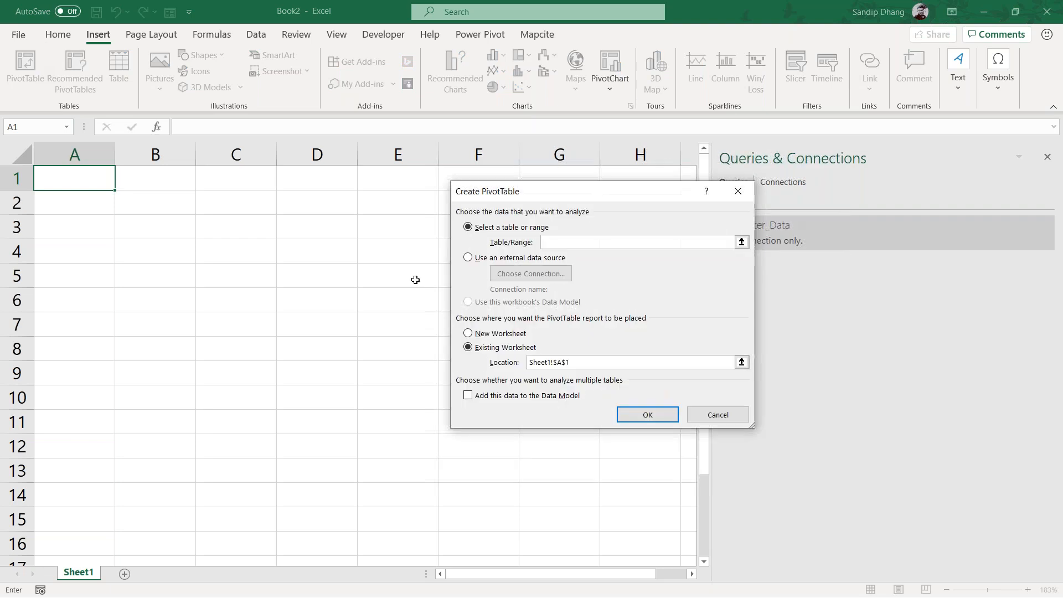
left_click(481, 259)
left_click(548, 275)
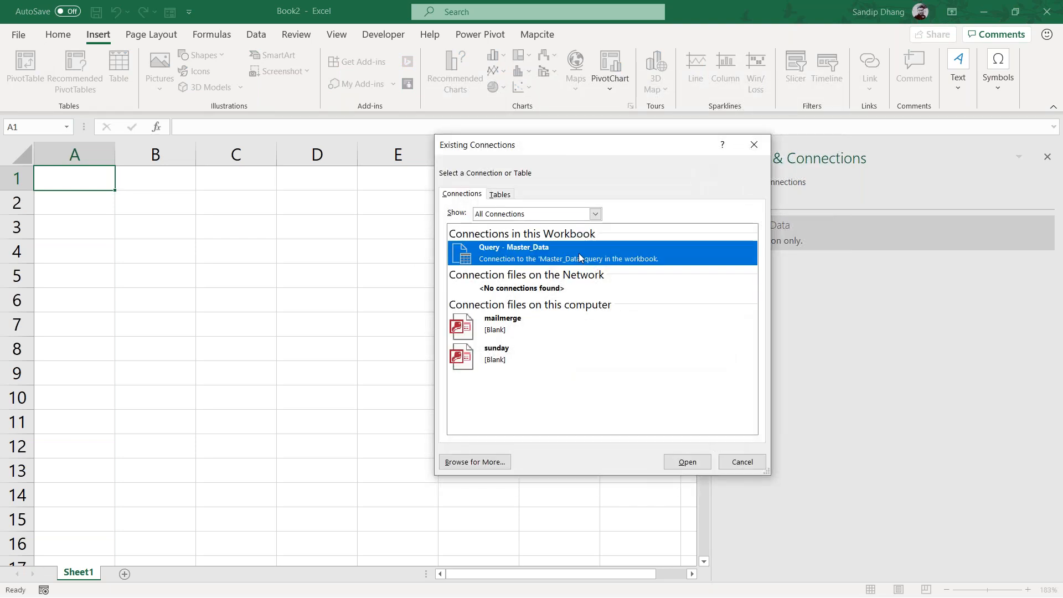
double_click(580, 254)
left_click(648, 415)
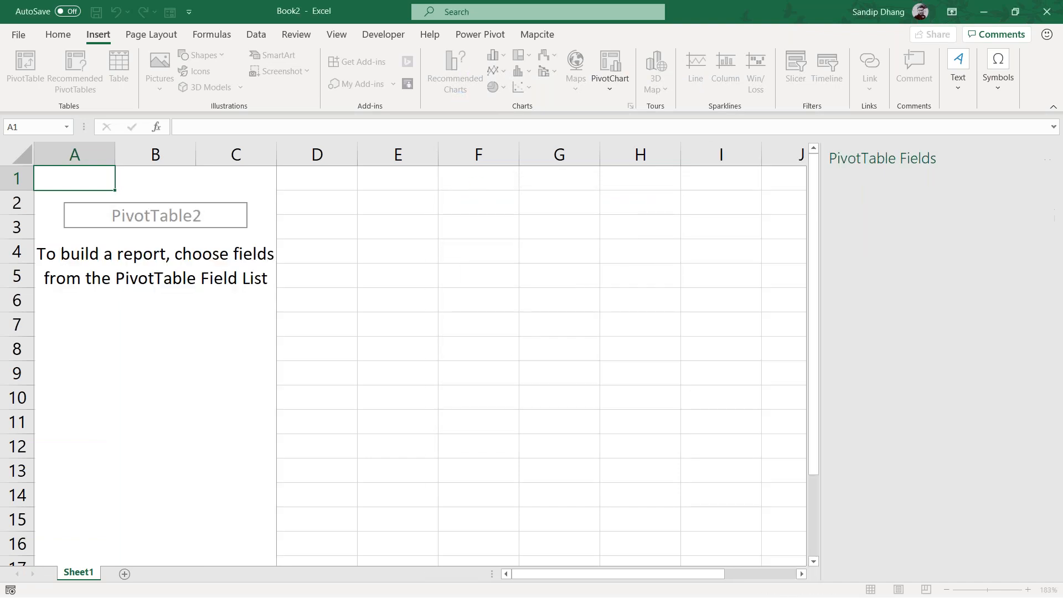
Refresh the new PivotTable and set its query connection to refresh every 1 minute and when opening the file
left_click(460, 83)
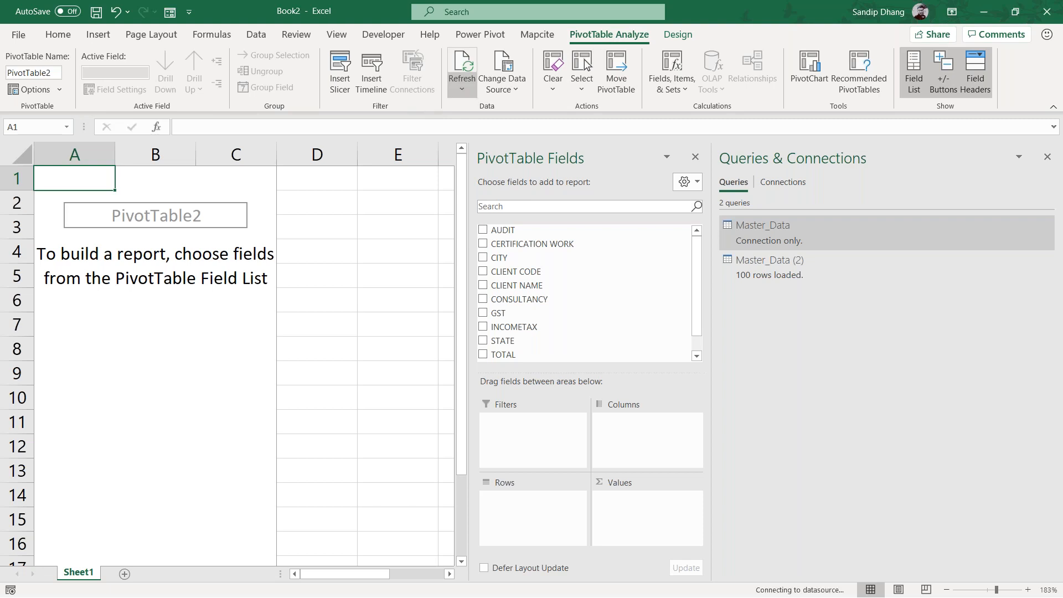
left_click(462, 93)
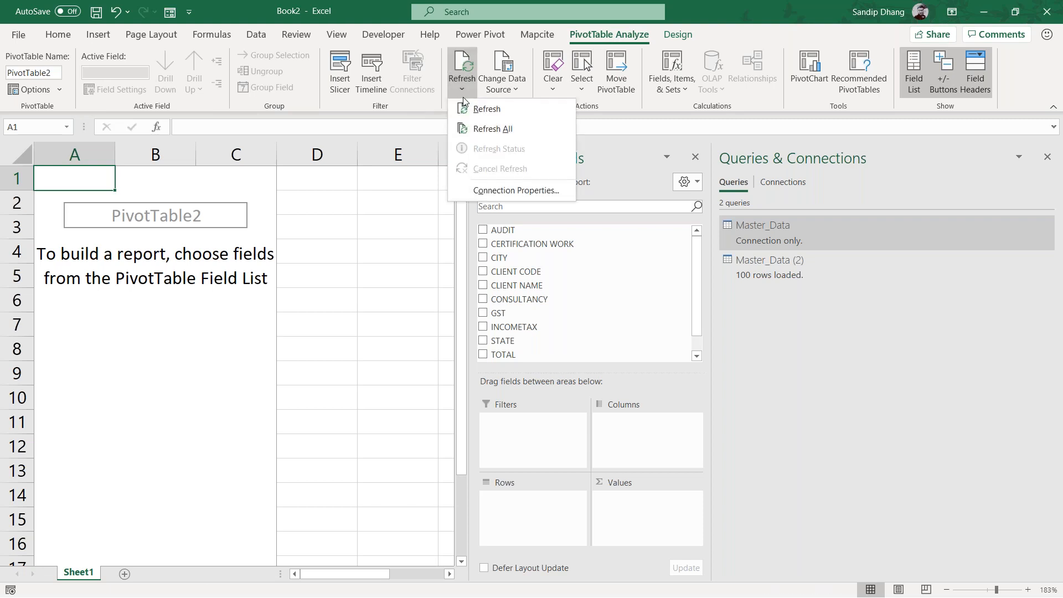
left_click(475, 191)
left_click(468, 266)
double_click(537, 265)
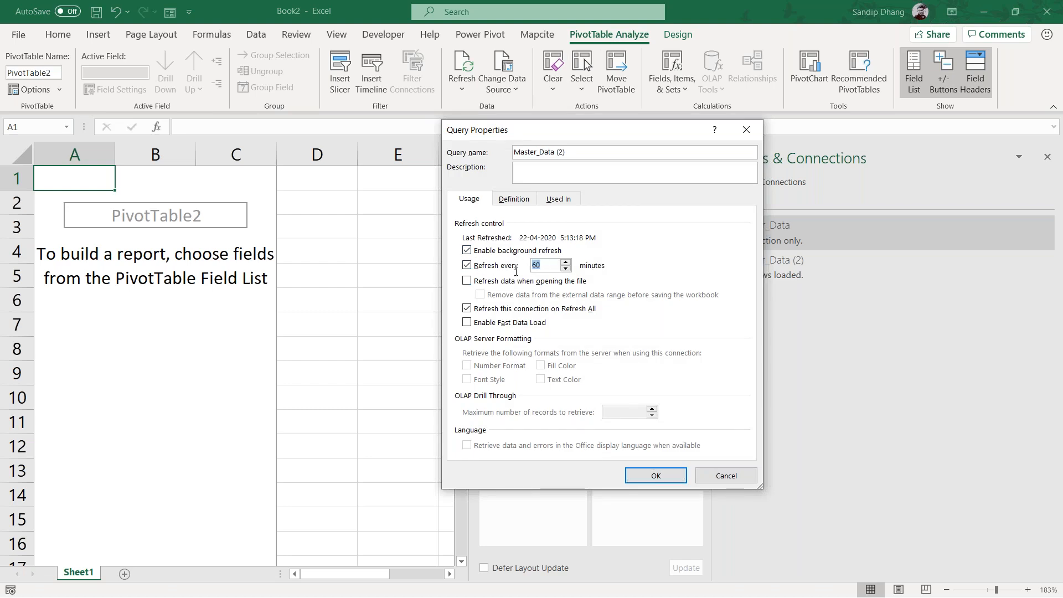
type("1")
left_click(531, 282)
left_click(656, 477)
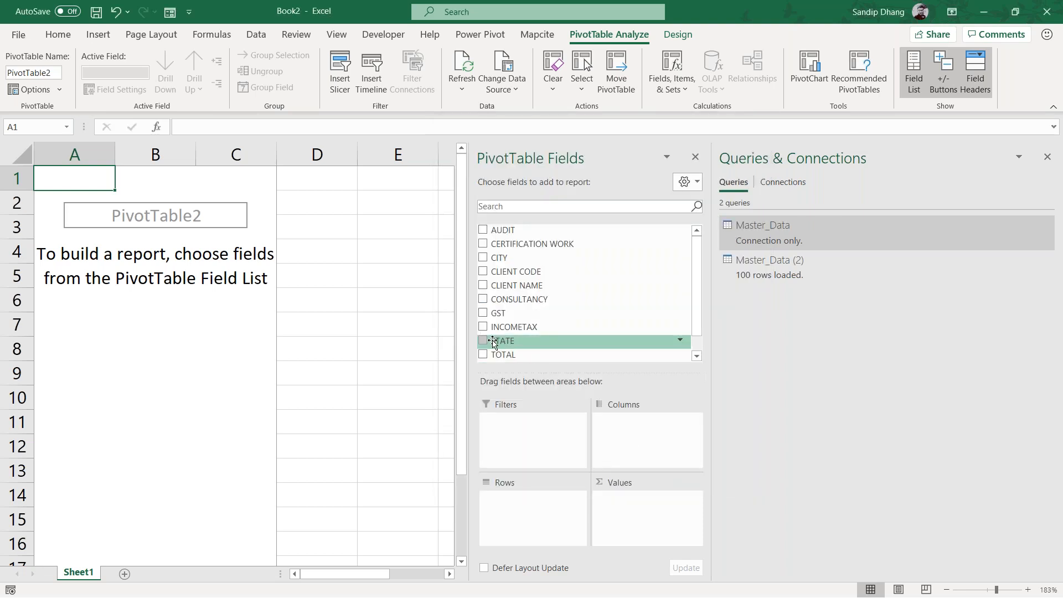
Add STATE to the PivotTable's rows and TOTAL to its values, then select the DELHI total
left_click(483, 342)
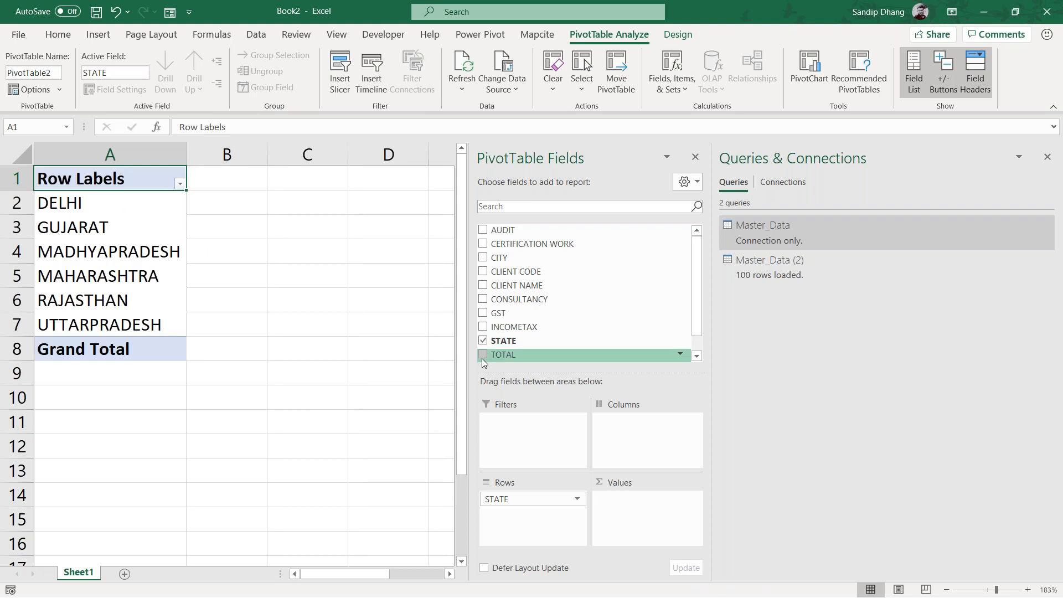
left_click(483, 355)
left_click(387, 316)
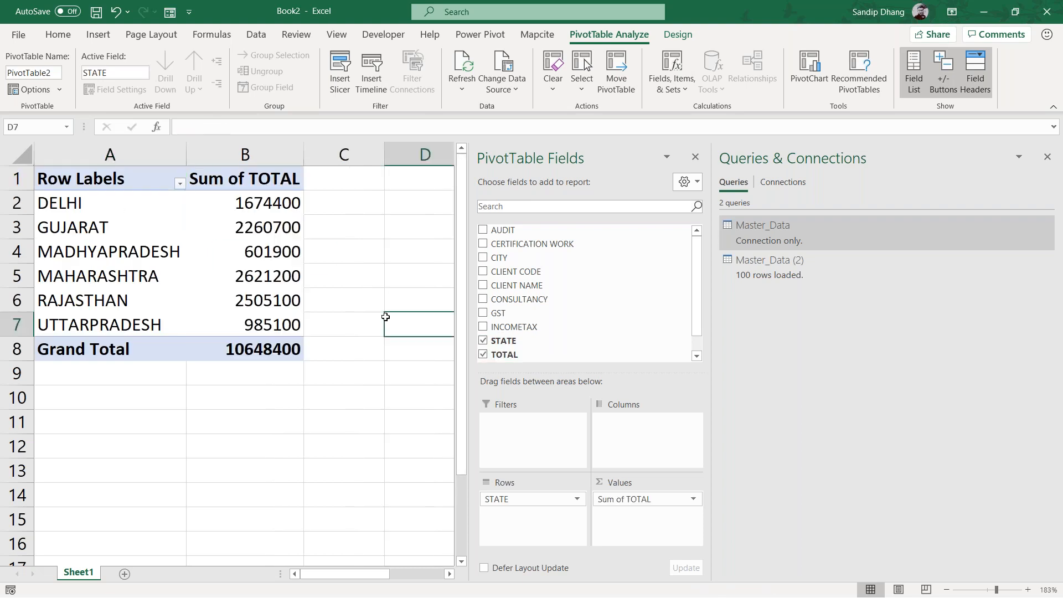
left_click(252, 200)
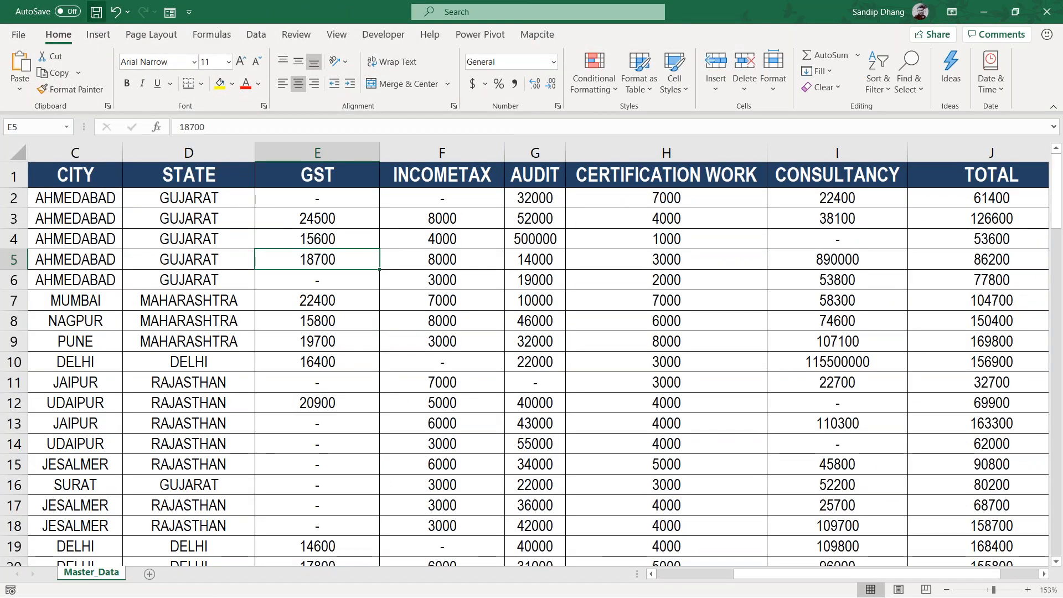
Close the Master_Data source workbook and return to the PivotTable on Sheet1 of Book1
left_click(1047, 11)
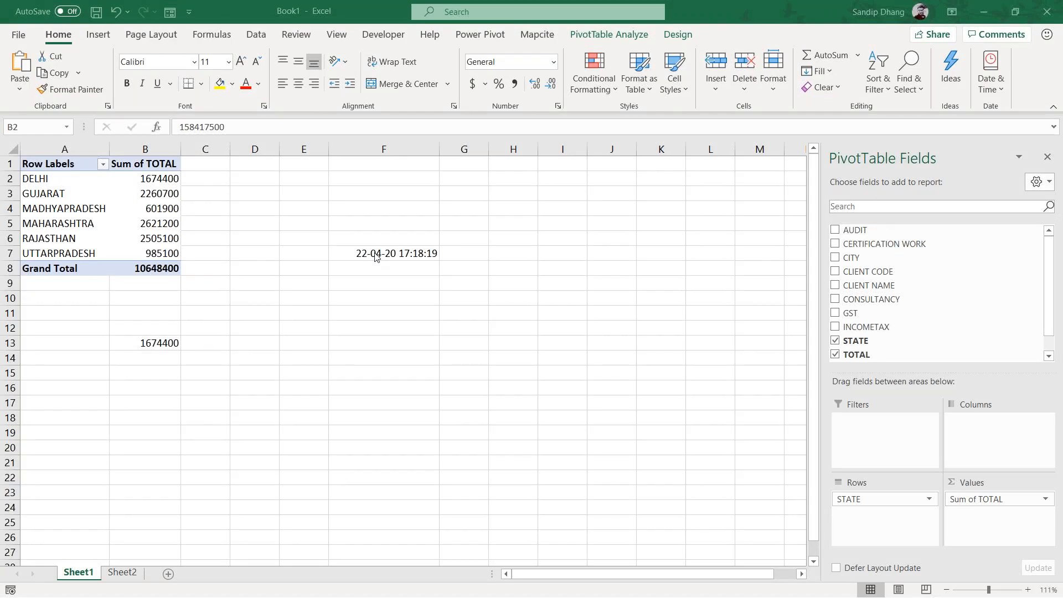
left_click(169, 178)
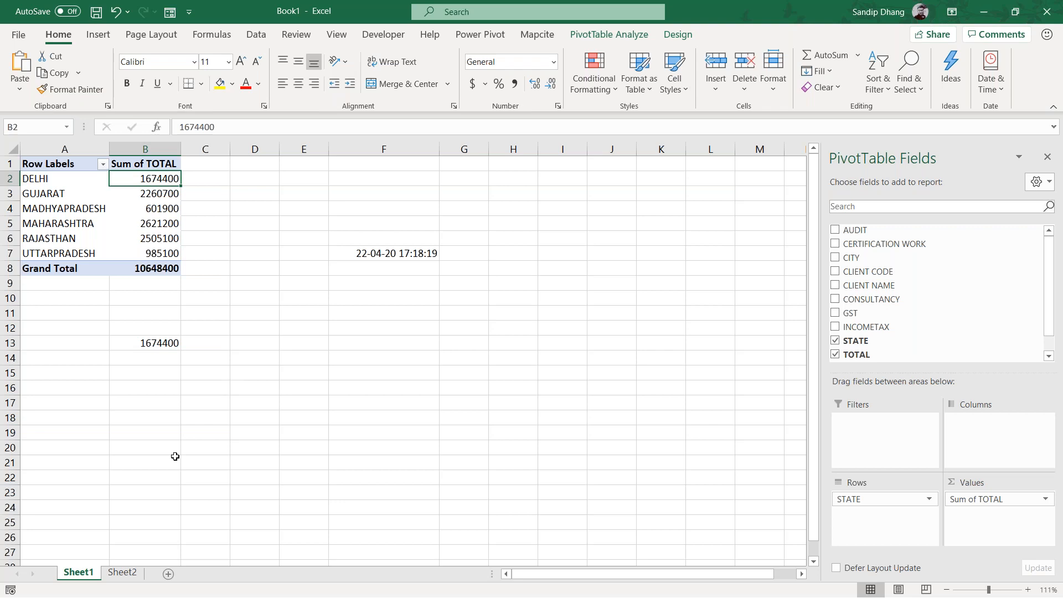
left_click(114, 573)
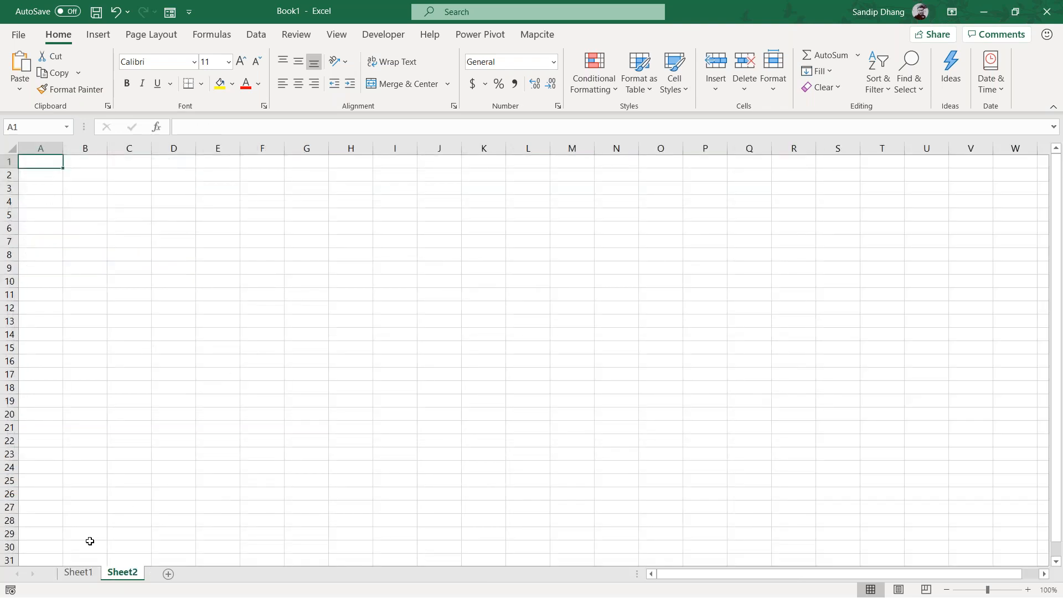
left_click(83, 572)
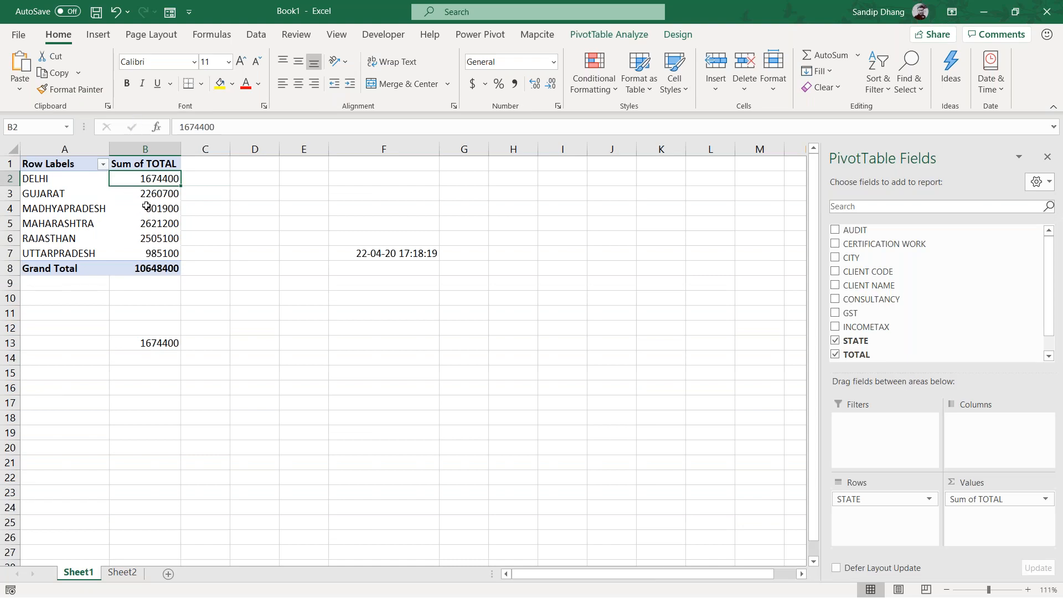
mouse_move(147, 206)
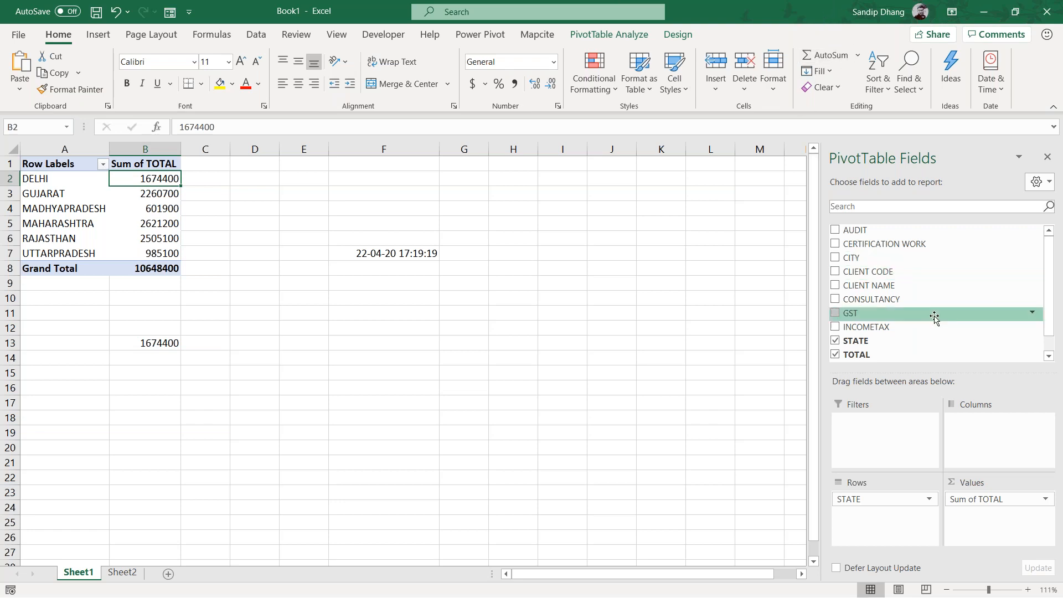
Recalculate the NOW formula in F7 and examine the PivotTable's state totals in A2:B7
left_click(414, 252)
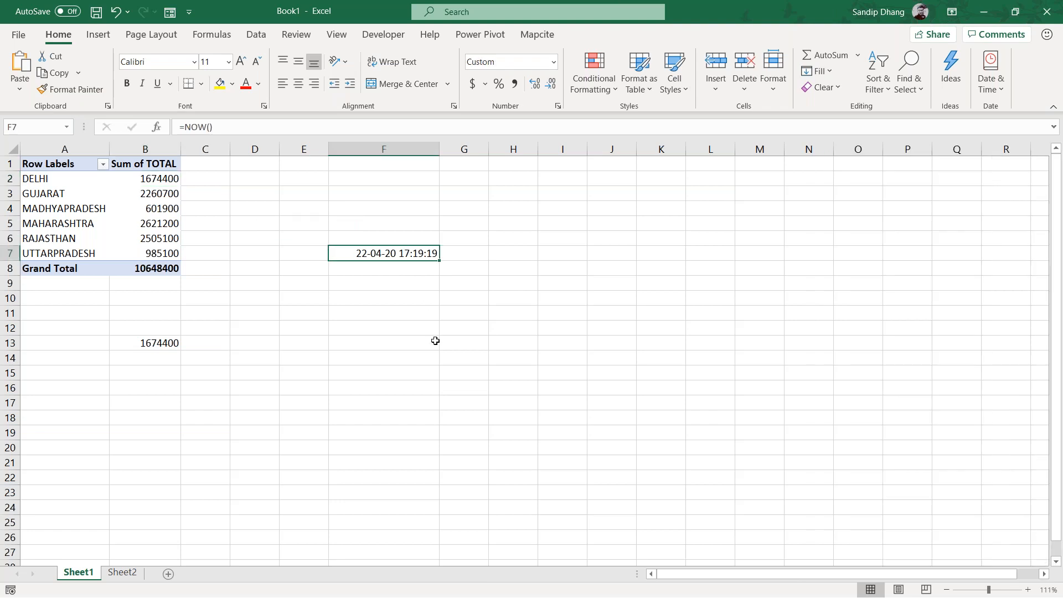
key("F9")
left_click(91, 177)
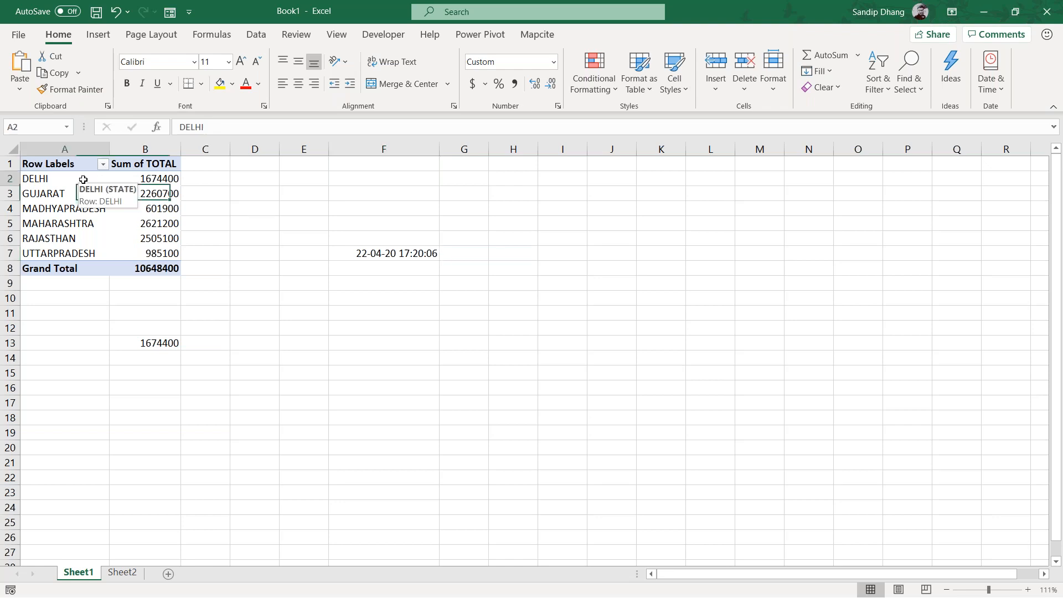
left_click_drag(92, 177, 145, 254)
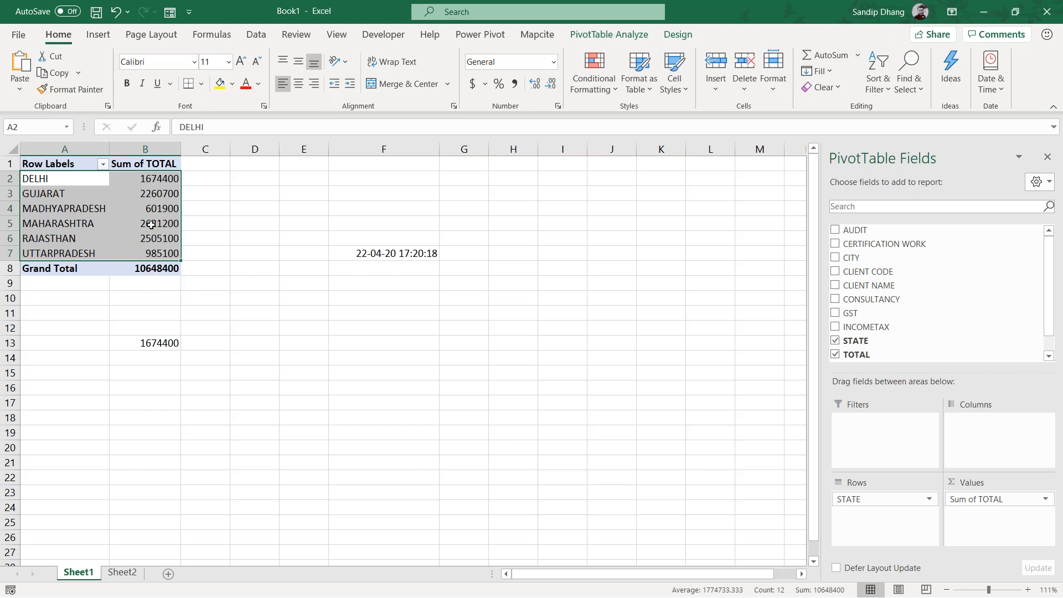
left_click(159, 181)
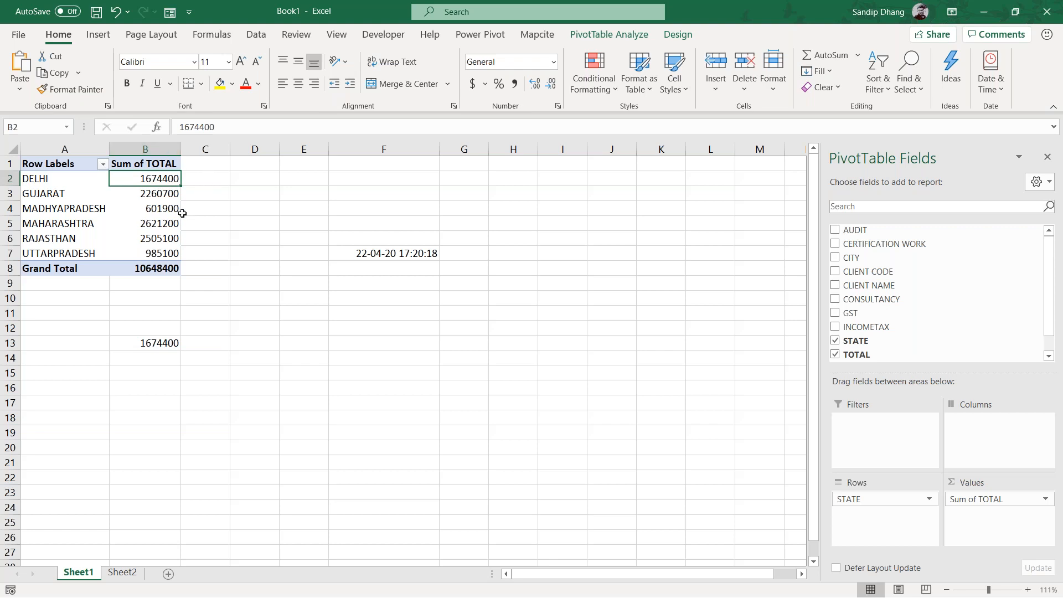
mouse_move(159, 224)
left_click_drag(87, 179, 156, 251)
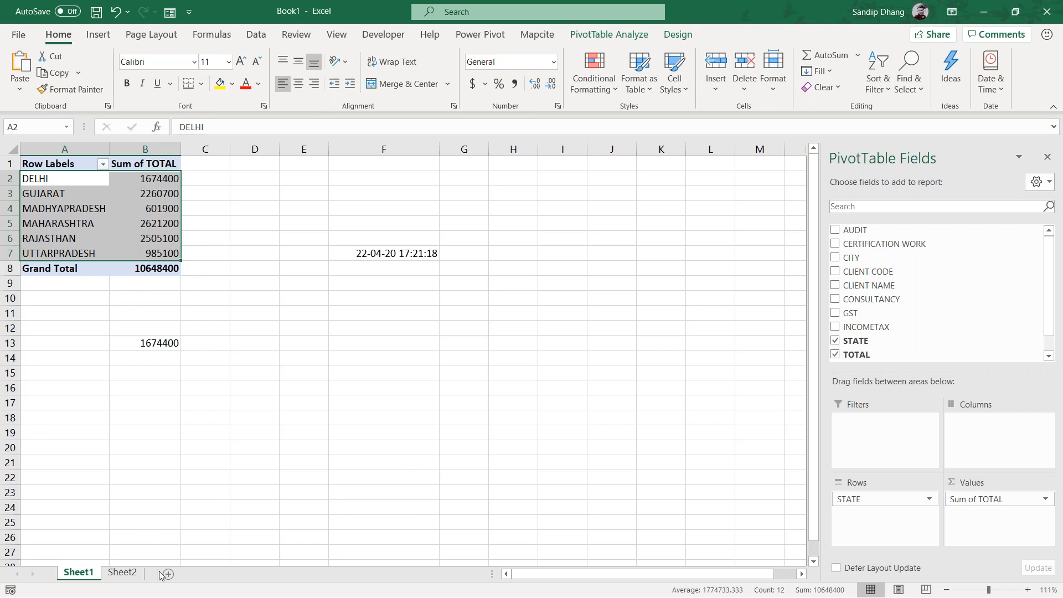
left_click(123, 573)
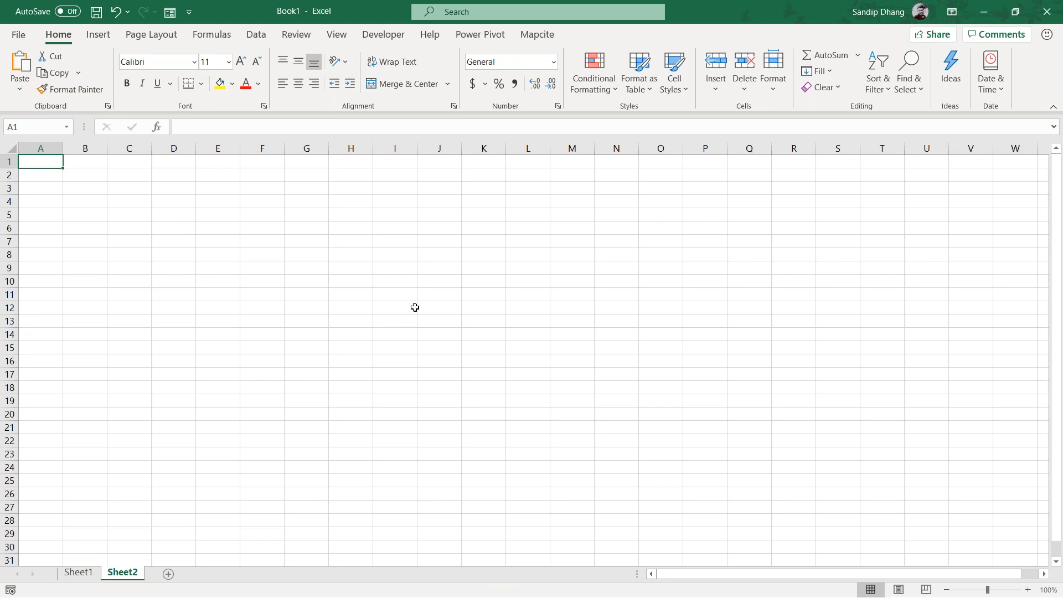
left_click(78, 572, "ctrl")
left_click(78, 572)
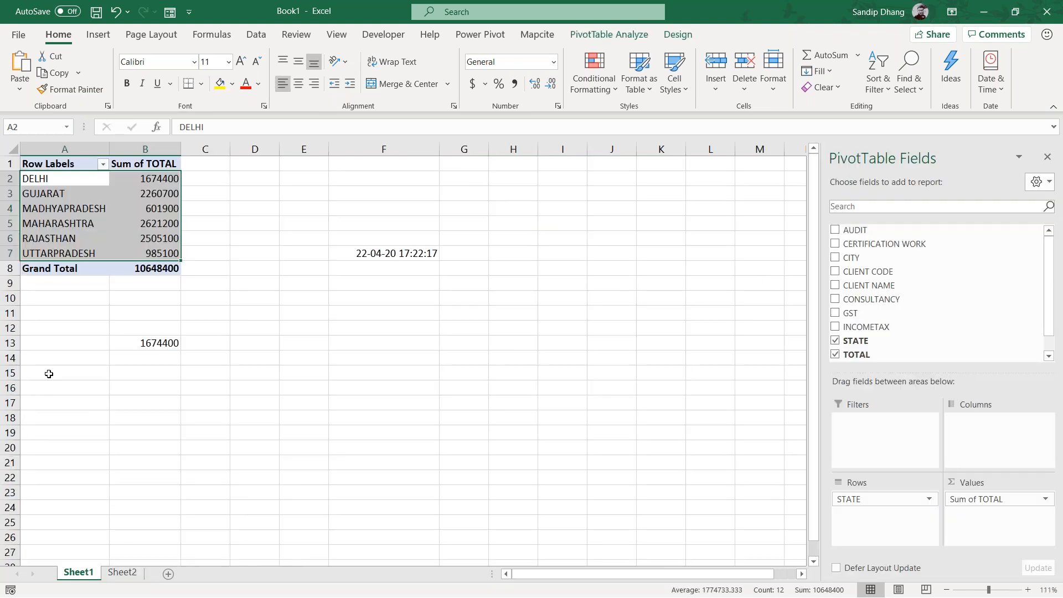
Show Book1's queries and connections on Sheet2 and preview the connection-only Master_Data query
left_click(123, 572)
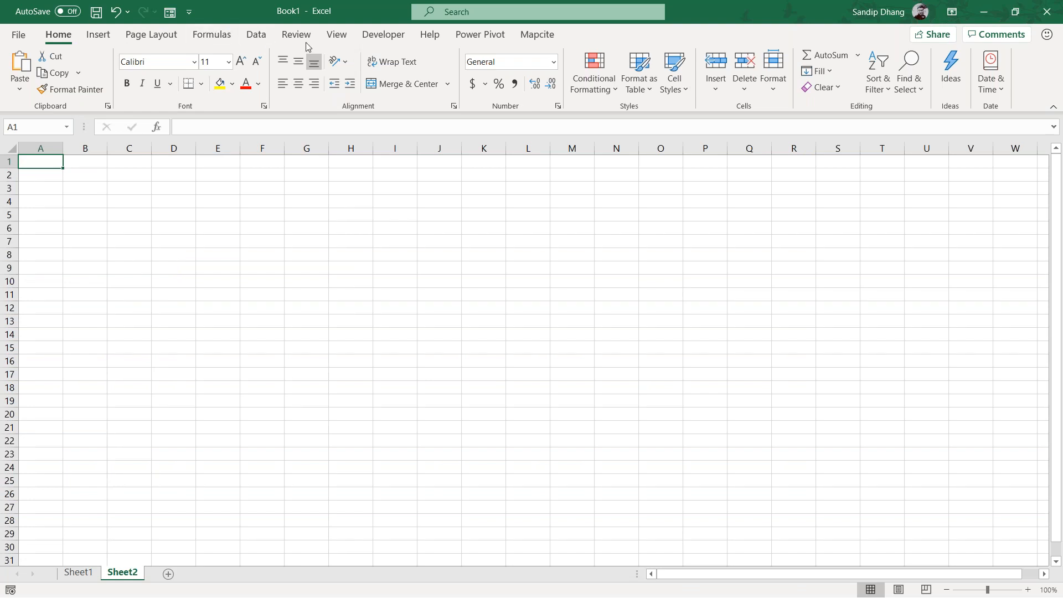
left_click(261, 39)
left_click(177, 51)
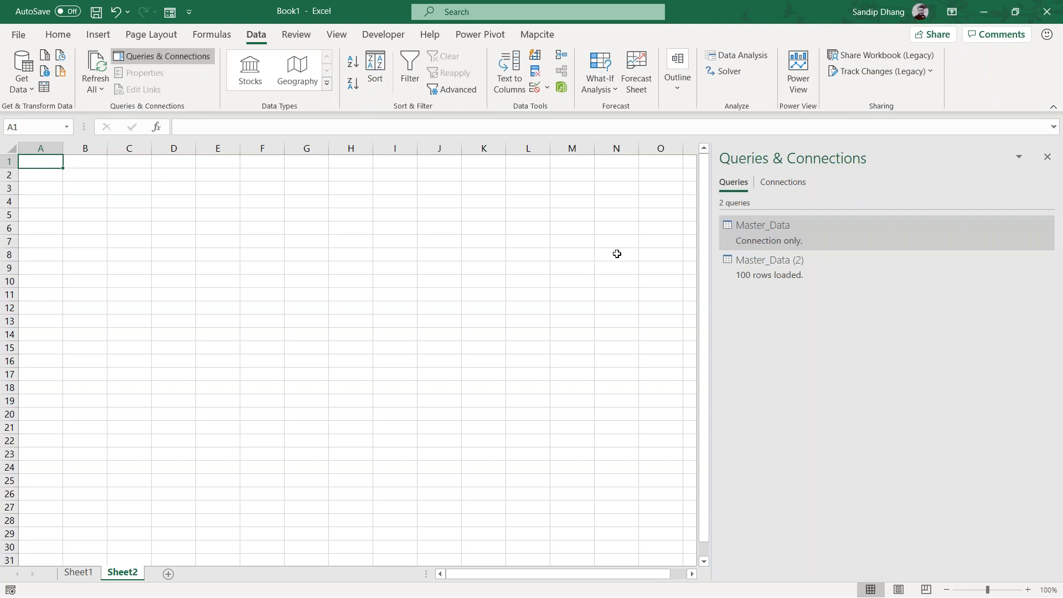
mouse_move(782, 232)
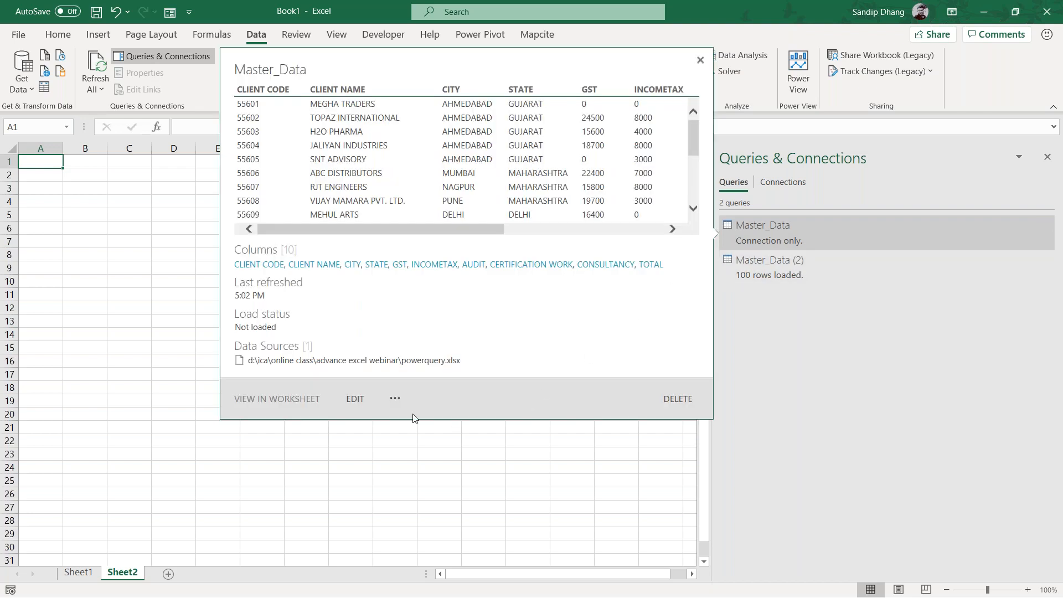
Try to change where Master_Data loads from the Power Query Editor, then close and load the query
left_click(353, 399)
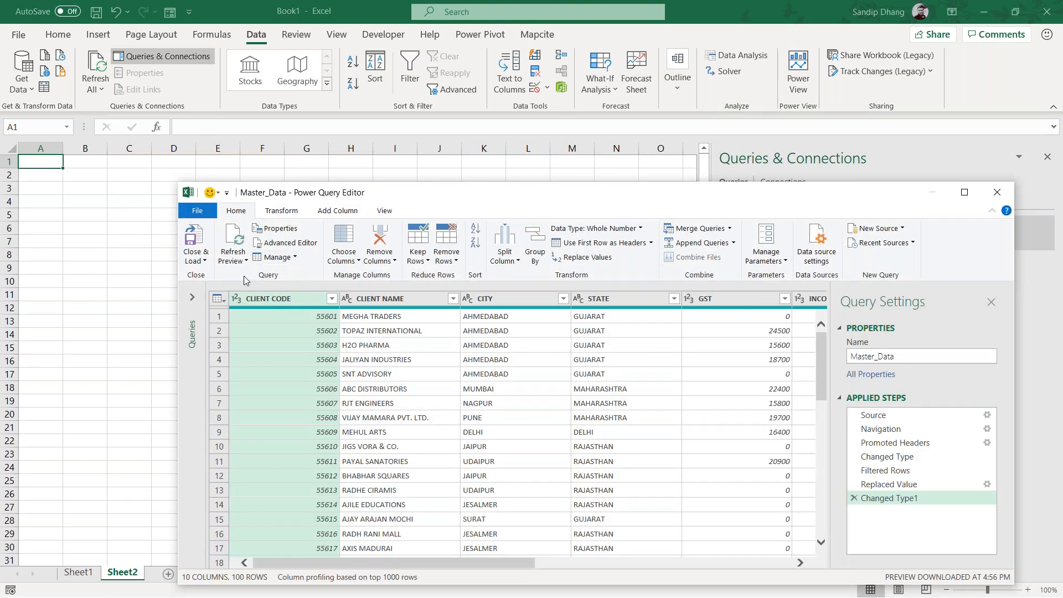
left_click(198, 262)
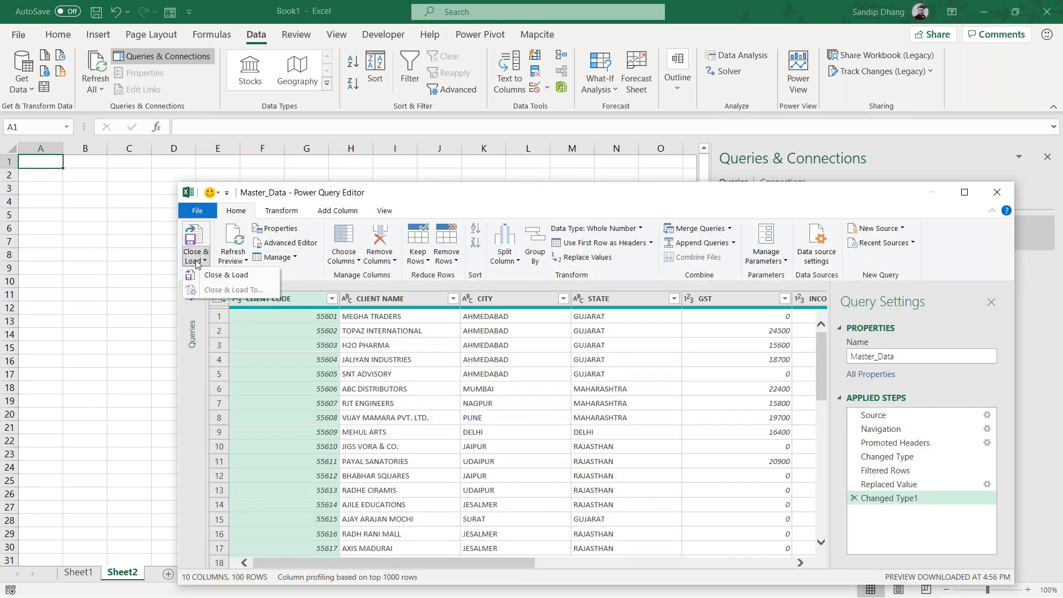
left_click(240, 275)
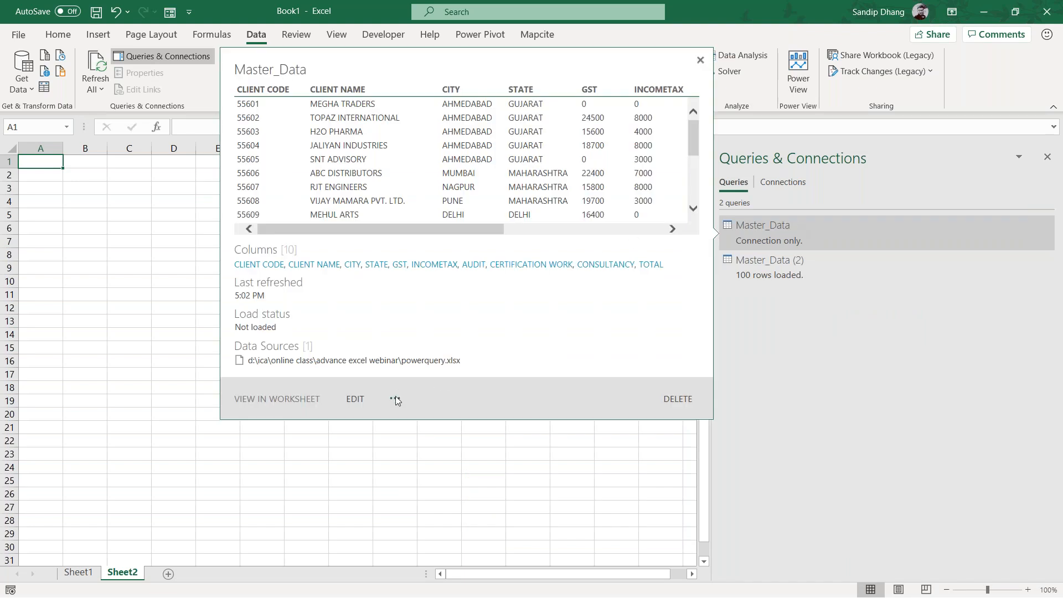
Load the Master_Data query as a table in the existing worksheet Sheet2 at $A$1
left_click(395, 399)
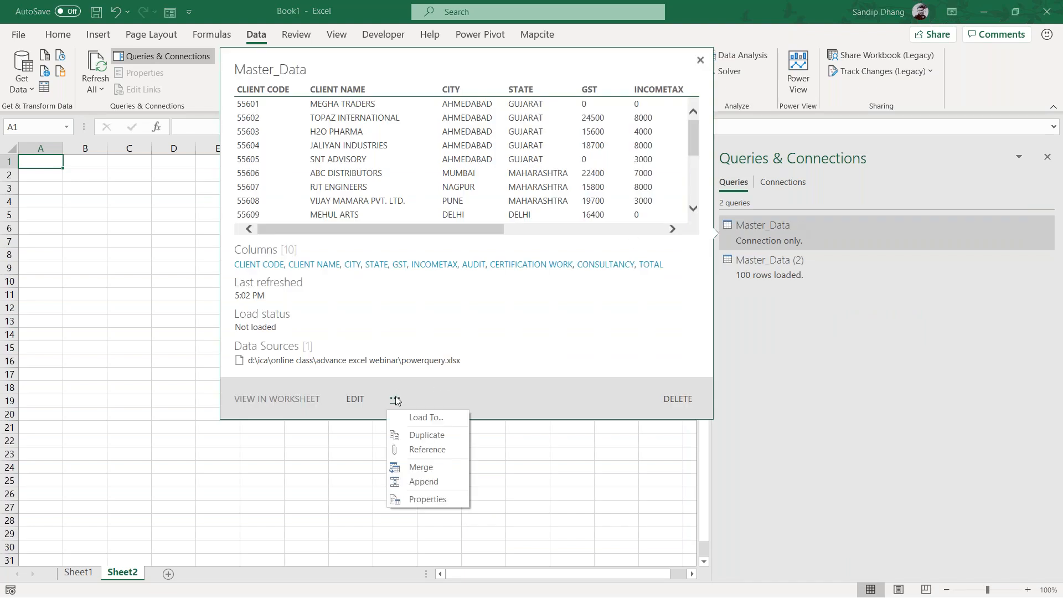
left_click(420, 418)
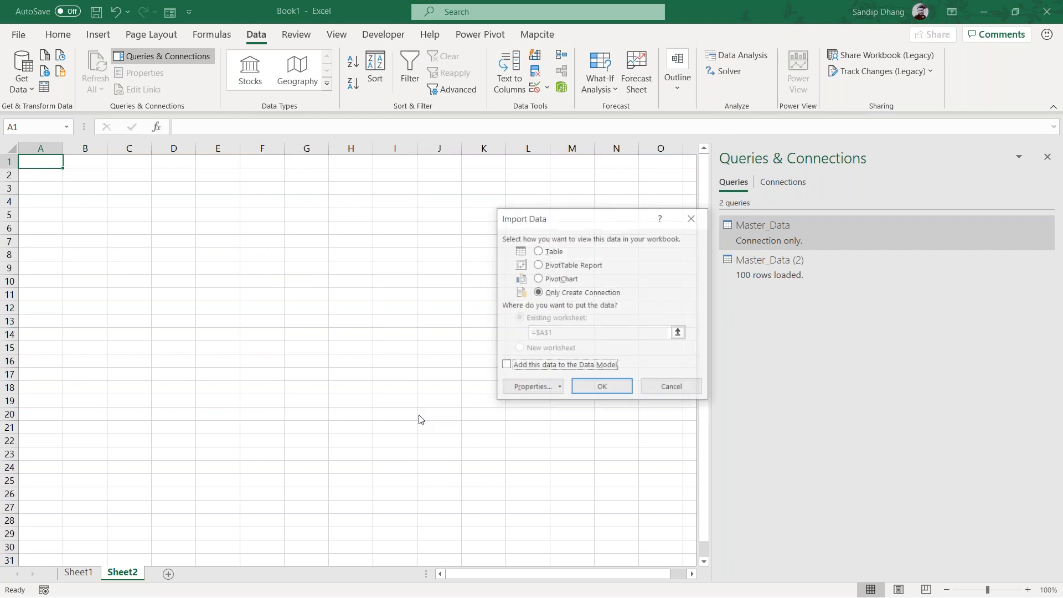
left_click(544, 252)
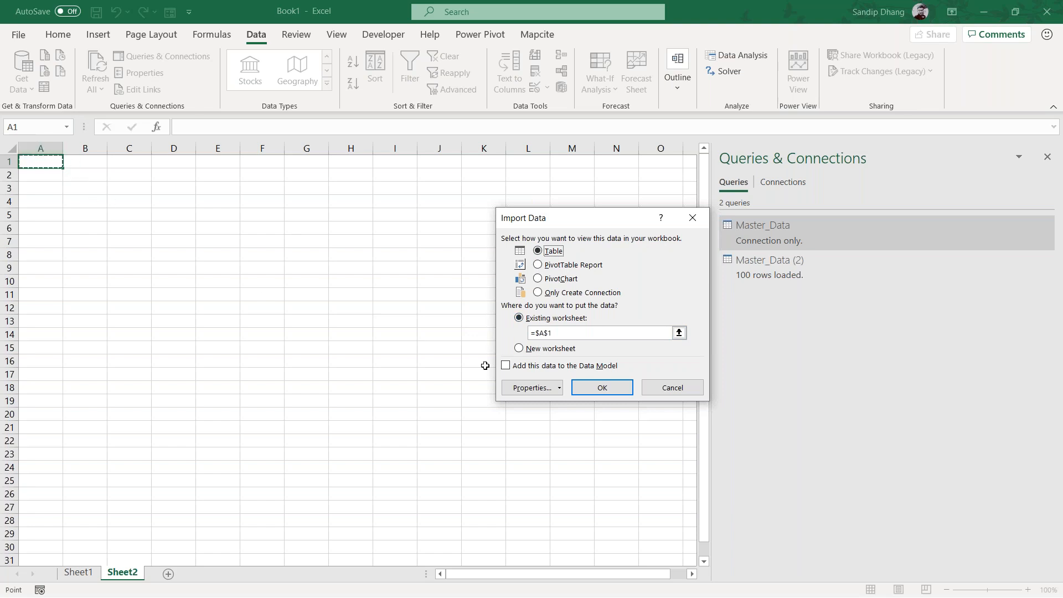
left_click(609, 389)
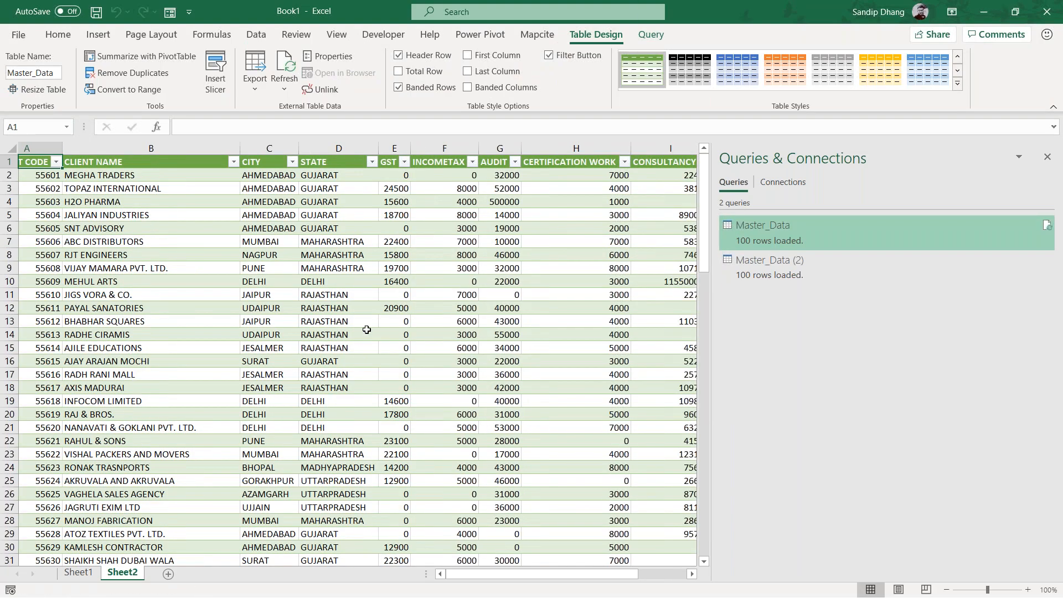
scroll(367, 330, "down", 6)
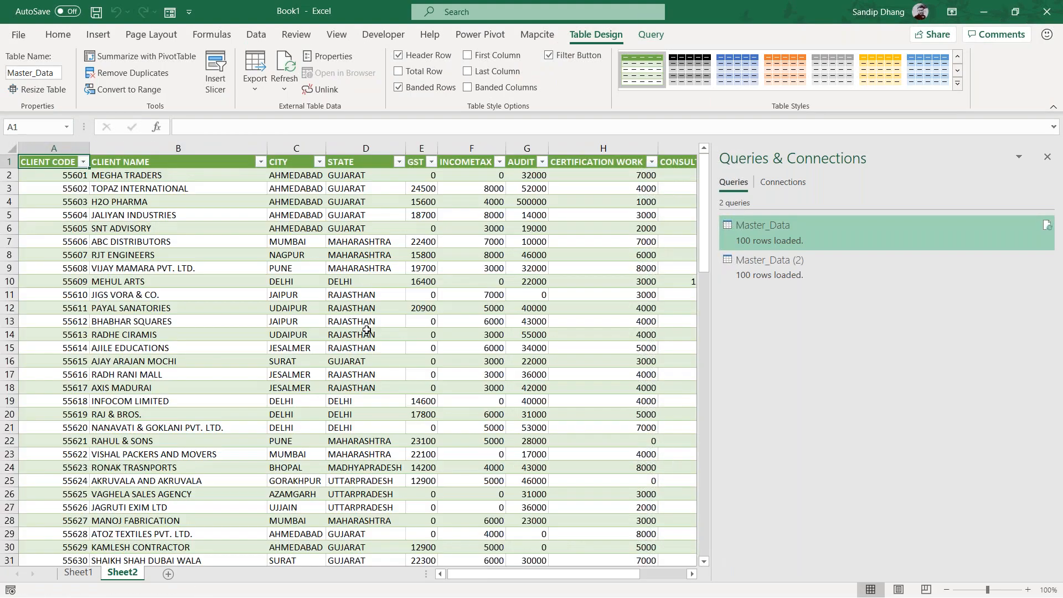
scroll(367, 330, "up", 6)
Select the whole Master_Data table on Sheet2 and open it in 3D Maps
left_click(351, 249)
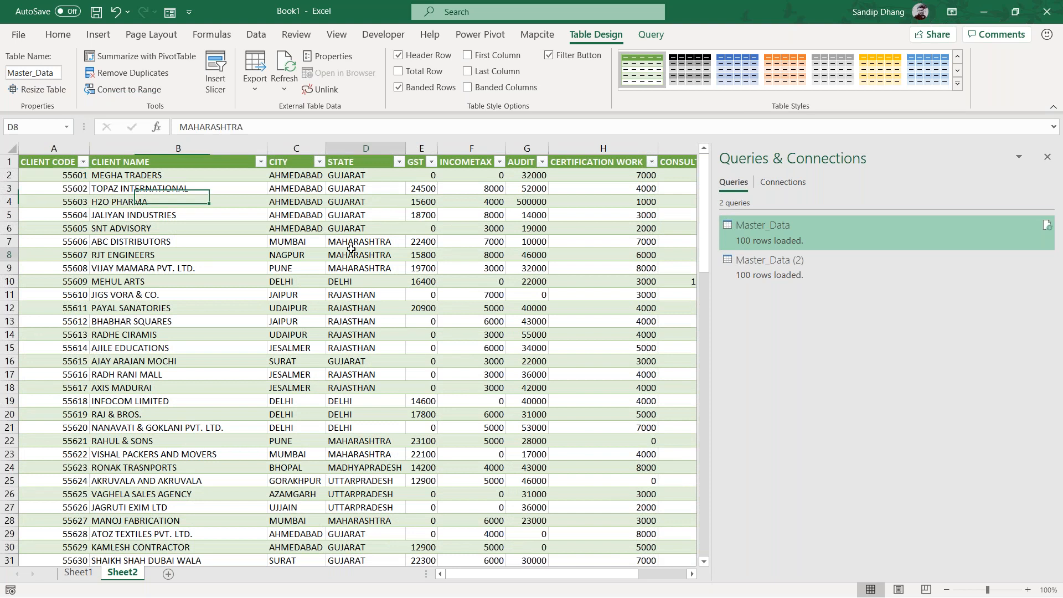
key("ctrl+a")
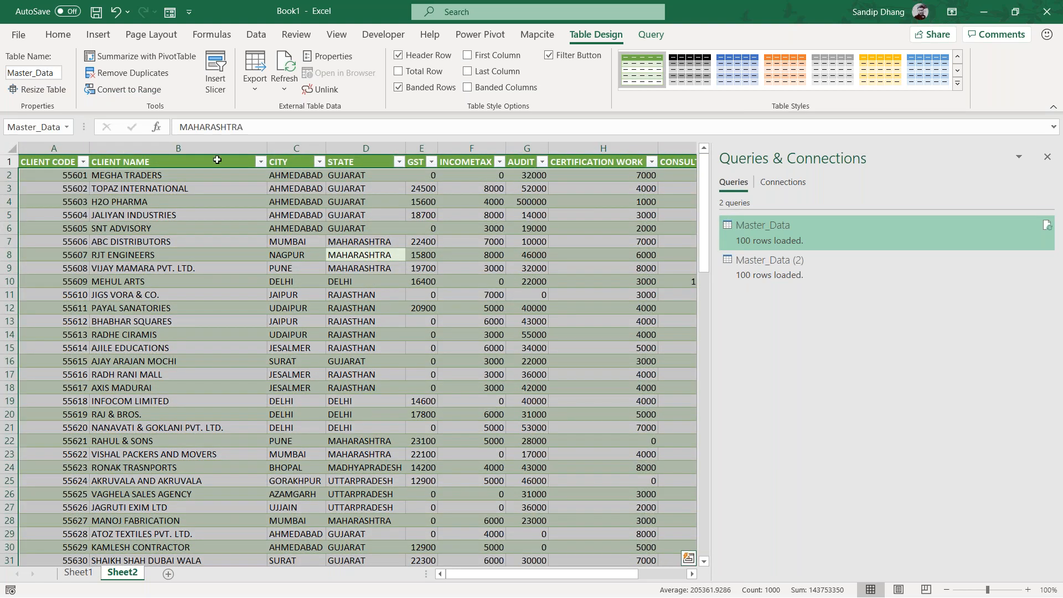
left_click(100, 41)
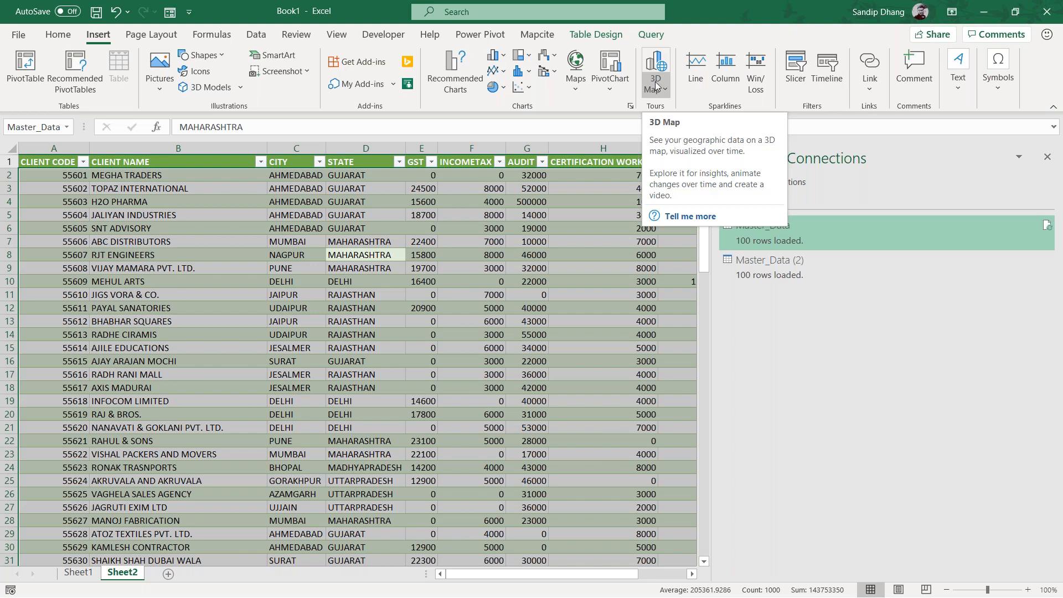
left_click(657, 85)
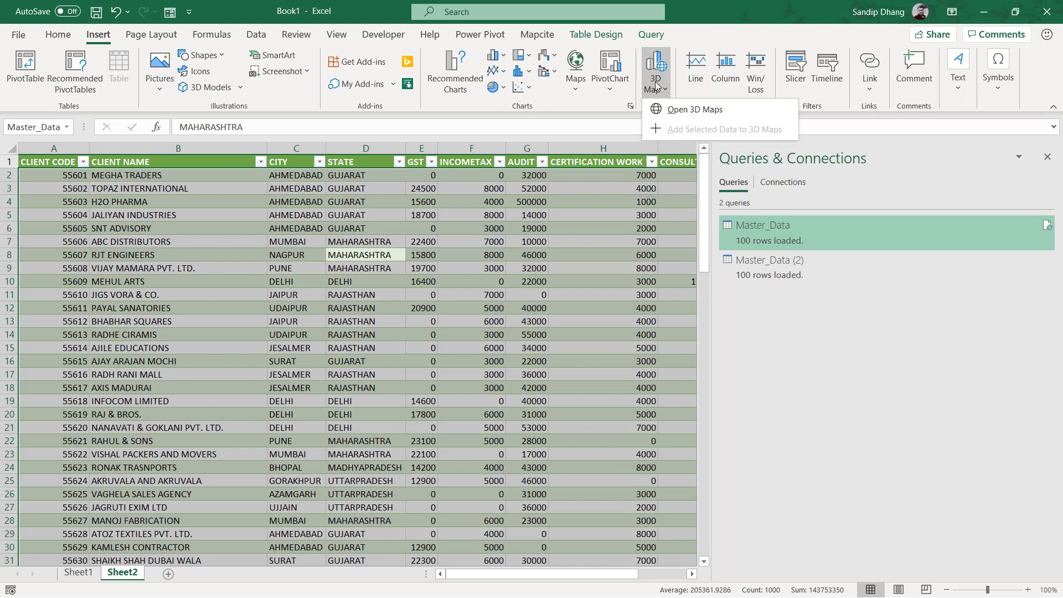
left_click(690, 110)
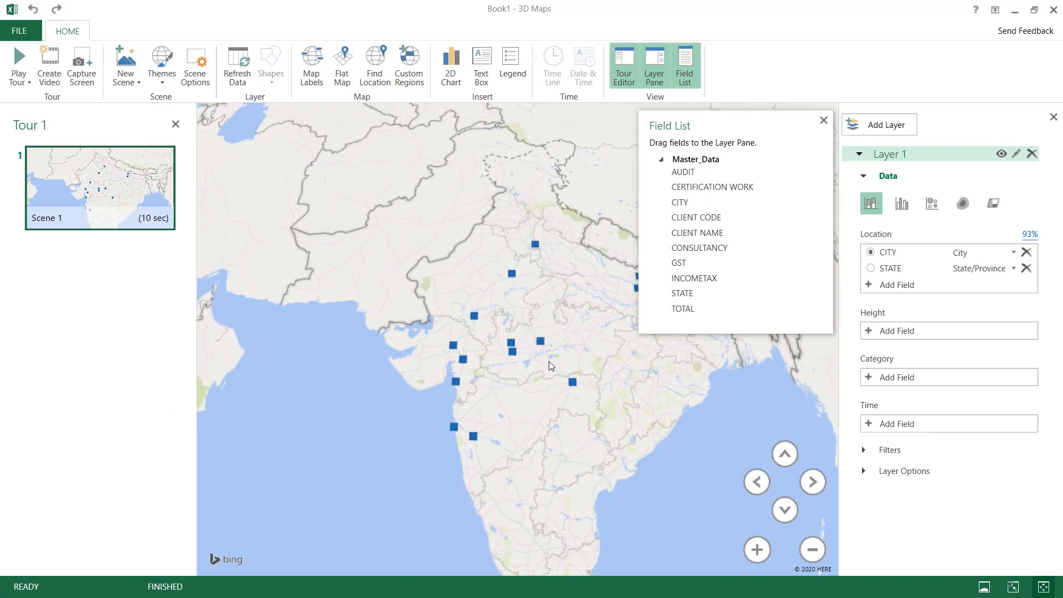
Examine the city points plotted on the 3D globe, at world scale and close up over India
scroll(549, 362, "down", 5)
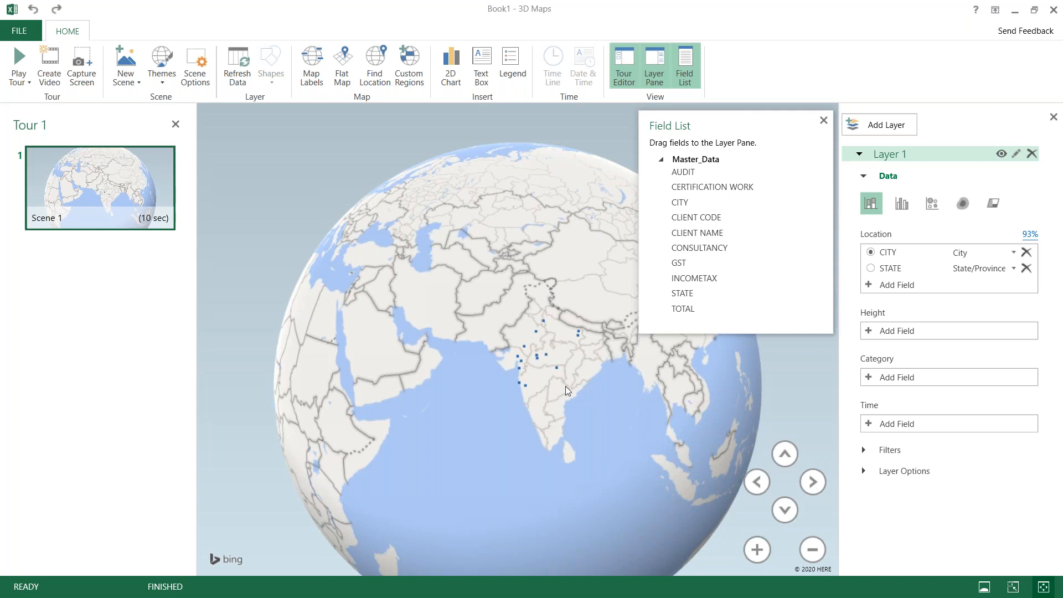
left_click_drag(564, 386, 535, 383)
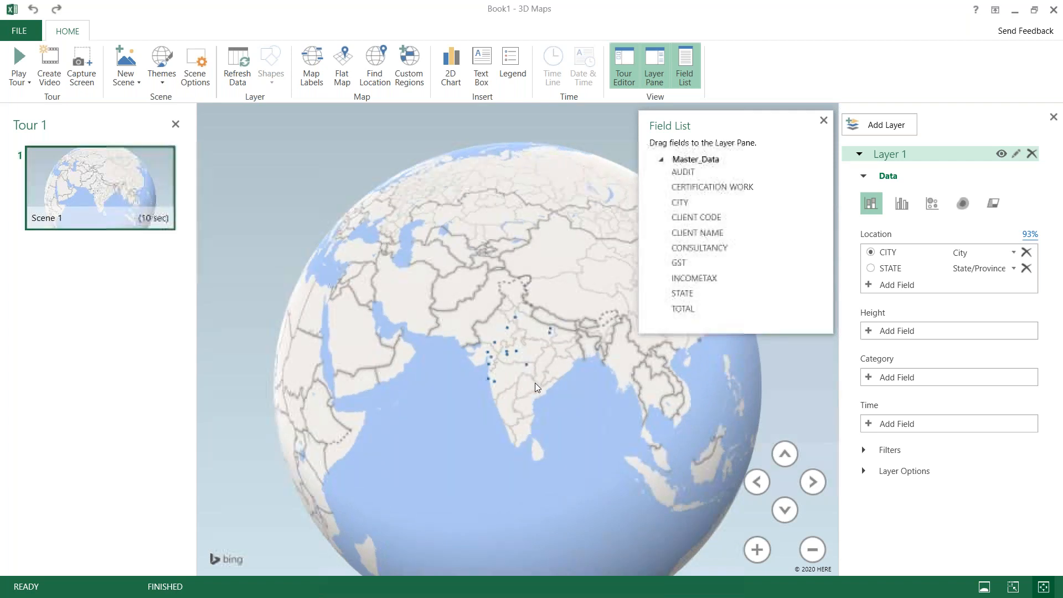
scroll(535, 383, "up", 5)
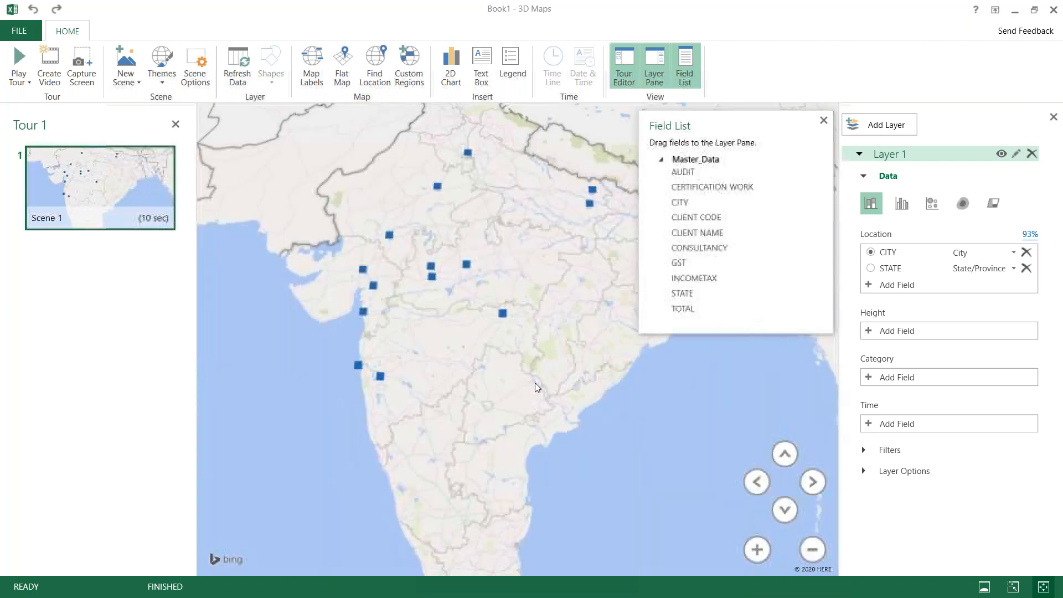
scroll(523, 344, "up", 10)
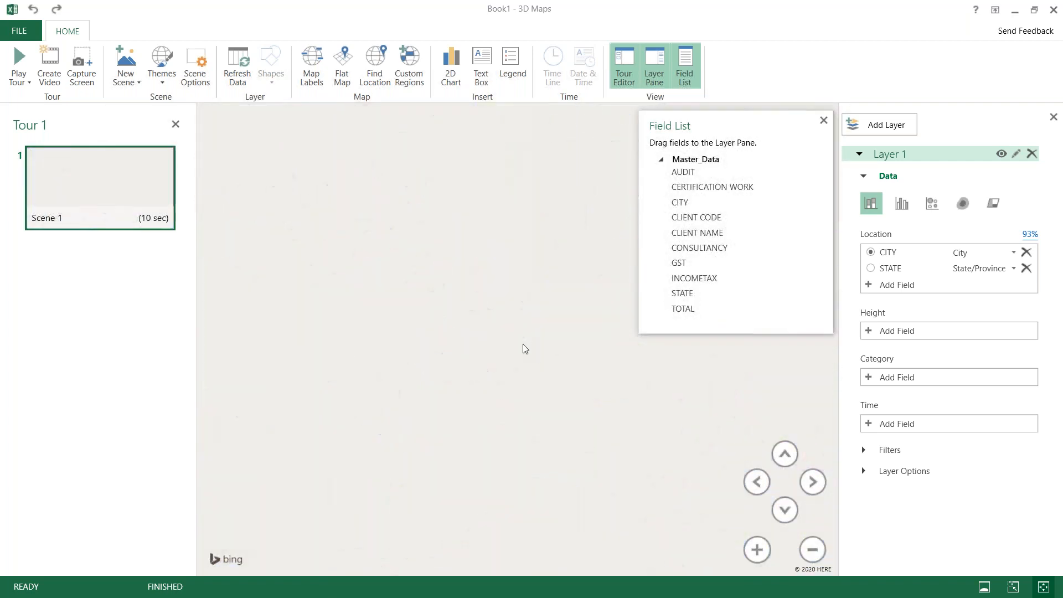
Switch Layer 1's location from CITY to STATE on the India map and open the field choices for its height
scroll(452, 321, "down", 5)
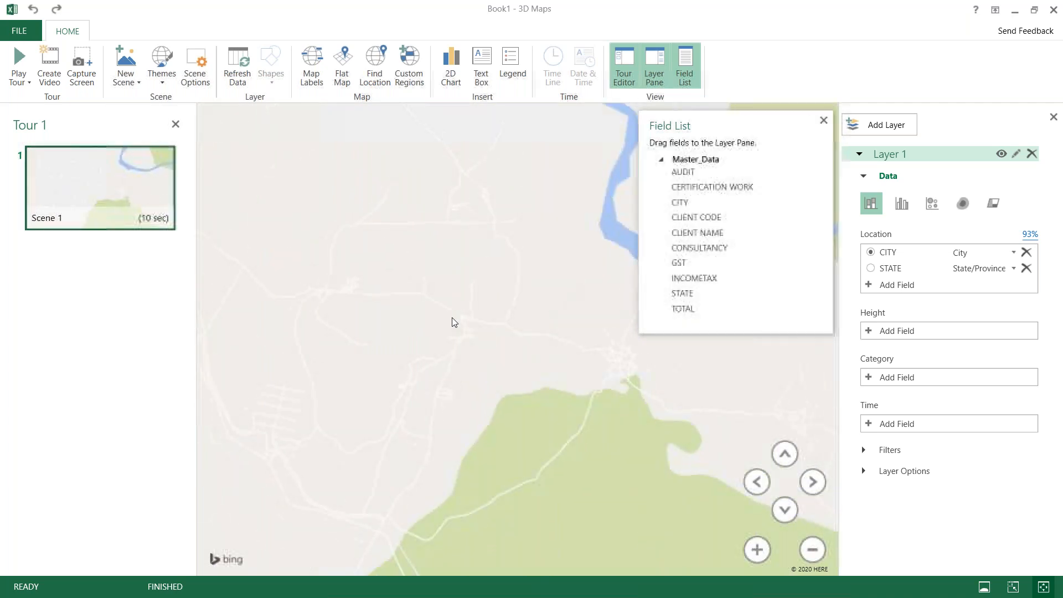
scroll(451, 317, "down", 5)
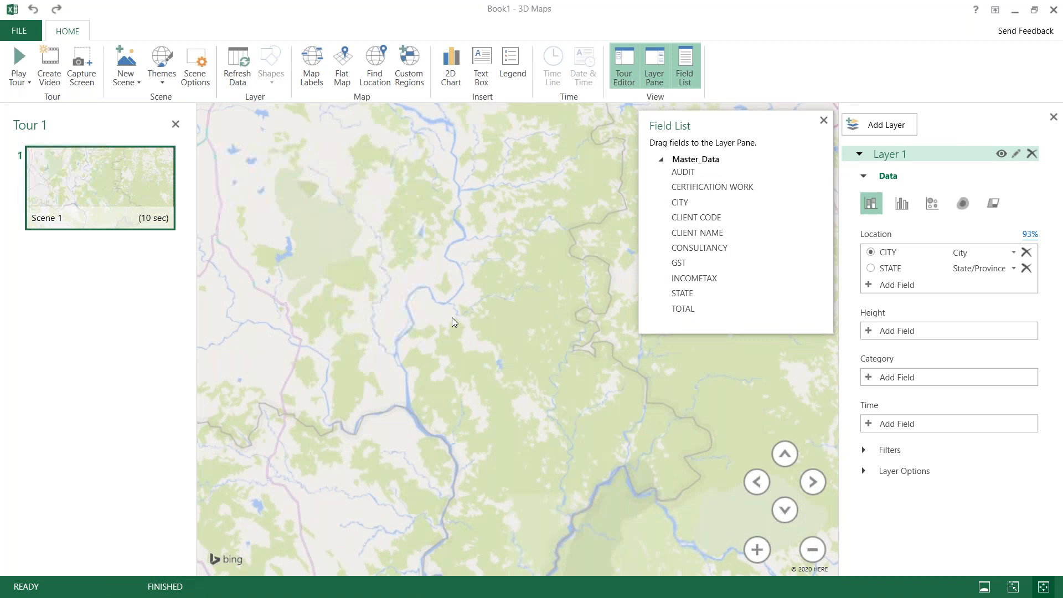
scroll(452, 318, "down", 5)
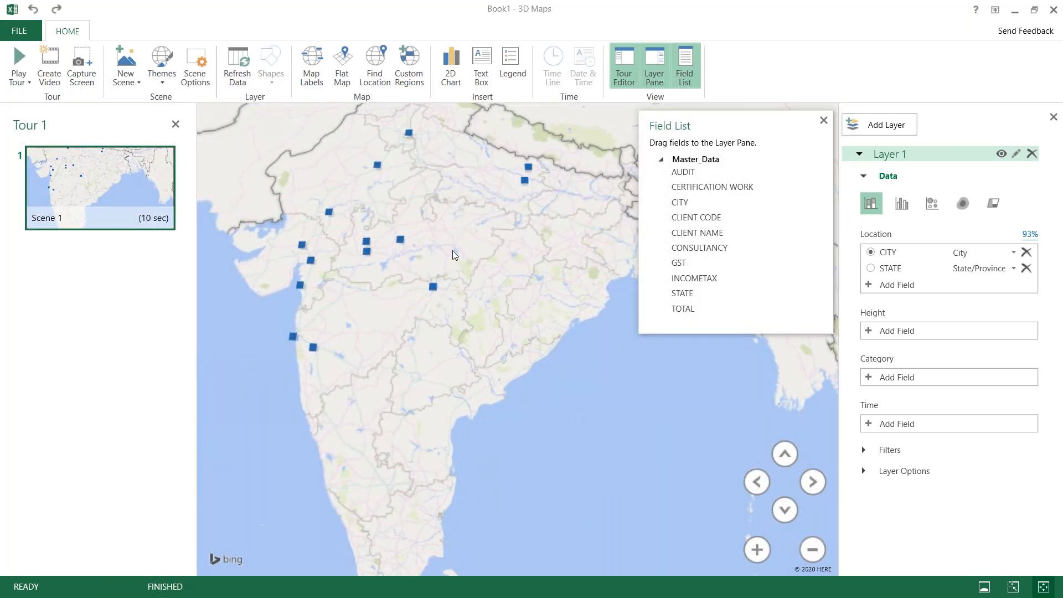
left_click_drag(453, 250, 461, 278)
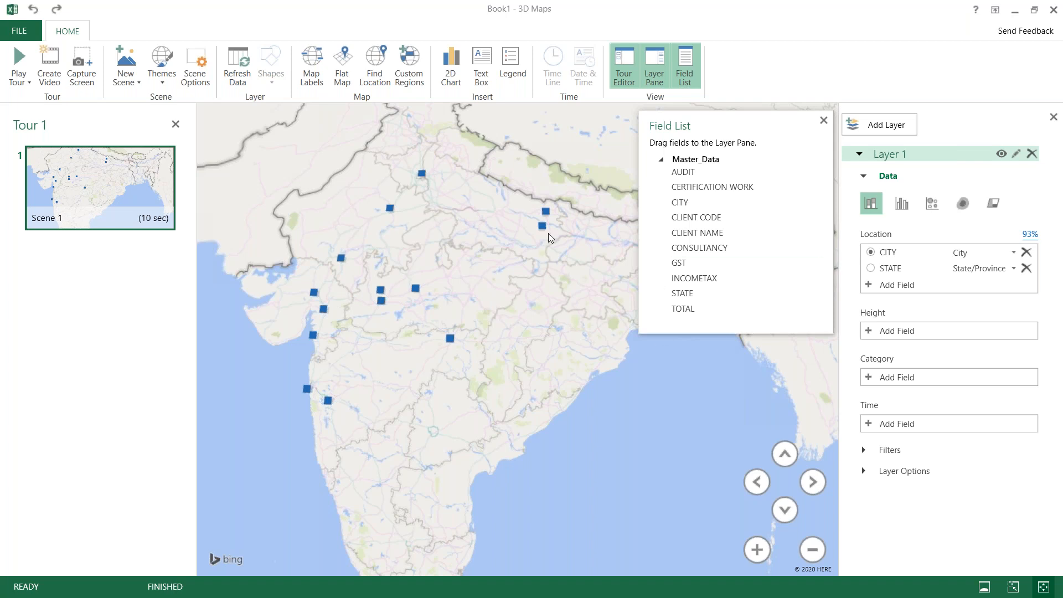
left_click(876, 273)
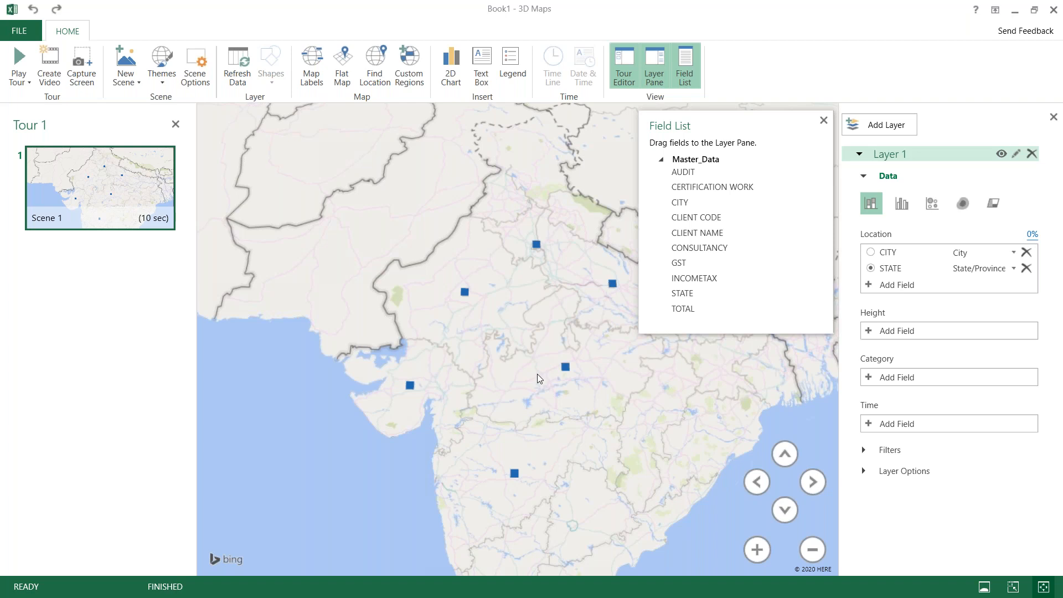
scroll(540, 378, "down", 5)
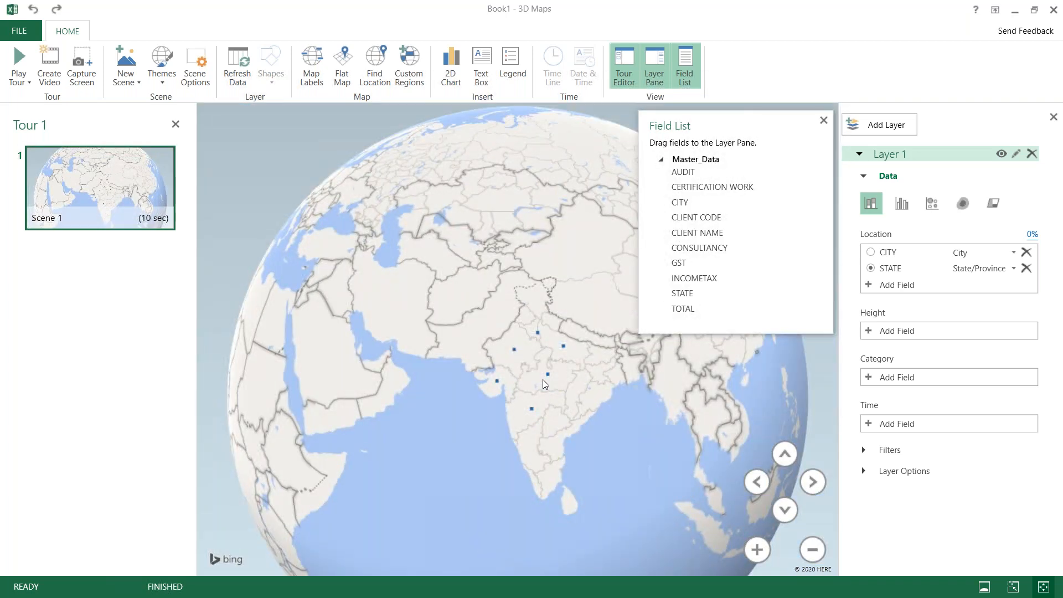
left_click(873, 331)
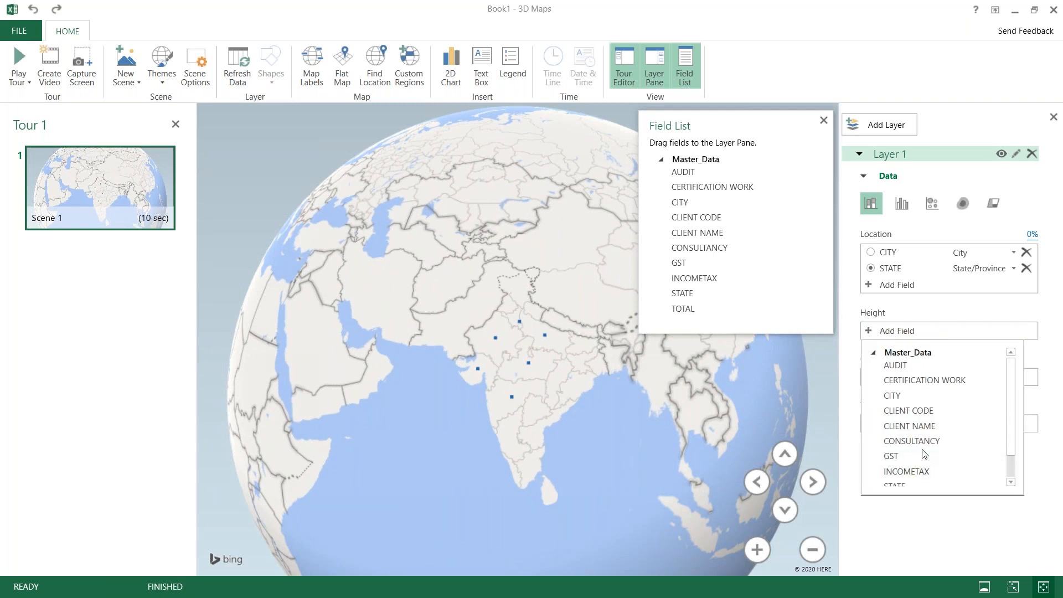
scroll(924, 454, "down", 1)
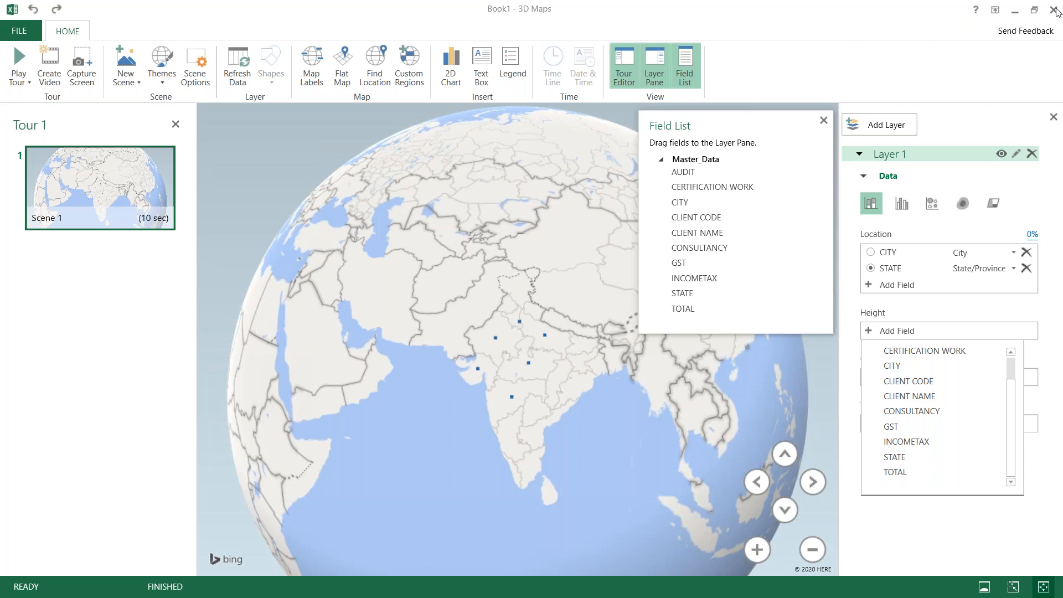
Close 3D Maps and delete the saved Tour 1 from the workbook
left_click(1056, 12)
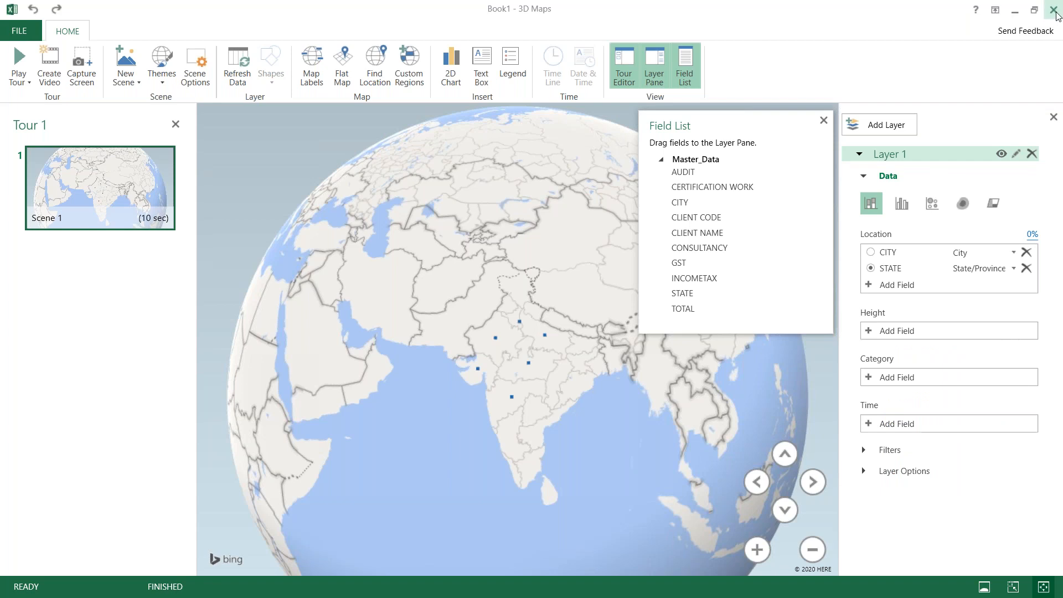
left_click(1054, 10)
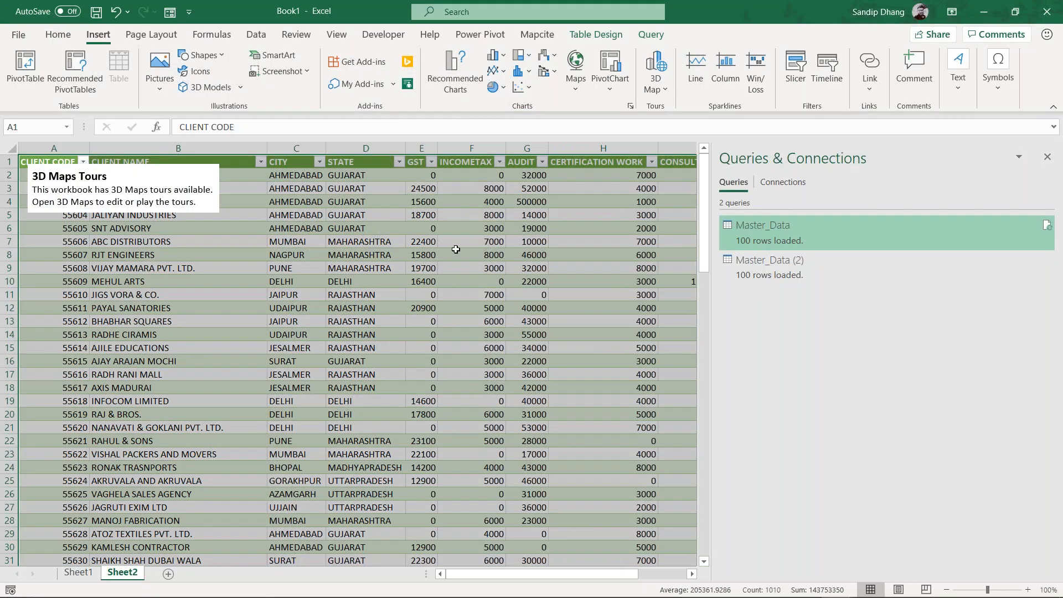
left_click(657, 80)
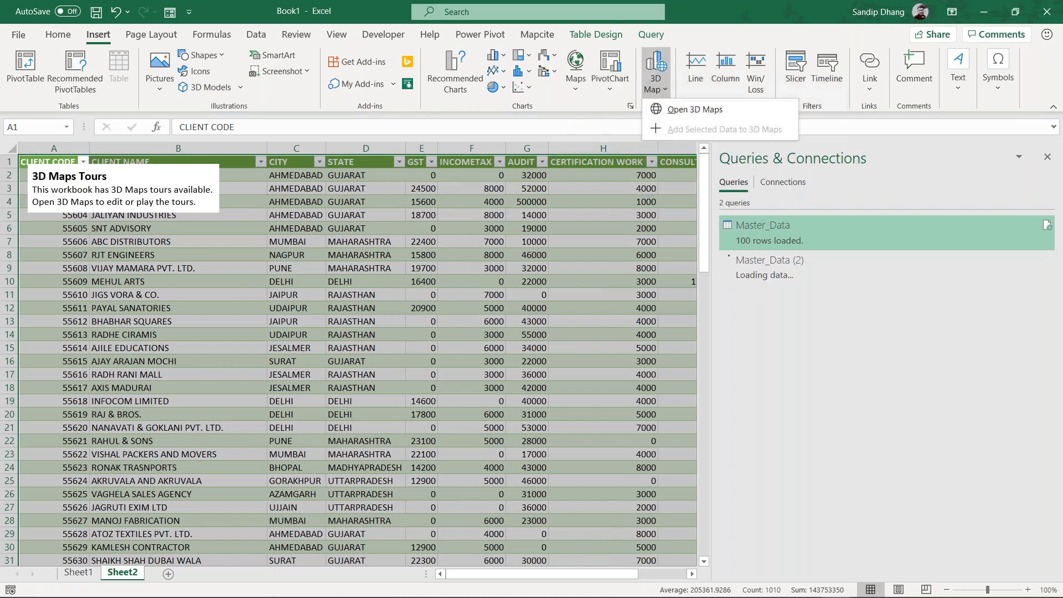
left_click(695, 109)
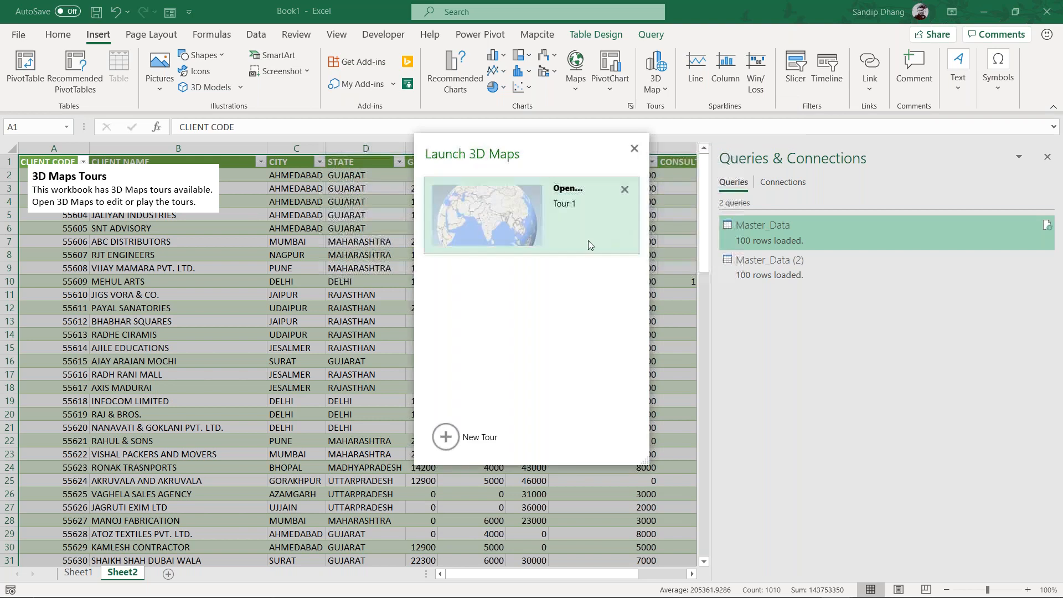
left_click(528, 212)
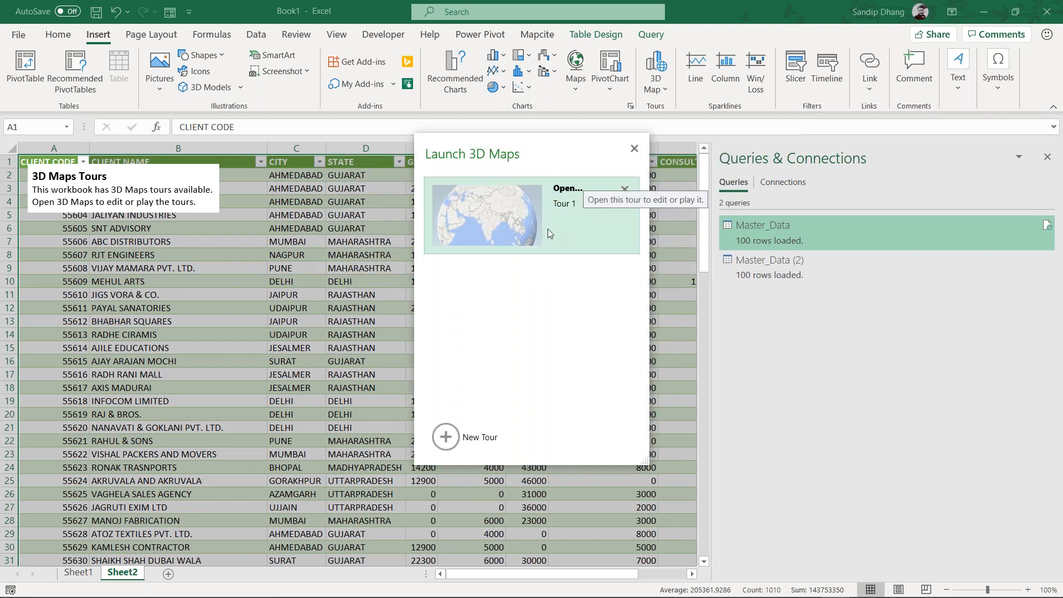
left_click(625, 189)
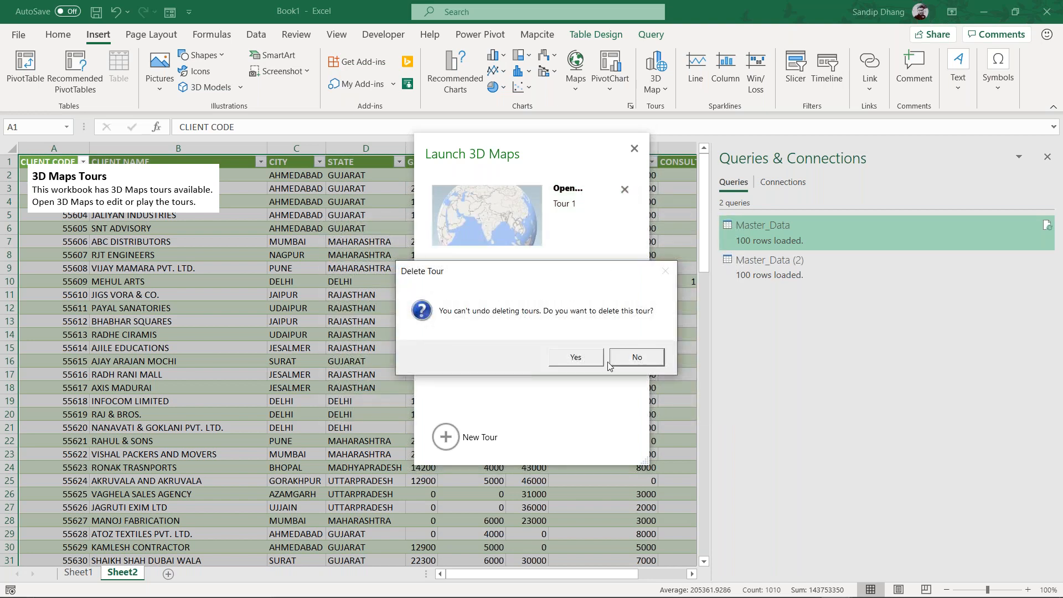
left_click(591, 360)
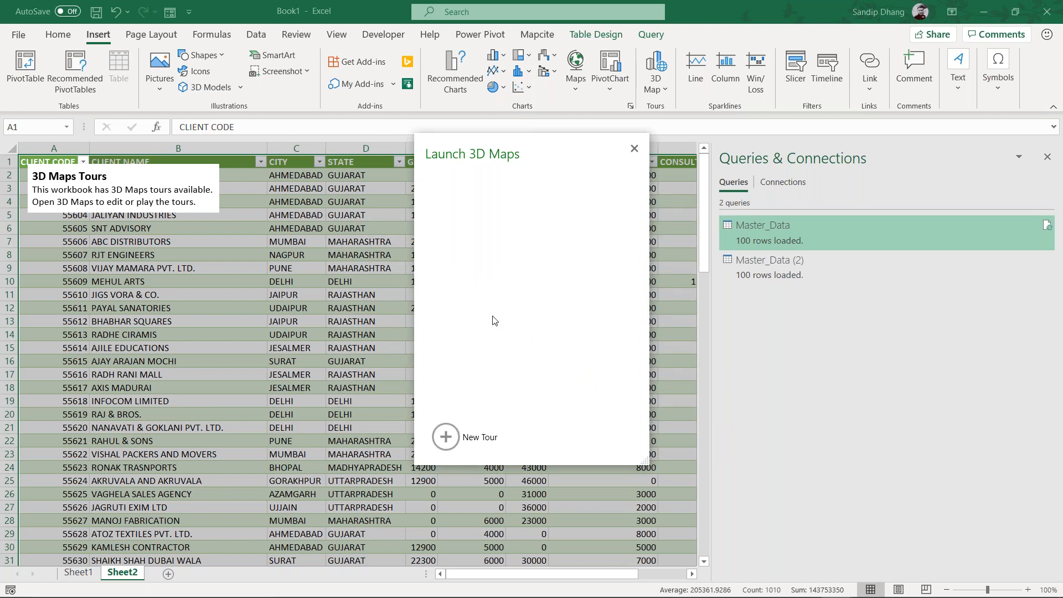
Create a new 3D Maps tour and plot Layer 1 by STATE instead of CITY
left_click(448, 432)
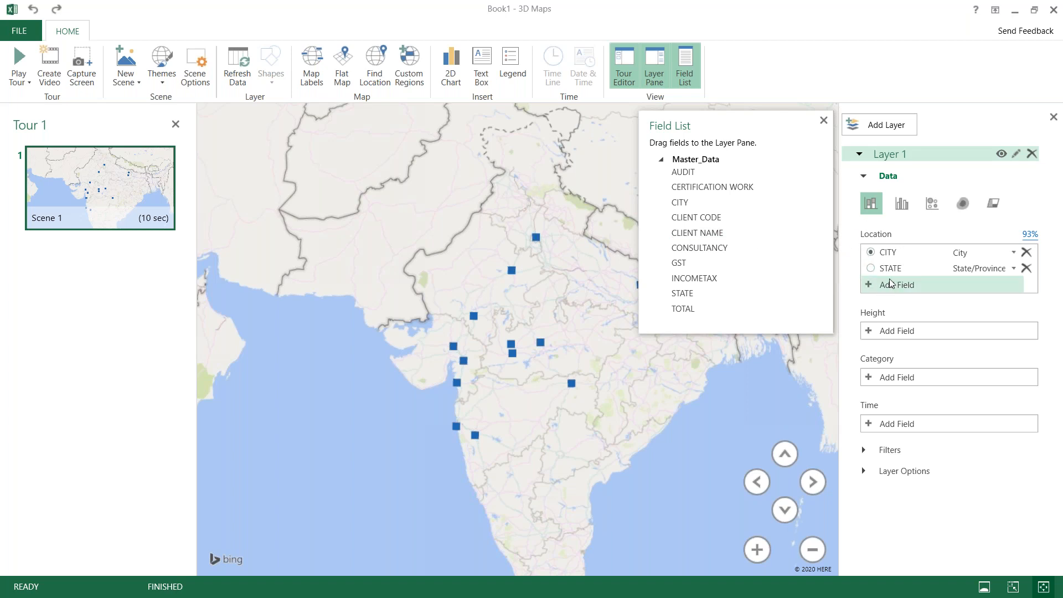
left_click(871, 269)
left_click(871, 252)
left_click(884, 275)
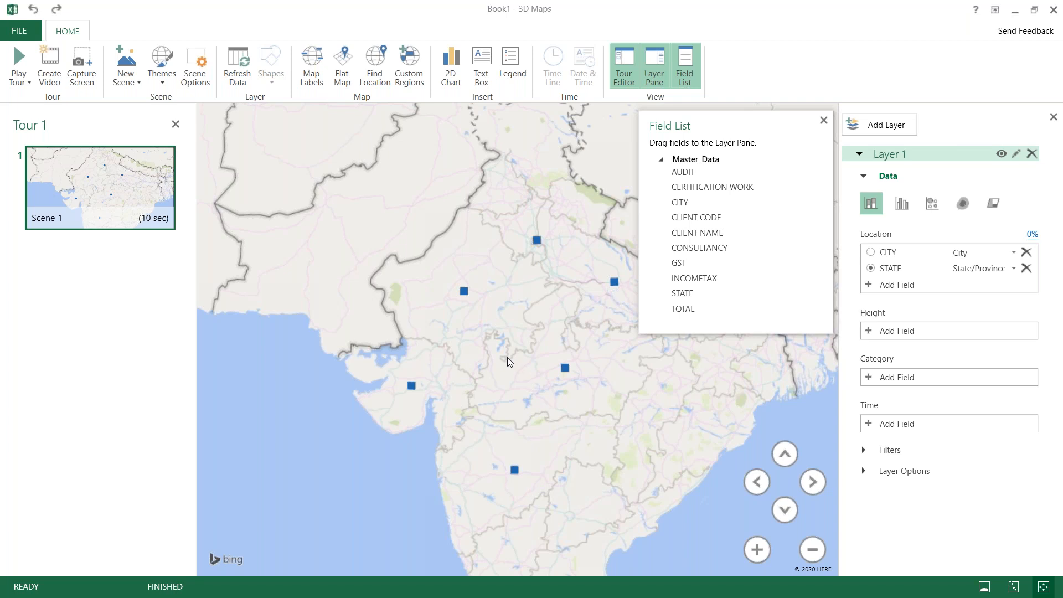
Add the TOTAL field as the height of Layer 1's state columns
scroll(508, 357, "down", 5)
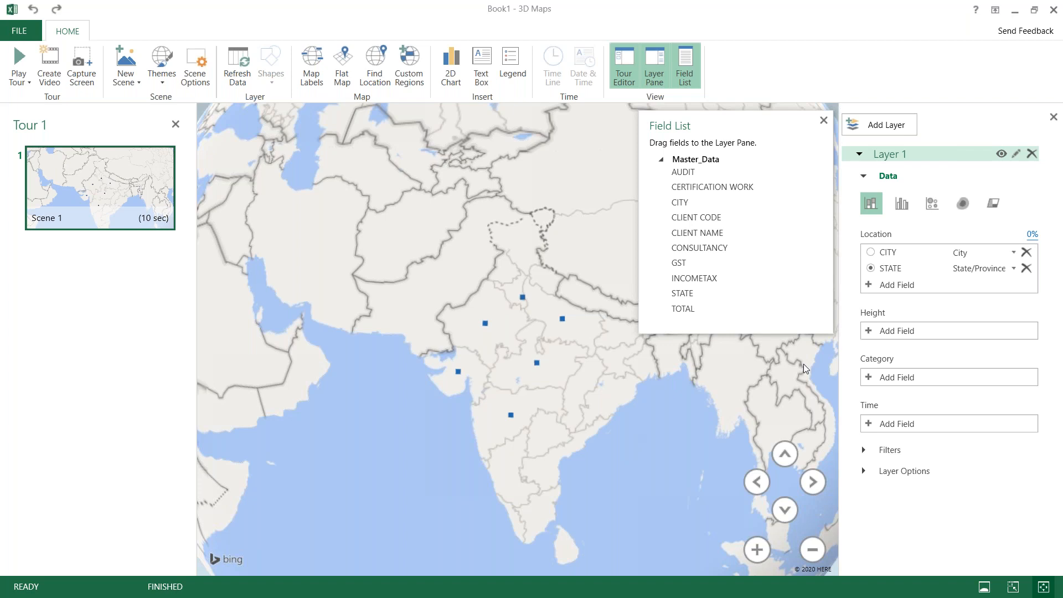
left_click(870, 331)
scroll(950, 423, "down", 1)
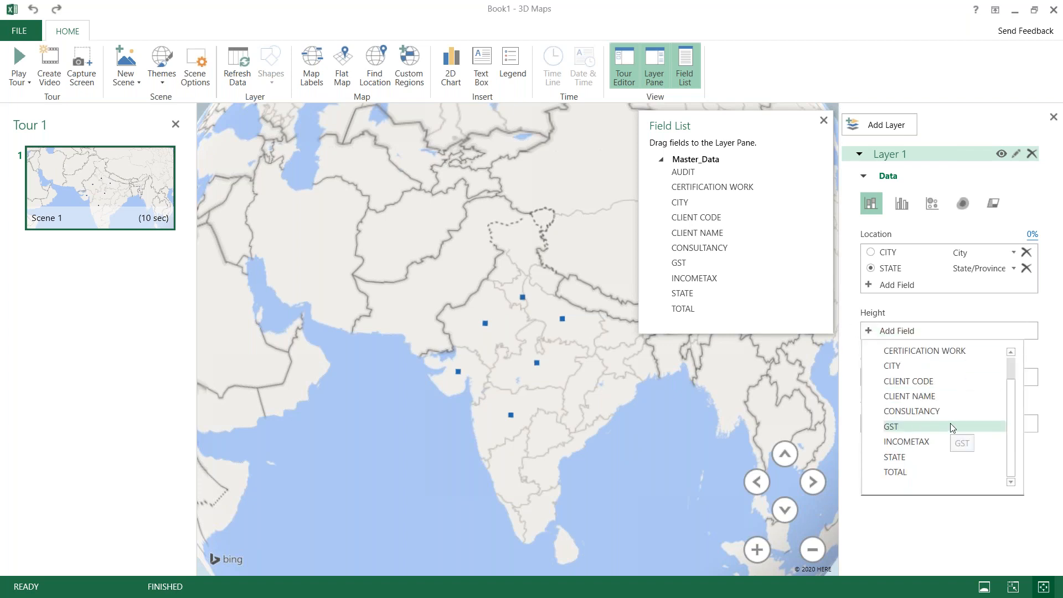
left_click(901, 473)
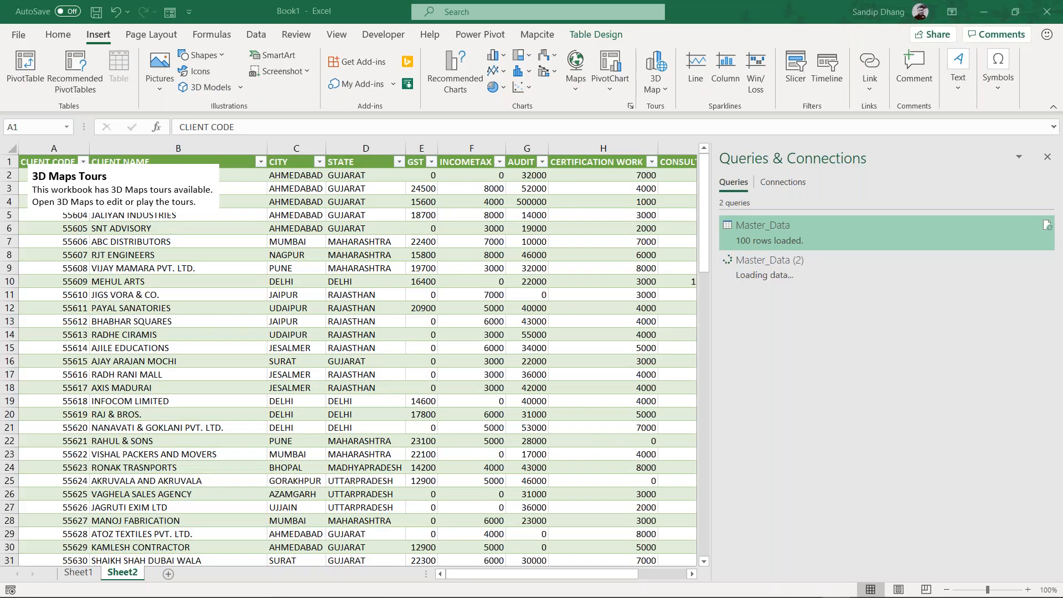
Switch to the Powerquery.xlsx source workbook and close it
key("alt+Tab")
key("alt+Tab")
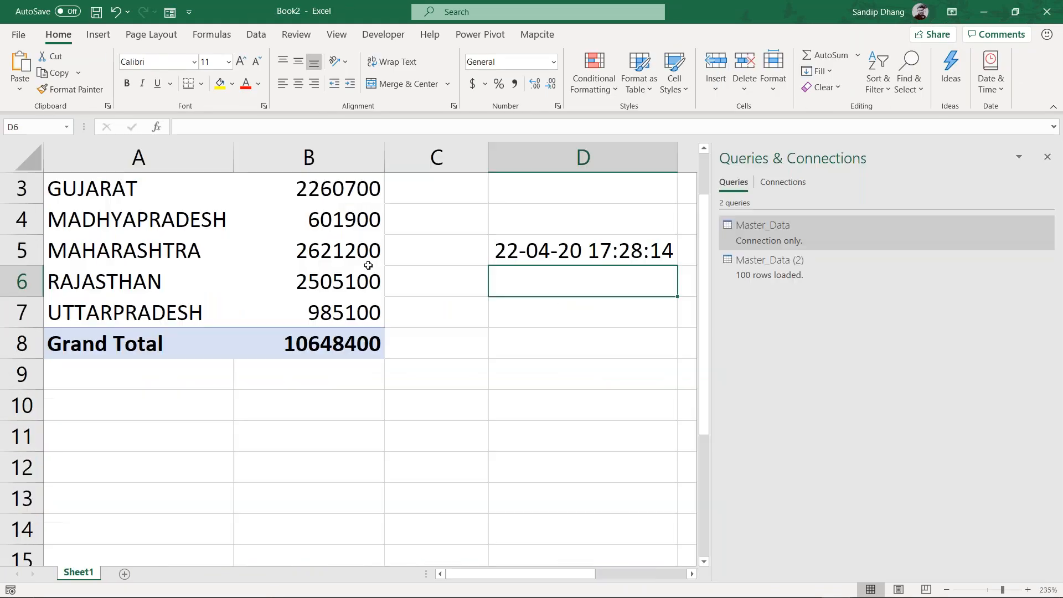
key("alt+Tab")
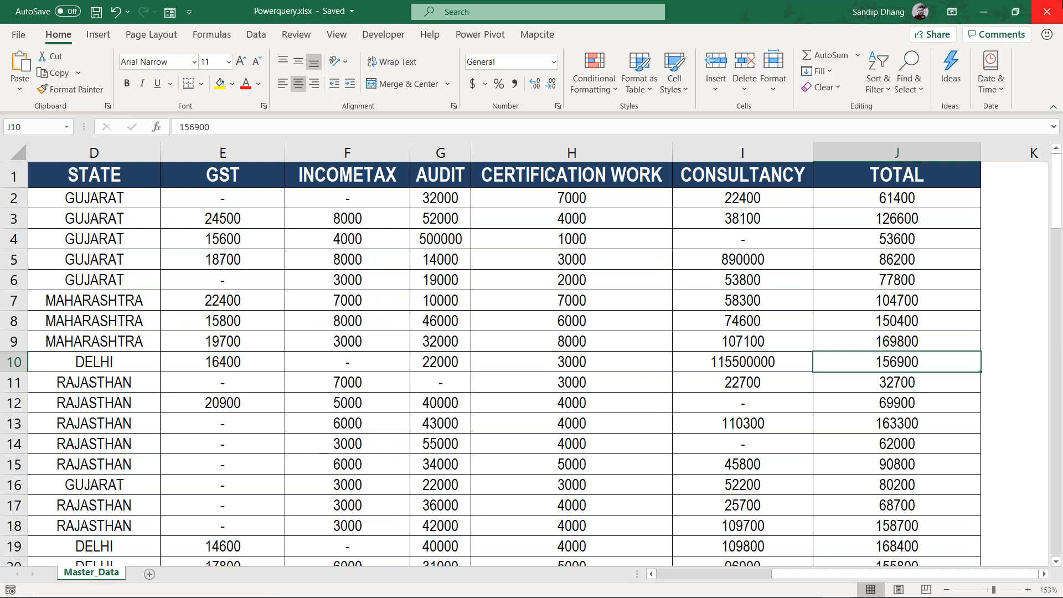
left_click(1046, 11)
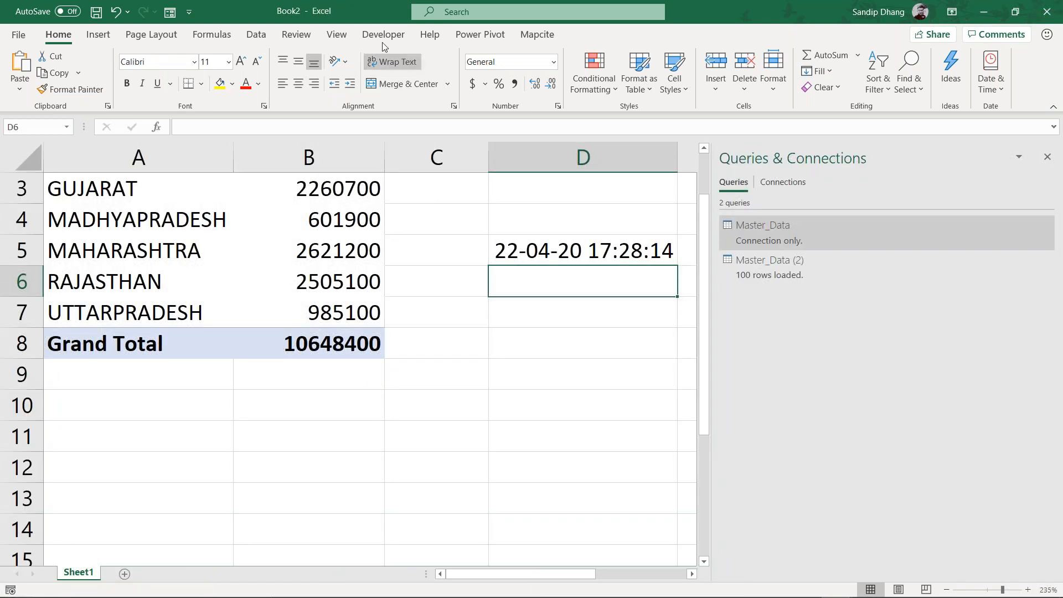
In Book2, turn off background refresh, timed refresh and refresh on file opening for the PivotTable's Master_Data (2) query
left_click(292, 190)
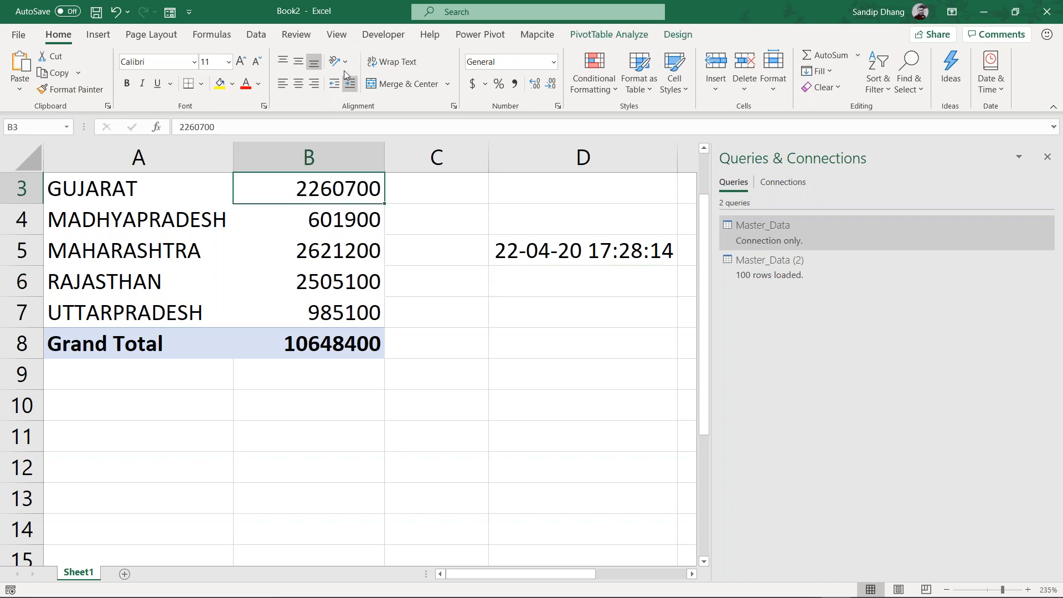
left_click(581, 37)
left_click(457, 81)
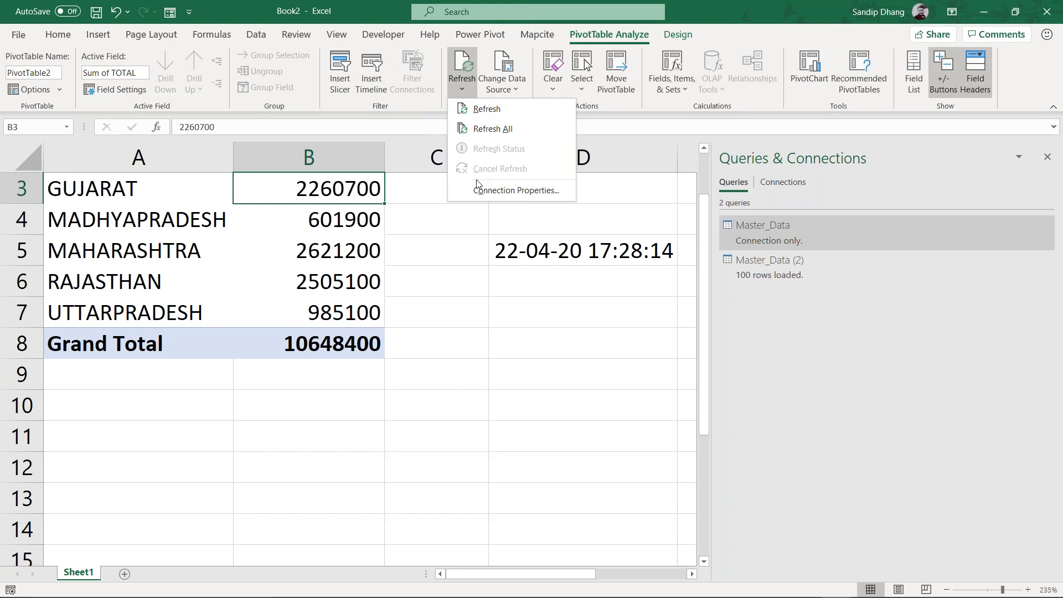
left_click(486, 190)
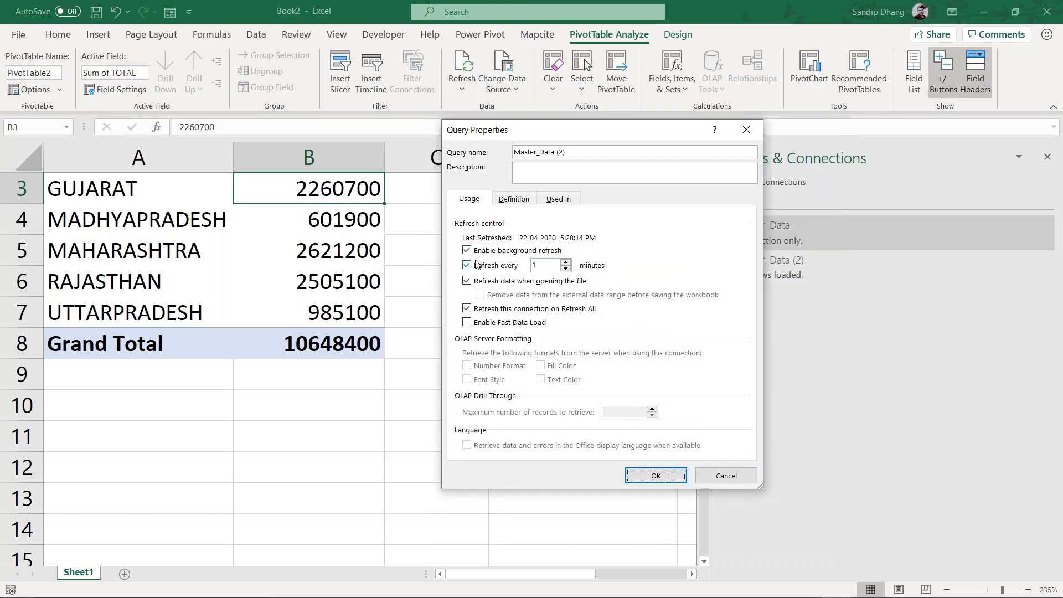
left_click(467, 266)
left_click(467, 280)
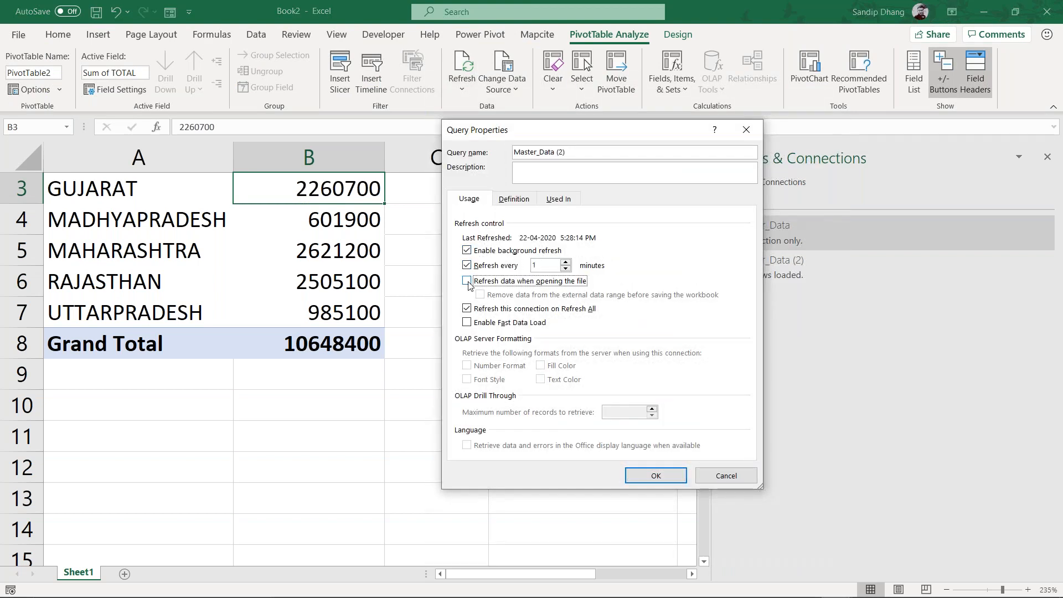
left_click(466, 266)
left_click(467, 250)
left_click(648, 476)
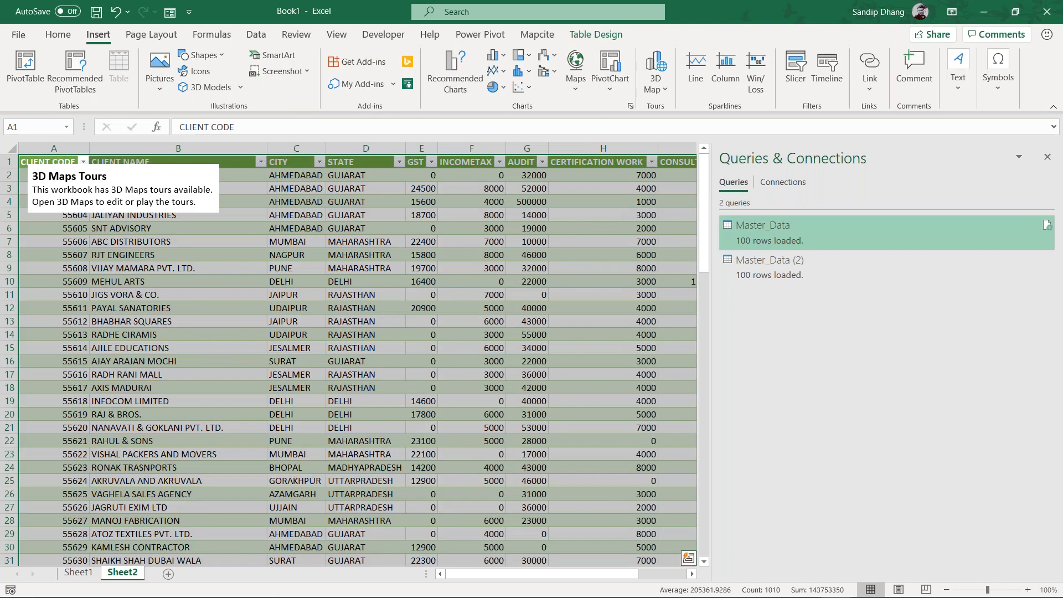
In Book1, turn off background refresh, timed refresh and refresh on file opening for the Sheet1 PivotTable's Master_Data (2) query
left_click(78, 573)
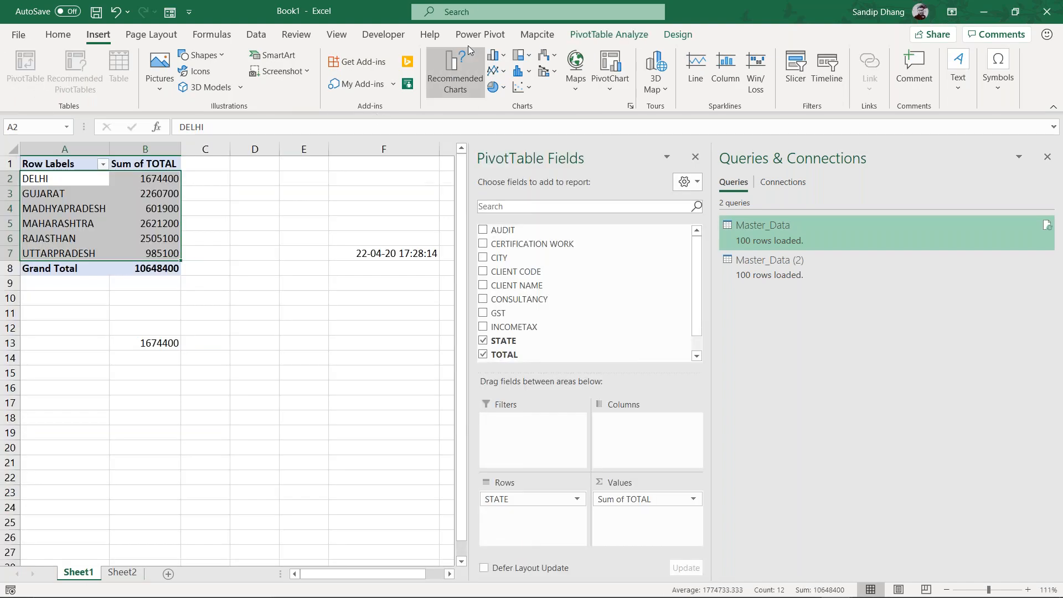
left_click(591, 36)
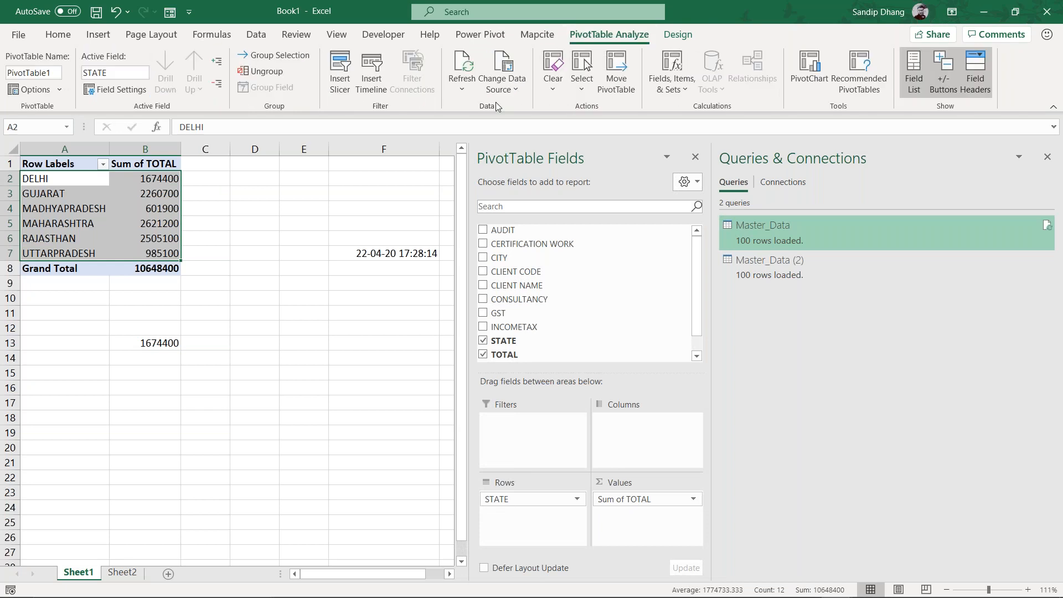
left_click(462, 85)
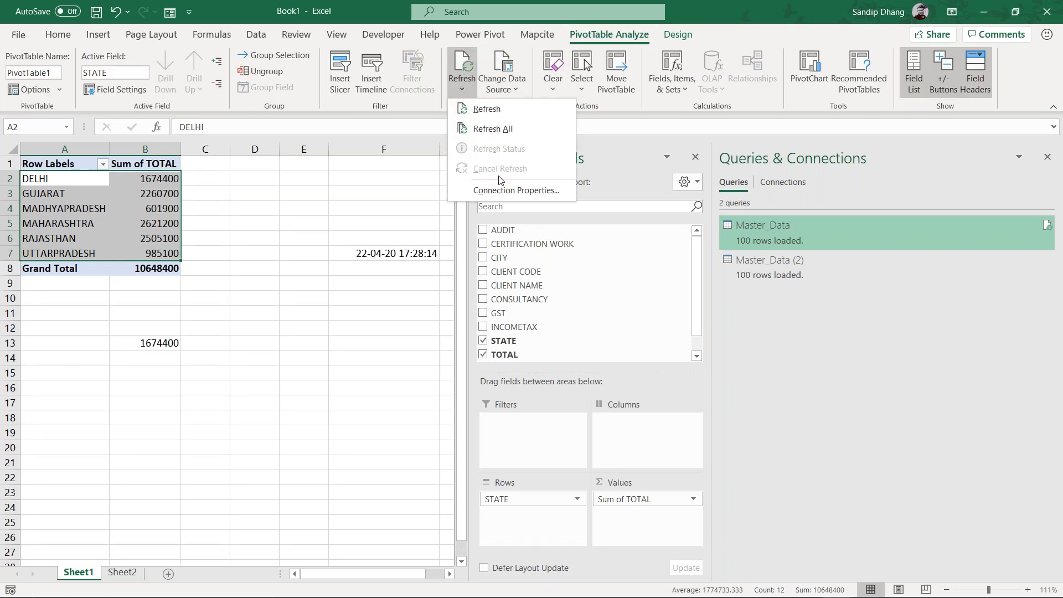
left_click(501, 197)
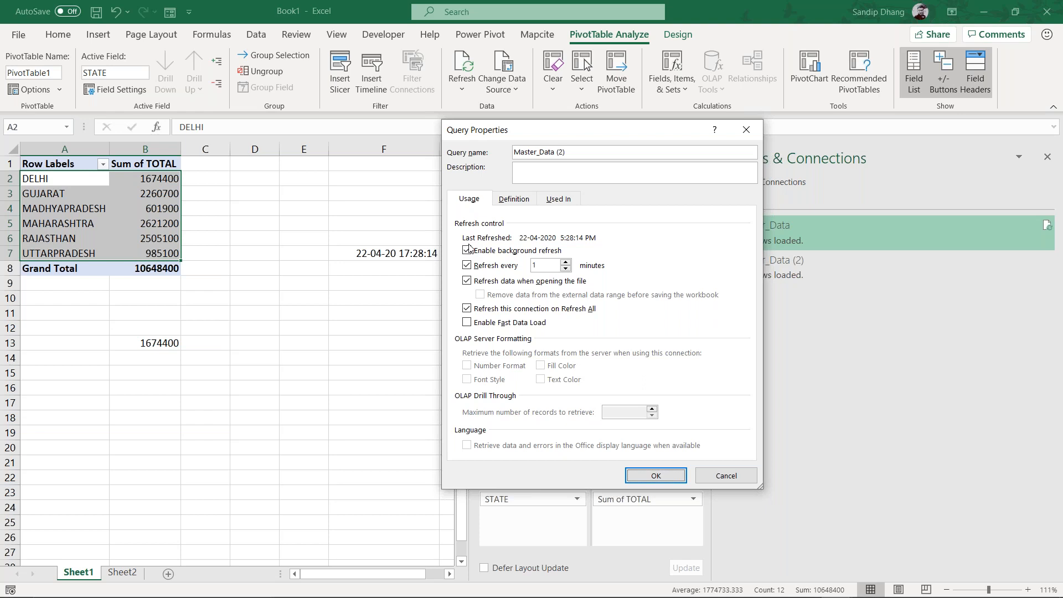
left_click(467, 251)
left_click(468, 266)
left_click(467, 281)
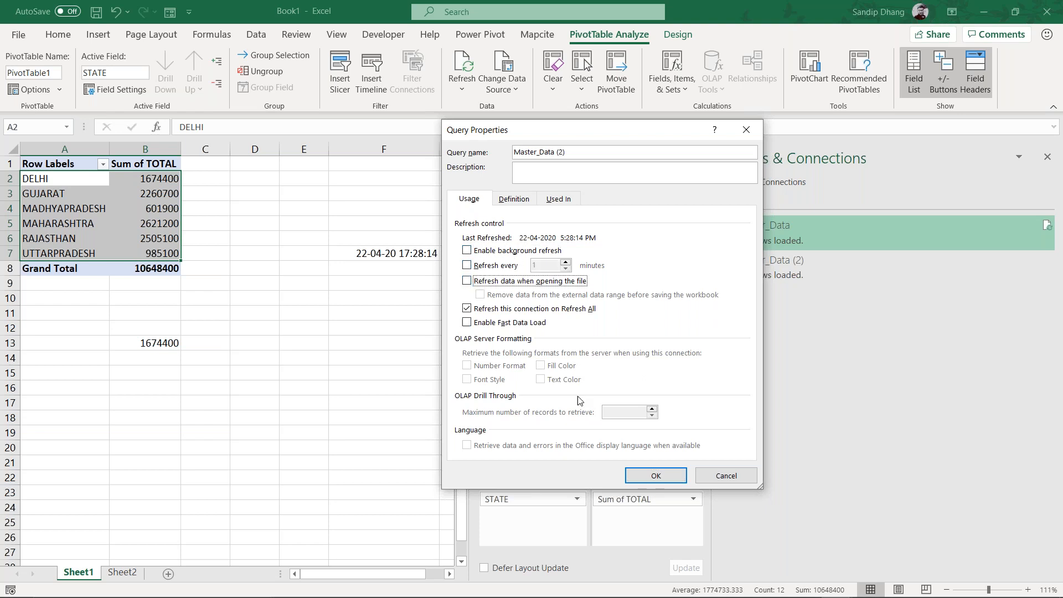
left_click(639, 474)
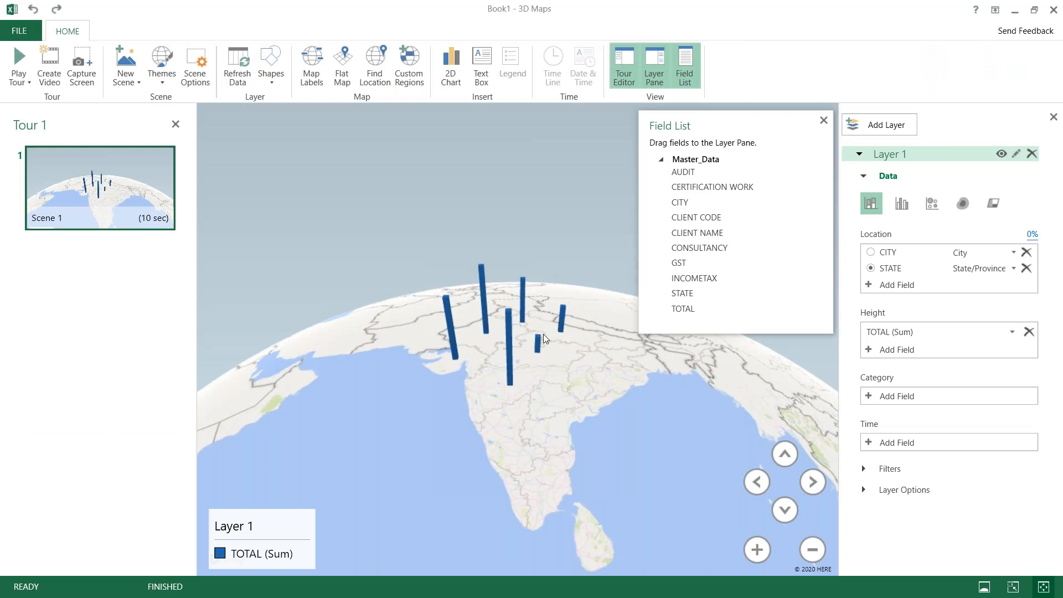
Tilt the globe view over India and turn on the map labels
mouse_move(540, 343)
left_click(786, 451)
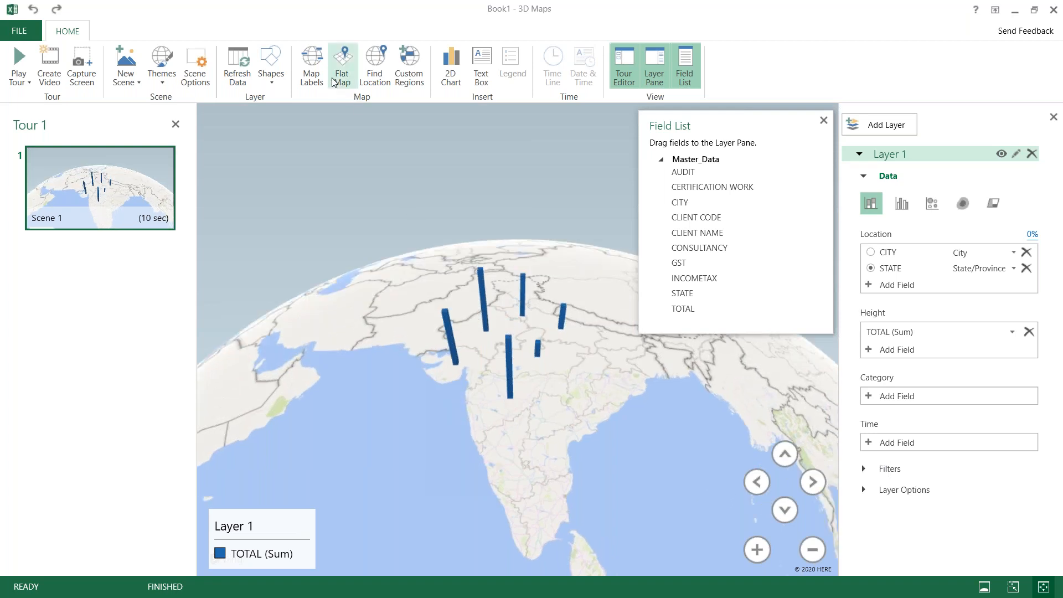
left_click(312, 77)
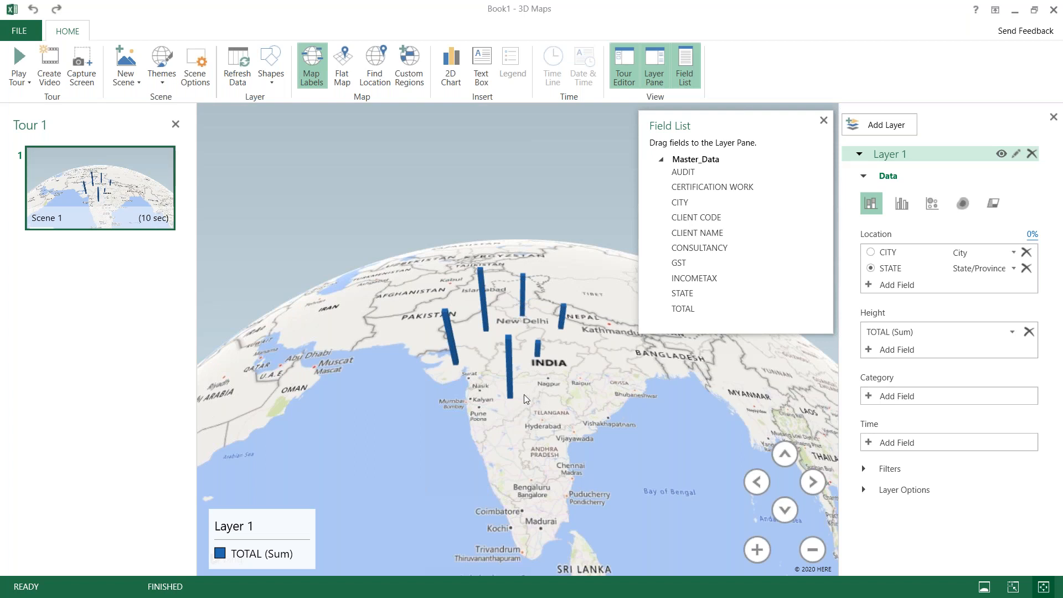
Inspect the Maharashtra column's data card and frame Scene 1 closely on that column
scroll(524, 394, "up", 3)
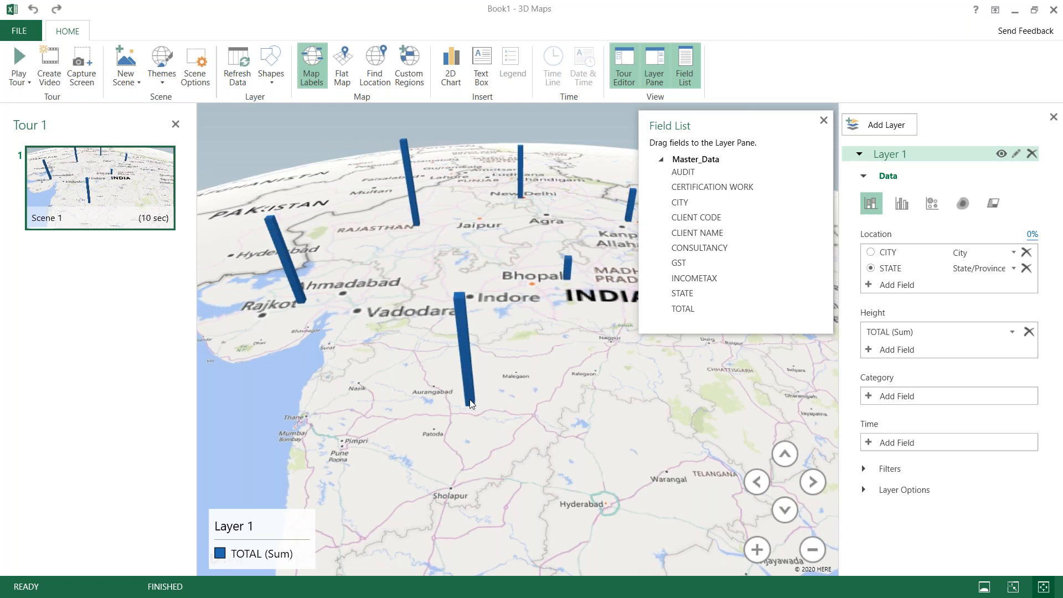
mouse_move(470, 402)
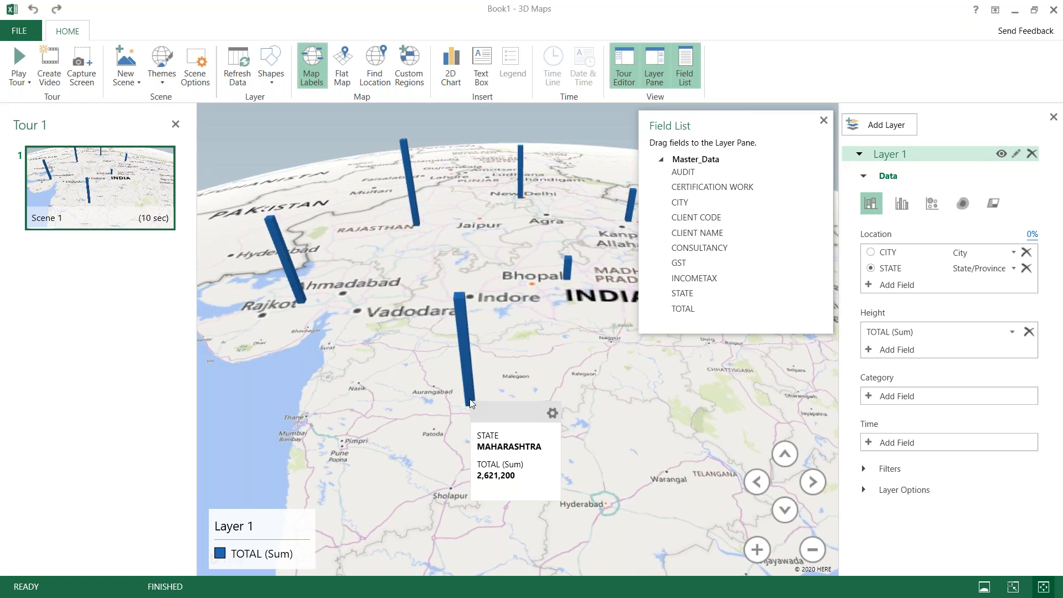
scroll(471, 402, "down", 3)
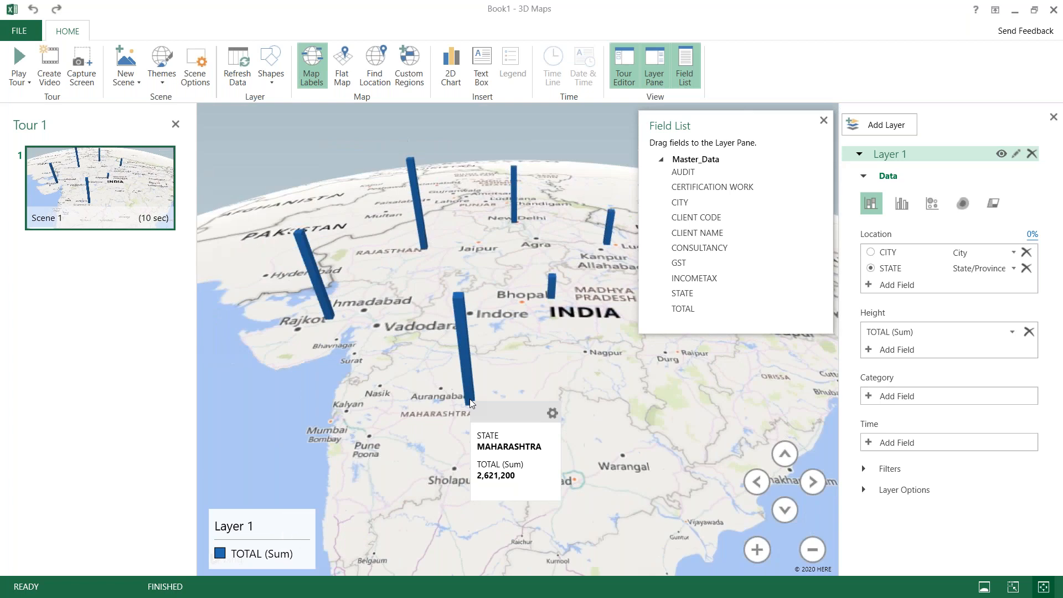
mouse_move(455, 348)
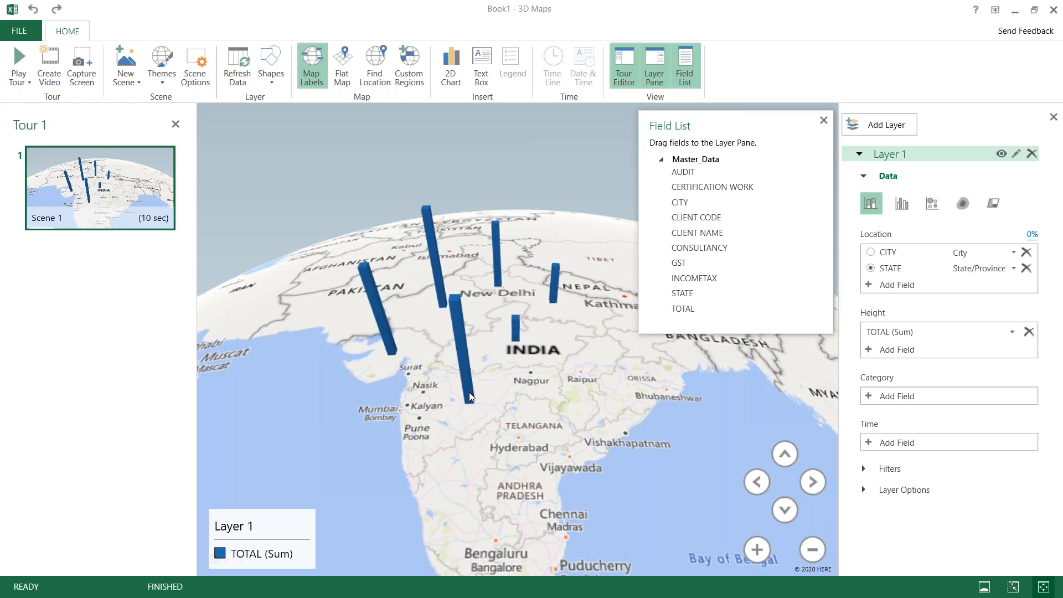
mouse_move(470, 394)
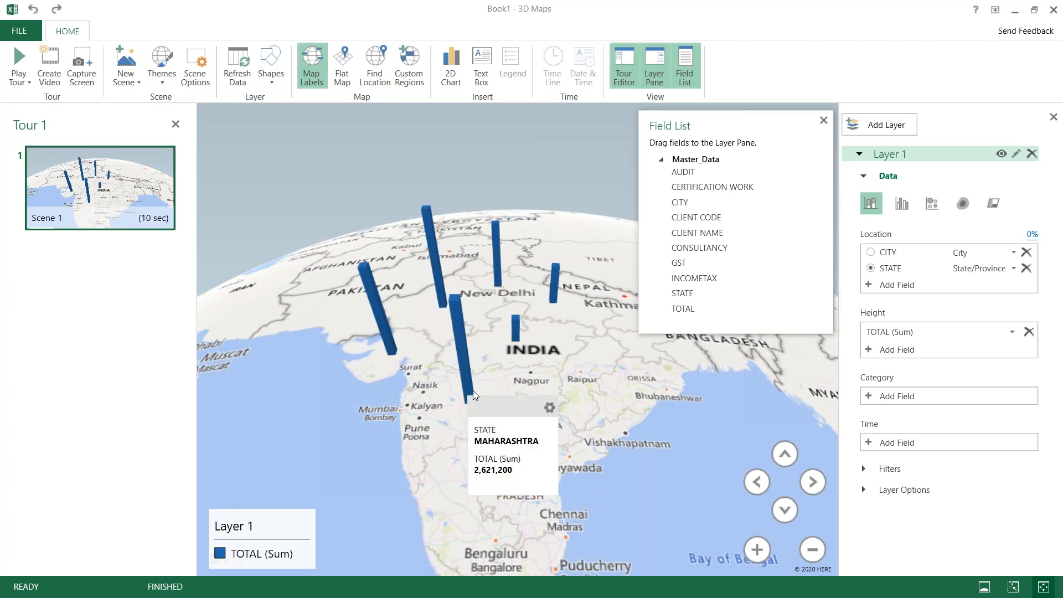
double_click(473, 390)
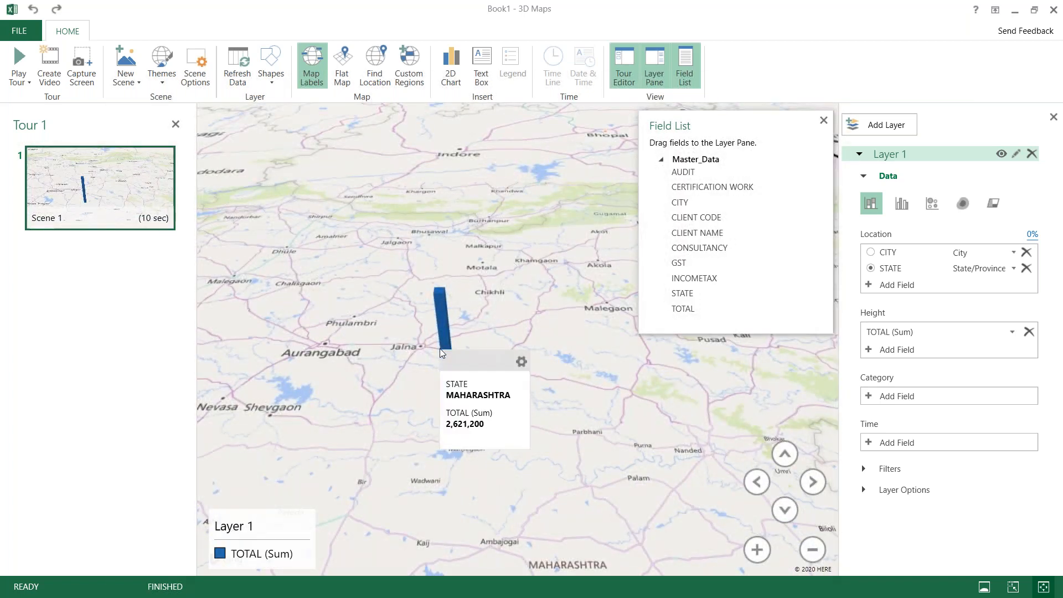
Create Scene 2 as a copy of Scene 1 and frame it closely on the Gujarat column
left_click(133, 82)
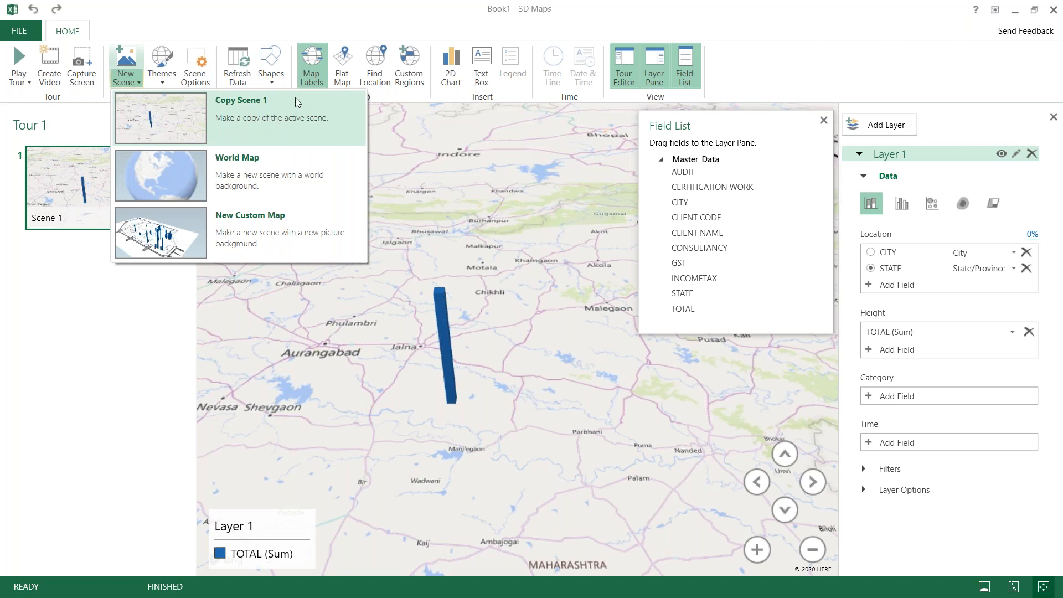
left_click(271, 117)
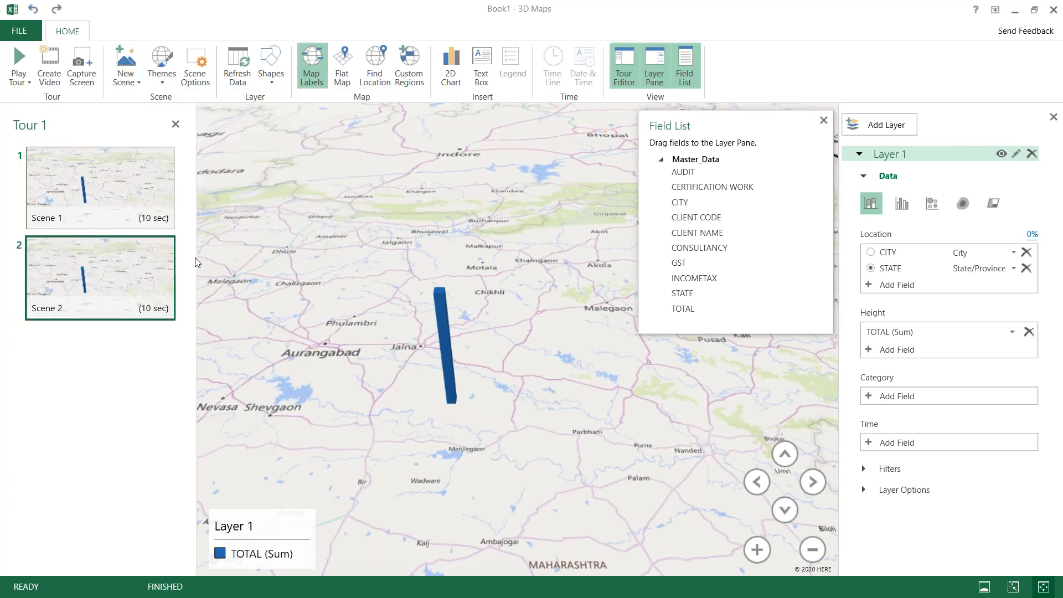
mouse_move(88, 267)
scroll(364, 377, "down", 5)
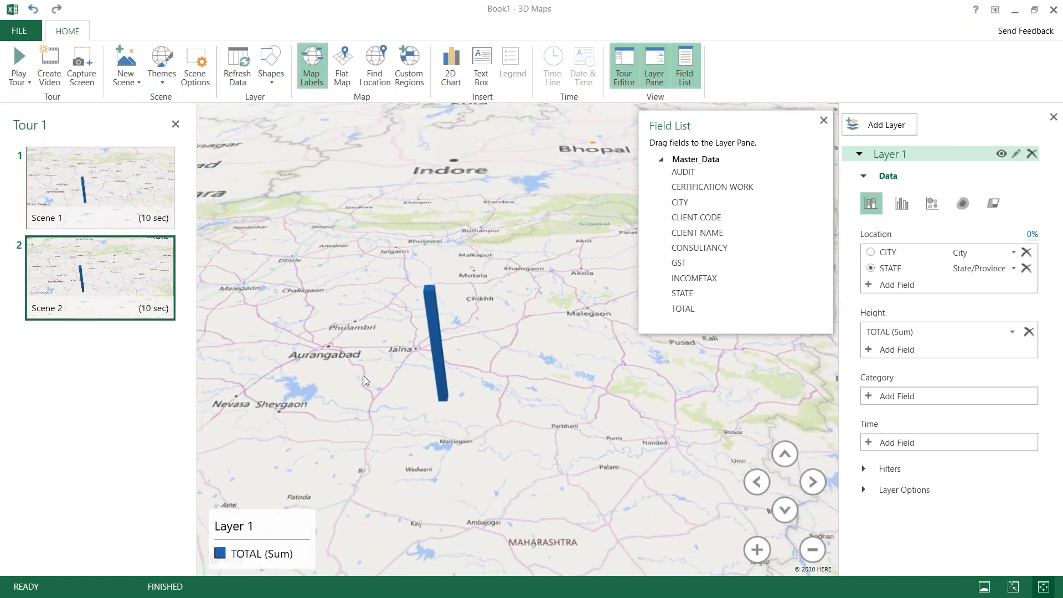
left_click_drag(364, 314, 506, 372)
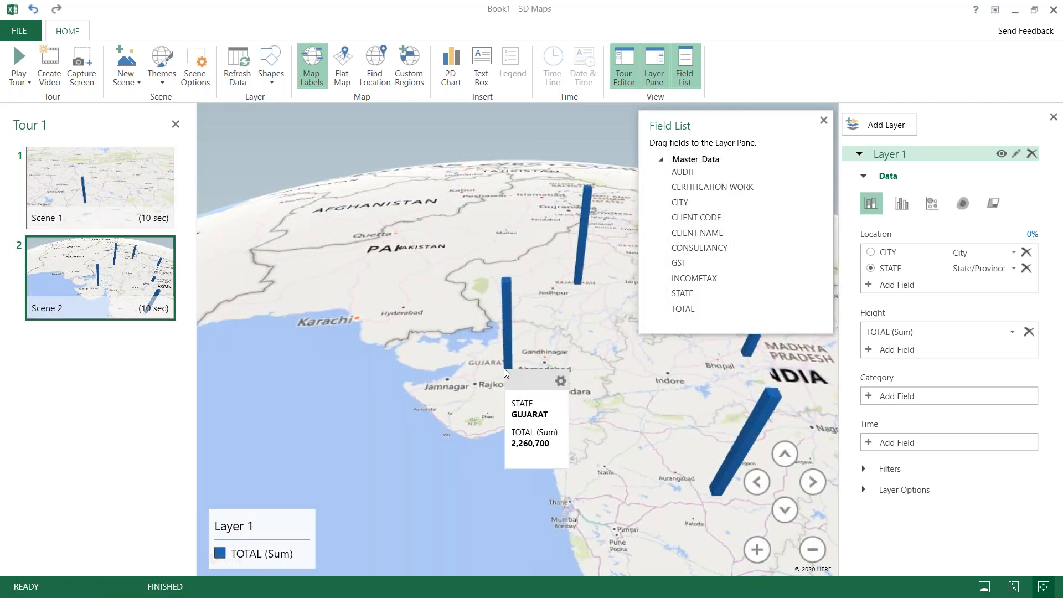
scroll(505, 372, "up", 5)
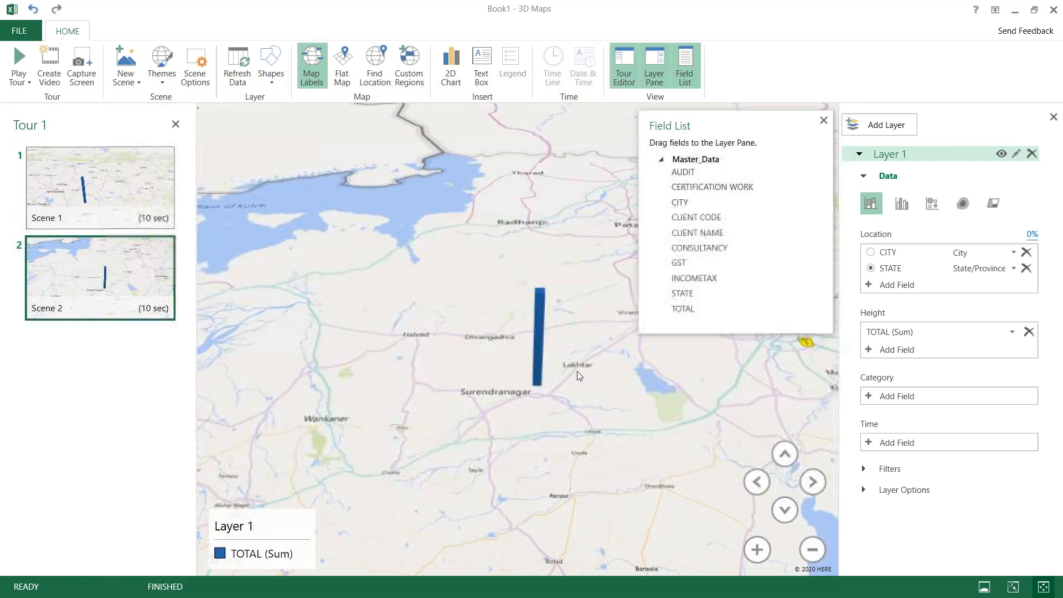
scroll(577, 371, "up", 3)
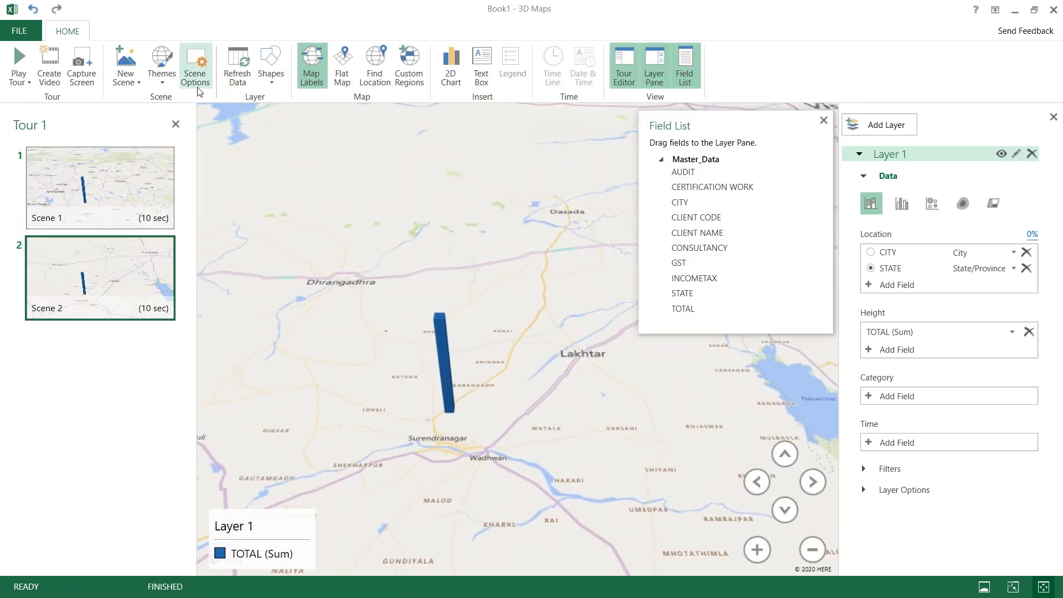
Create Scene 3 as a copy of Scene 2 and frame it closely on the Rajasthan column
left_click(125, 81)
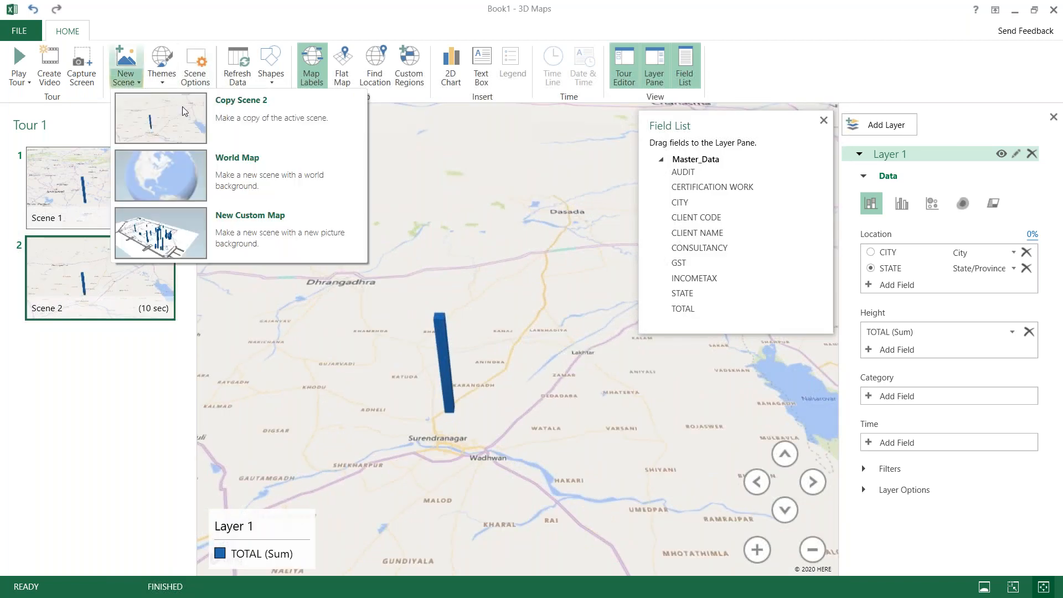
left_click(244, 121)
scroll(471, 367, "down", 5)
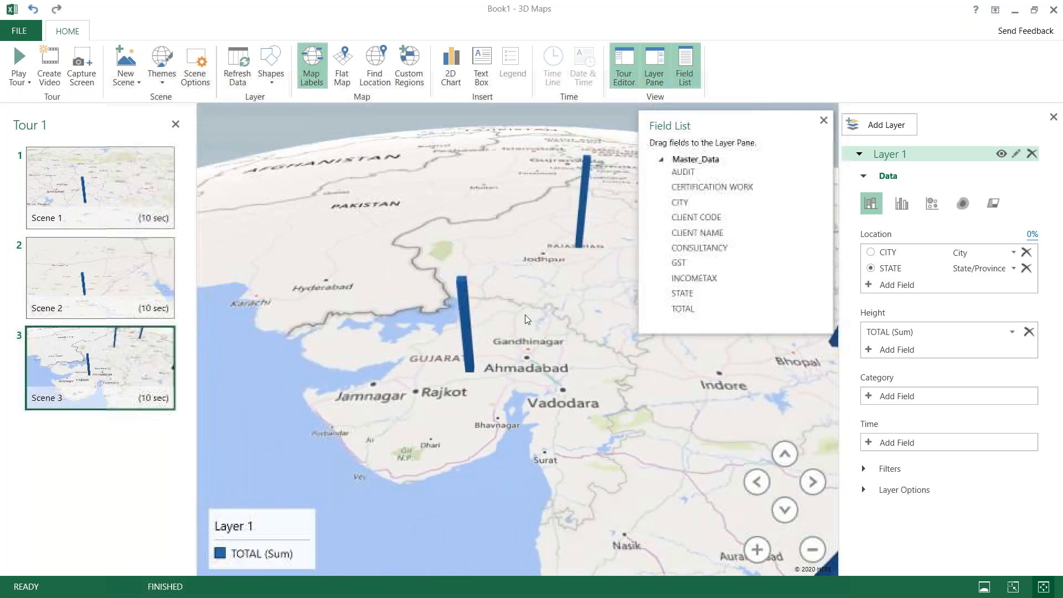
scroll(606, 226, "up", 5)
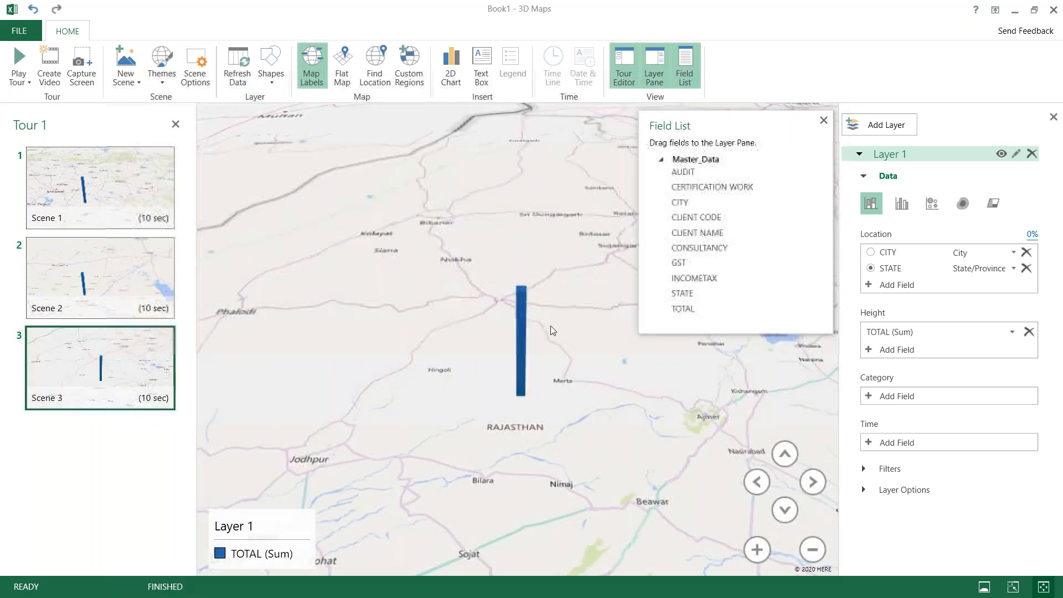
left_click_drag(536, 335, 537, 314)
scroll(536, 315, "up", 3)
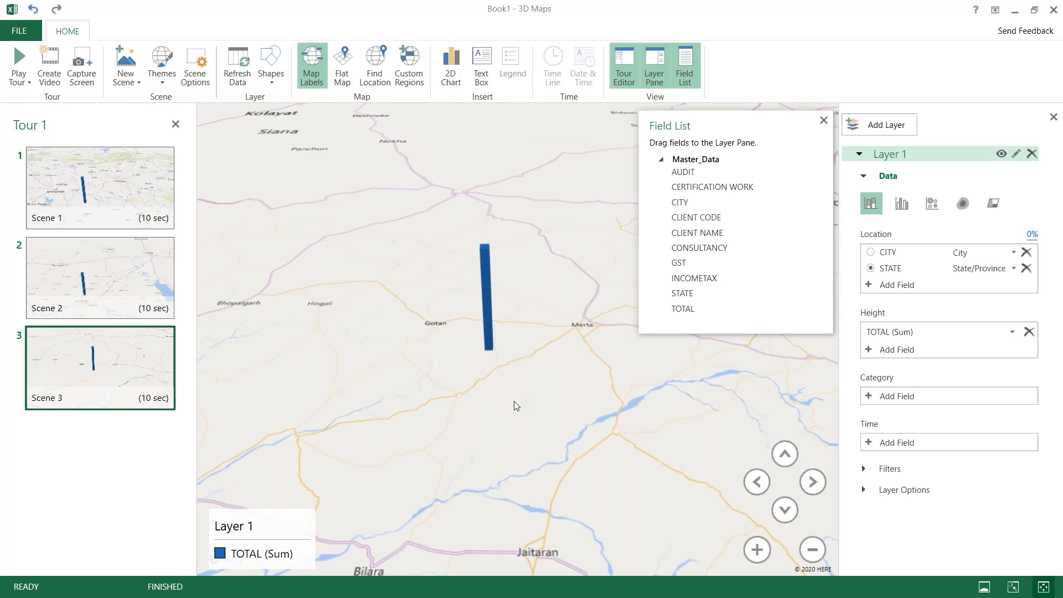
Play the tour and review Scene 3's duration, name and effect options without changing them
left_click(21, 51)
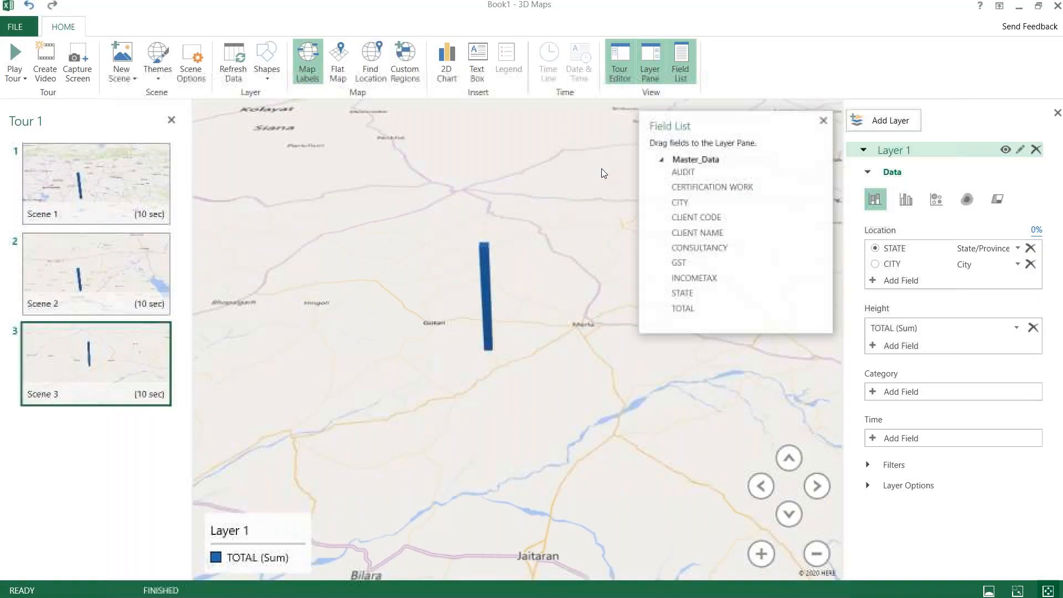
mouse_move(124, 357)
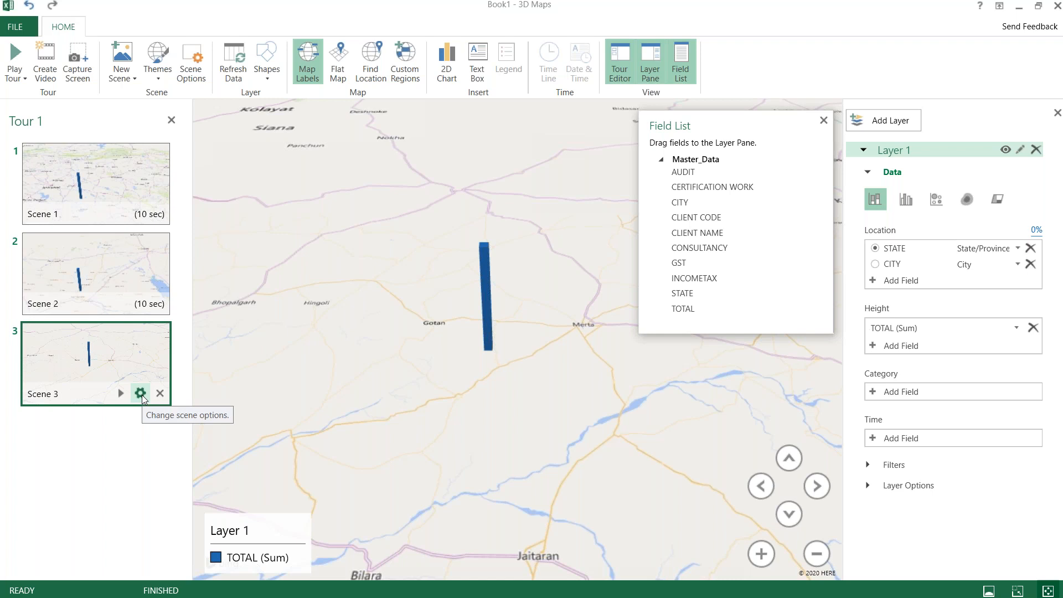
left_click(140, 393)
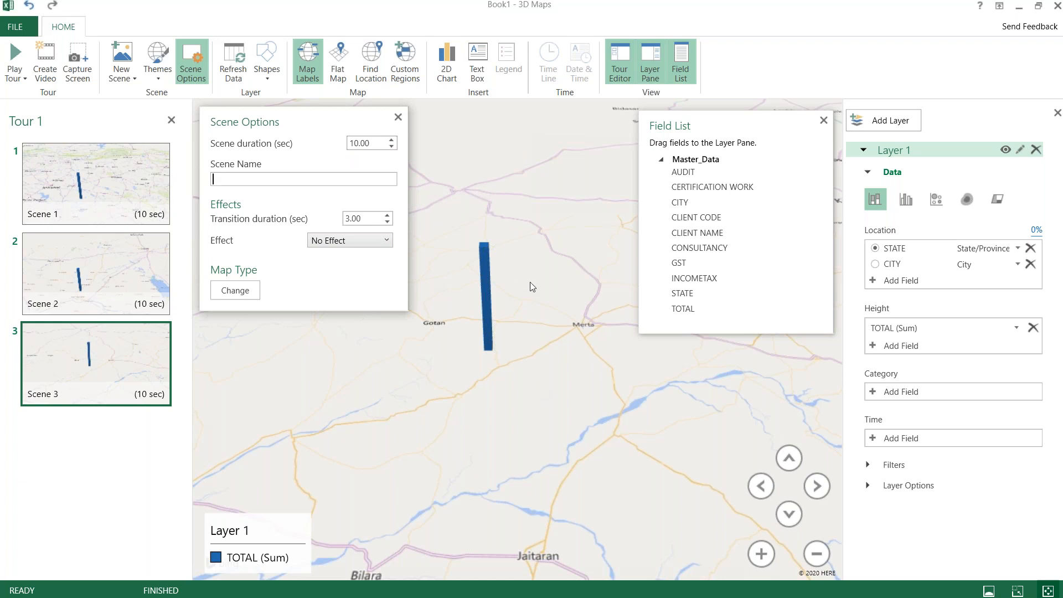
left_click(397, 117)
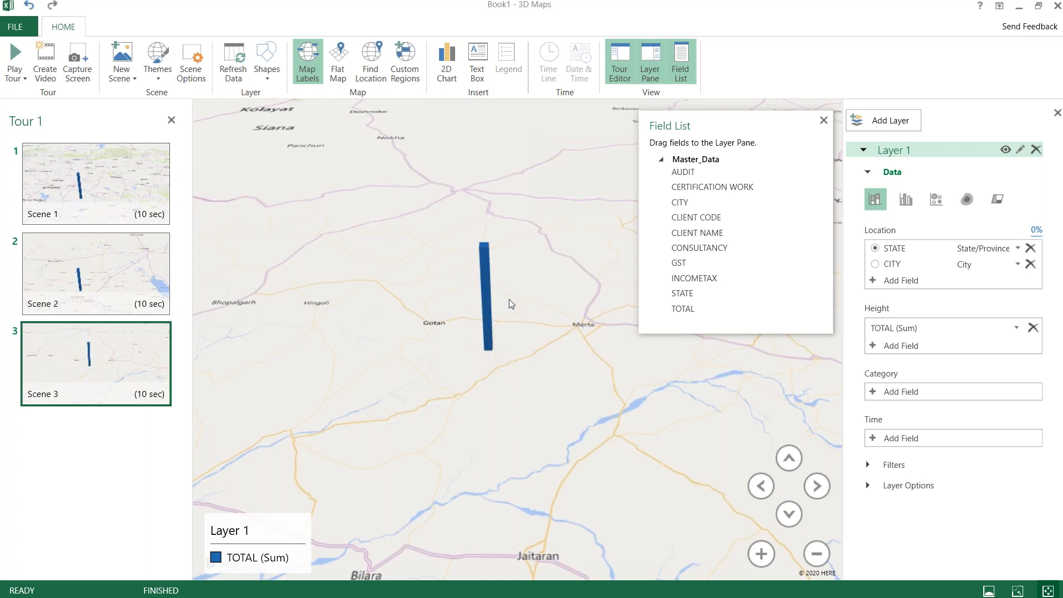
Apply the satellite imagery theme with the blue sky to Scene 3 and widen its view to the whole globe
left_click(159, 71)
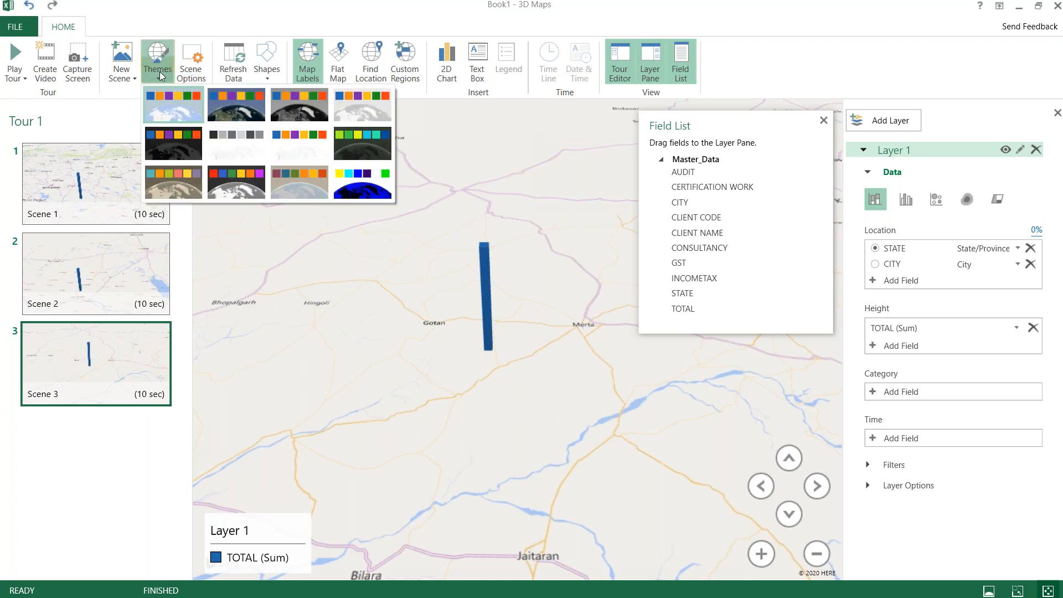
left_click(230, 102)
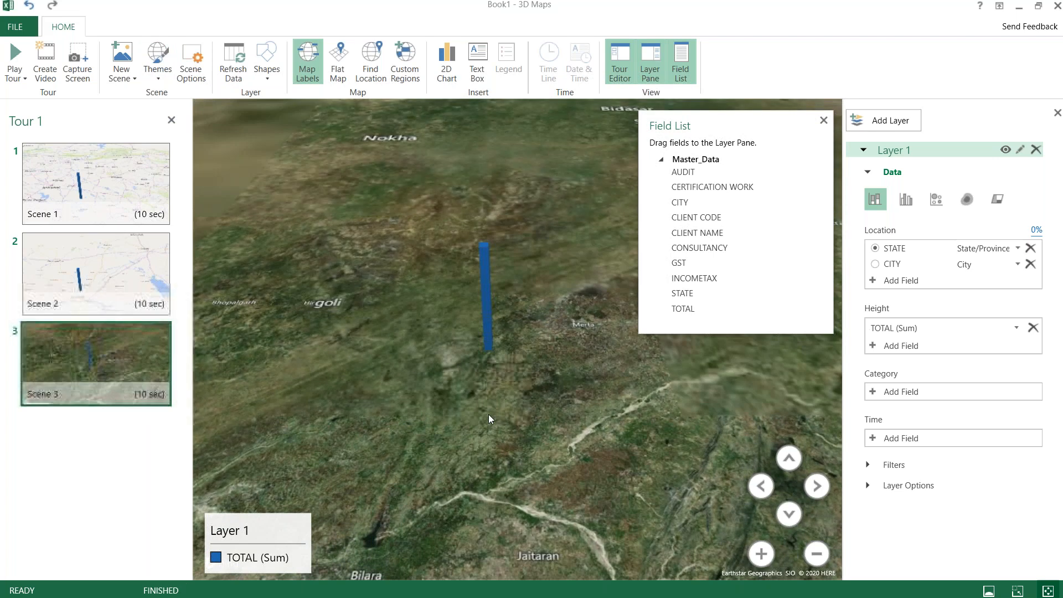
scroll(424, 390, "down", 6)
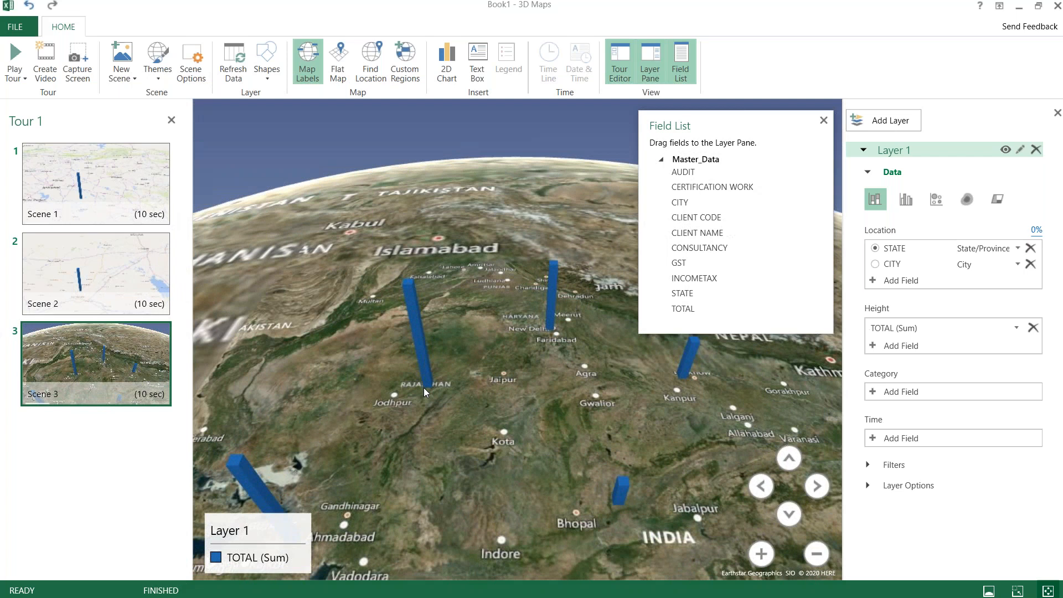
scroll(424, 388, "down", 3)
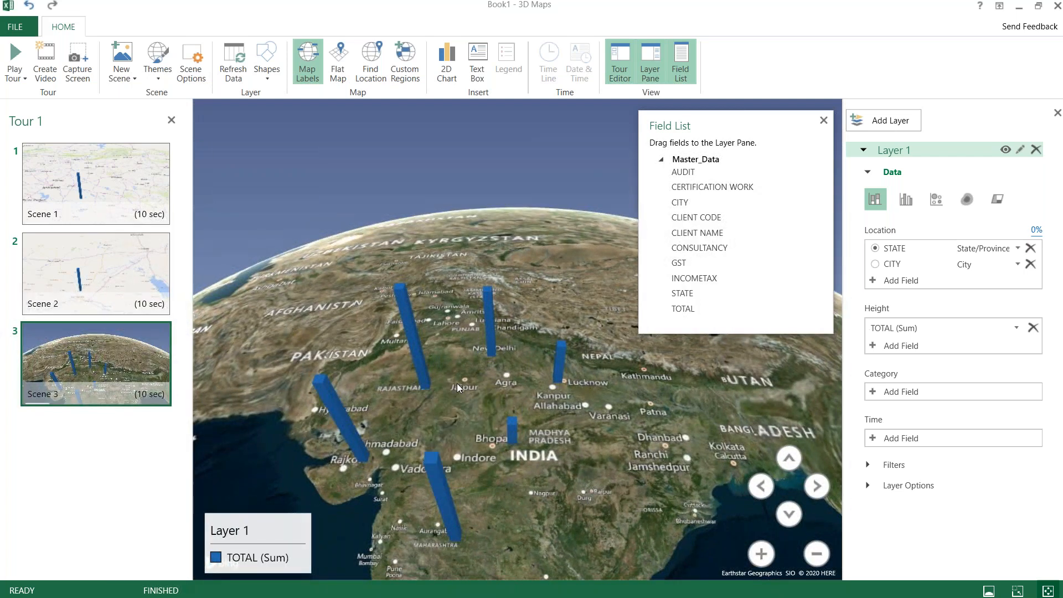
scroll(457, 384, "down", 5)
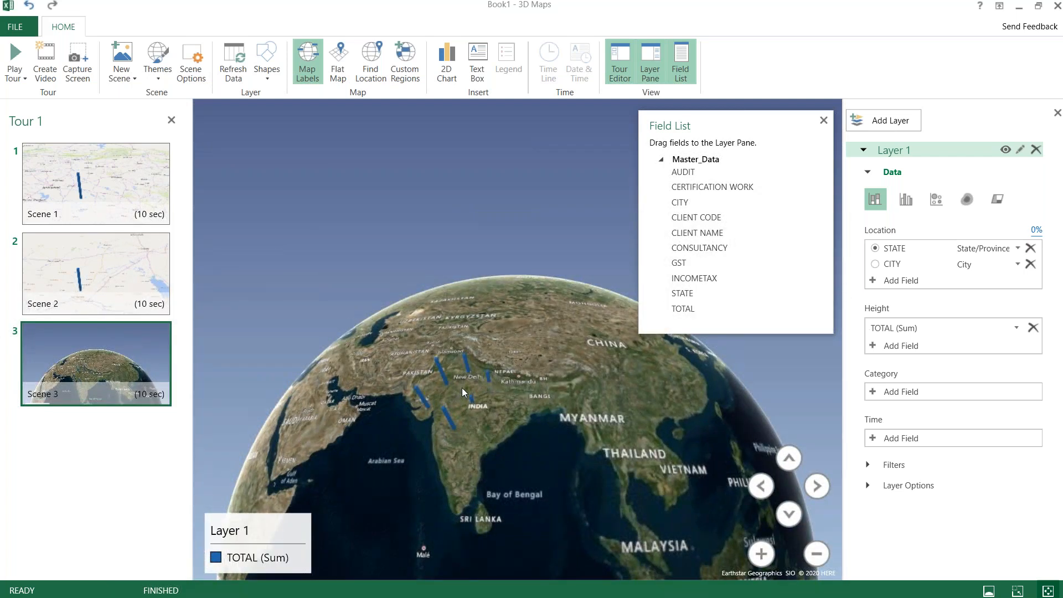
scroll(488, 413, "up", 2)
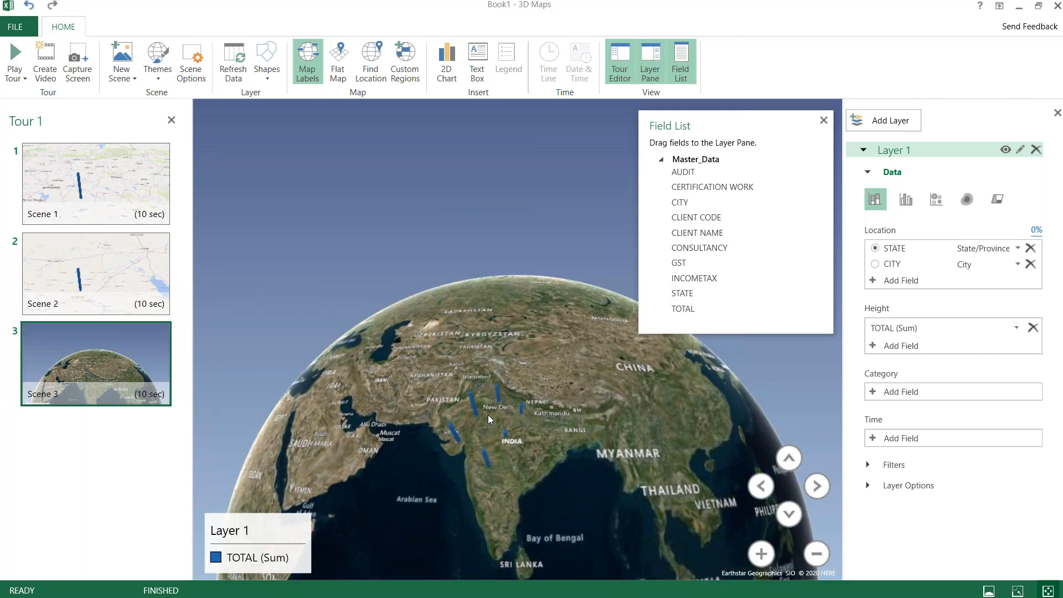
scroll(487, 414, "down", 4)
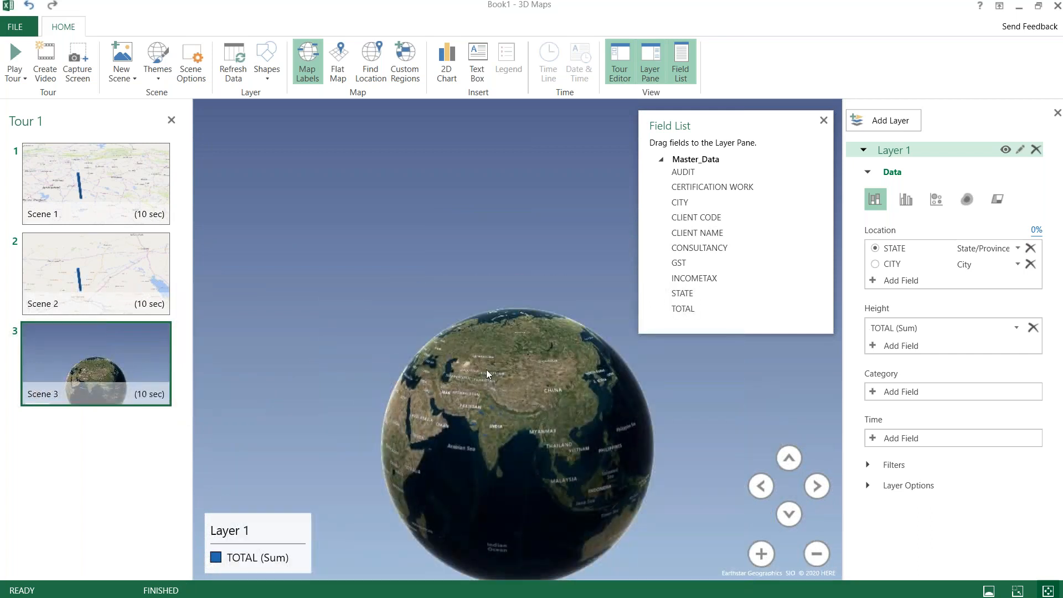
Preview Scene 3 as a tilted flat map around India, and return it to the globe
left_click(338, 72)
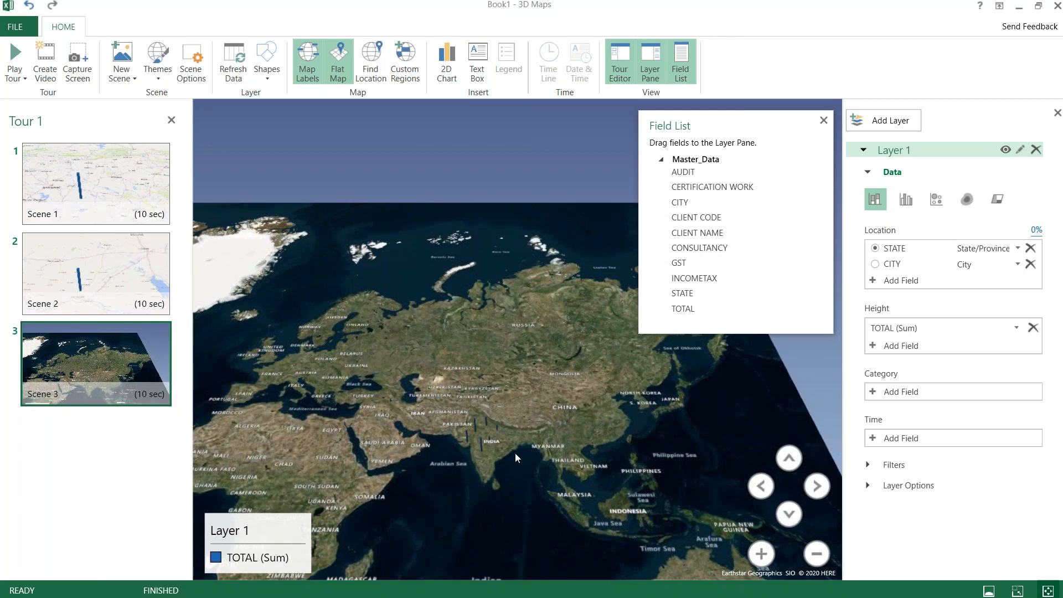
left_click(793, 515)
left_click(793, 515)
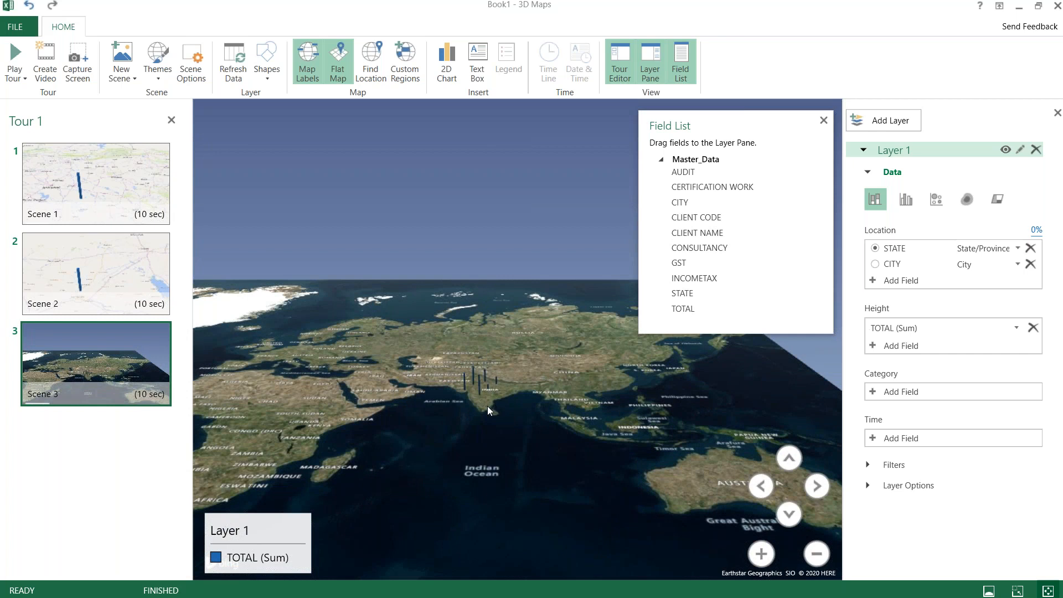
scroll(487, 407, "up", 5)
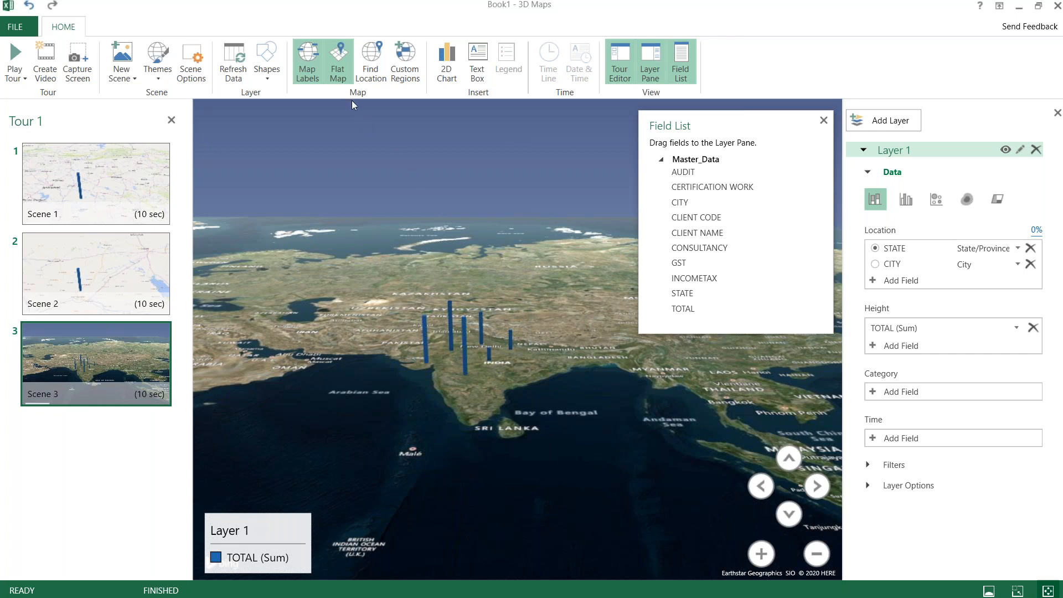
left_click(340, 69)
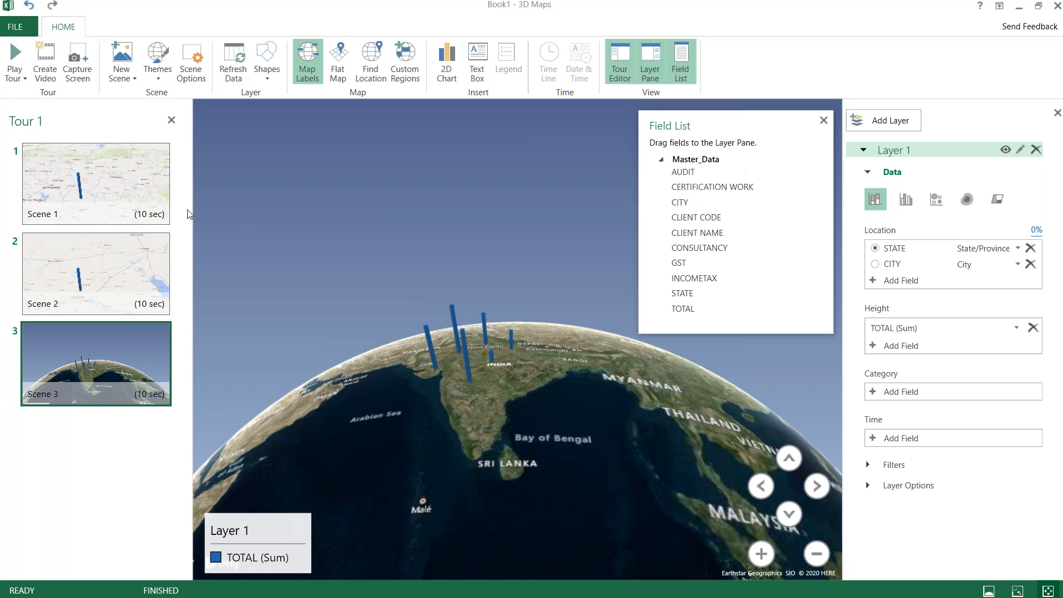
Review the quality and soundtrack options for creating a tour video, and cancel without exporting
left_click(45, 77)
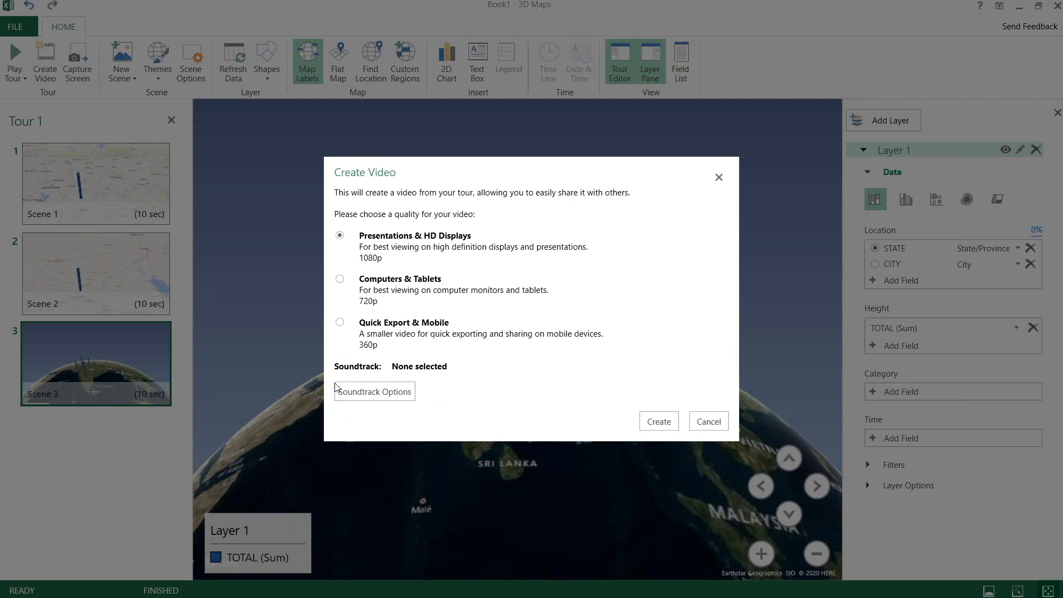
left_click(709, 422)
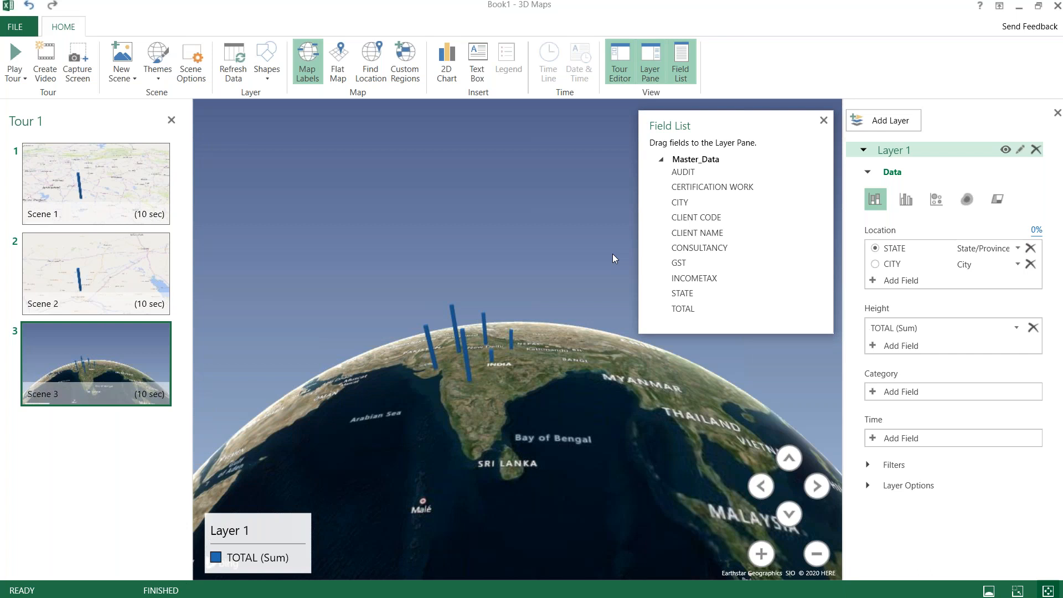
Tilt Scene 3's globe so India's state columns are seen from a higher angle with the surrounding countries
left_click_drag(511, 381, 556, 503)
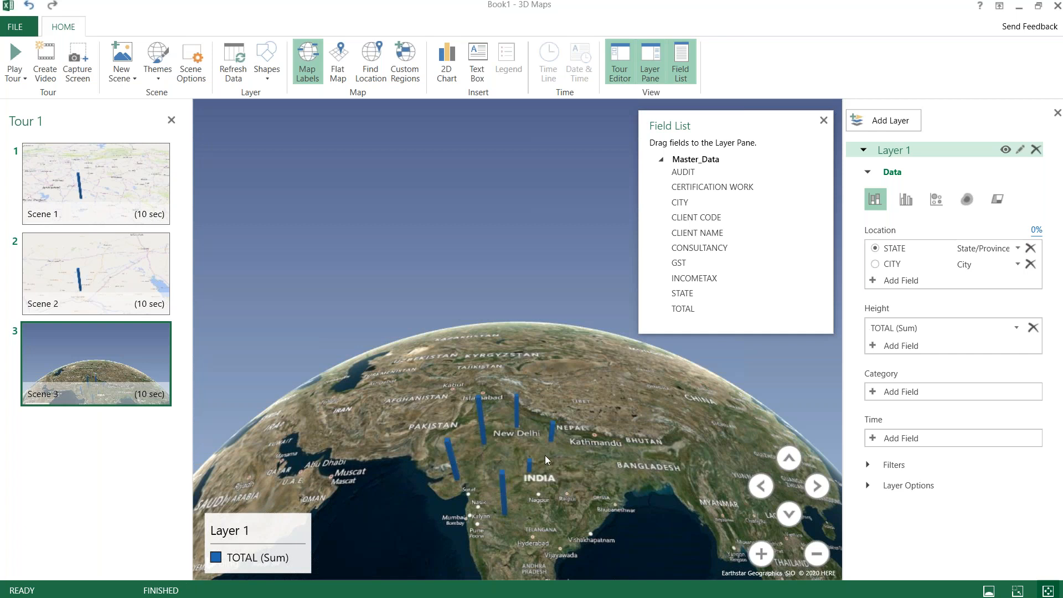
mouse_move(516, 427)
Start creating the tour video at Presentations & HD Displays quality (1080p) without a soundtrack, and cancel its creation
left_click(44, 68)
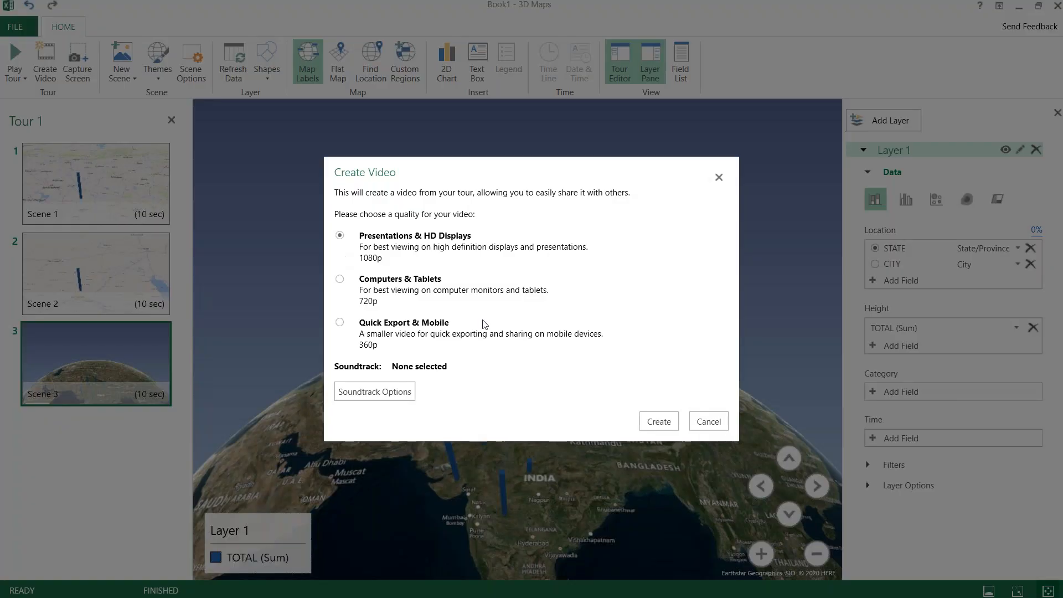
left_click(659, 422)
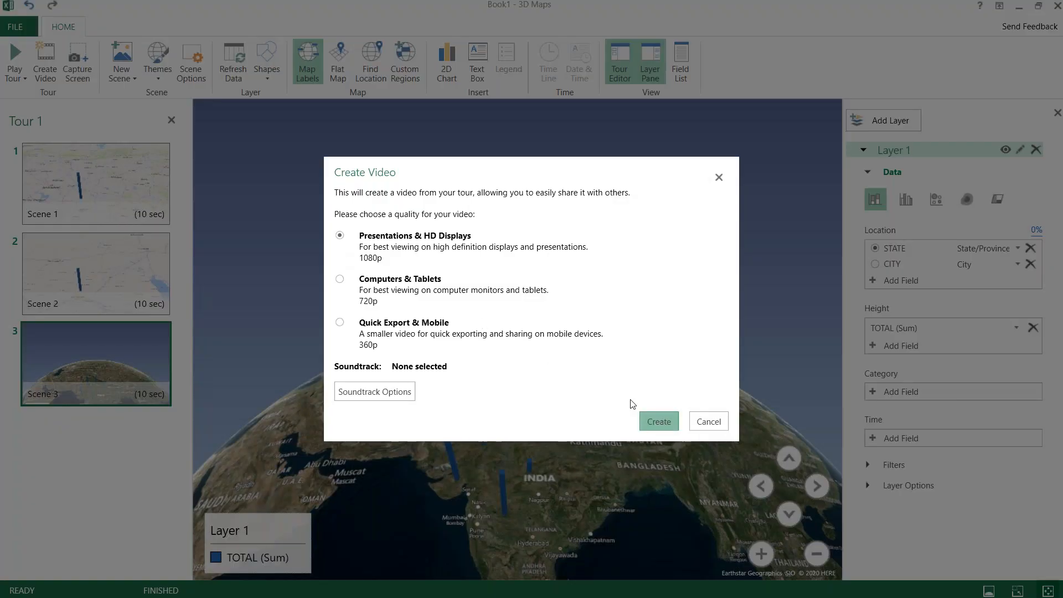
left_click(420, 314)
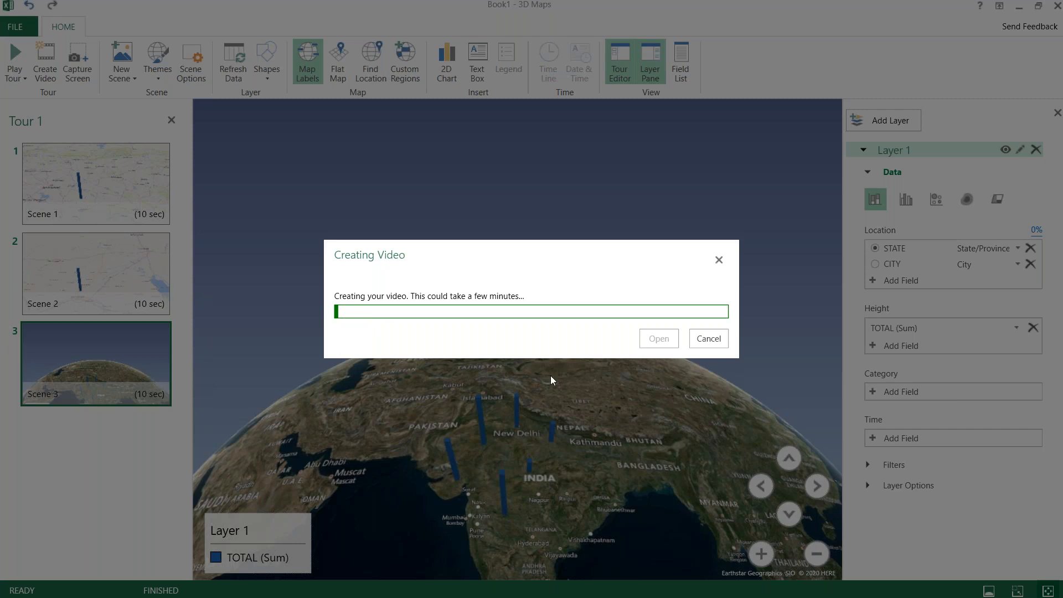
left_click(706, 339)
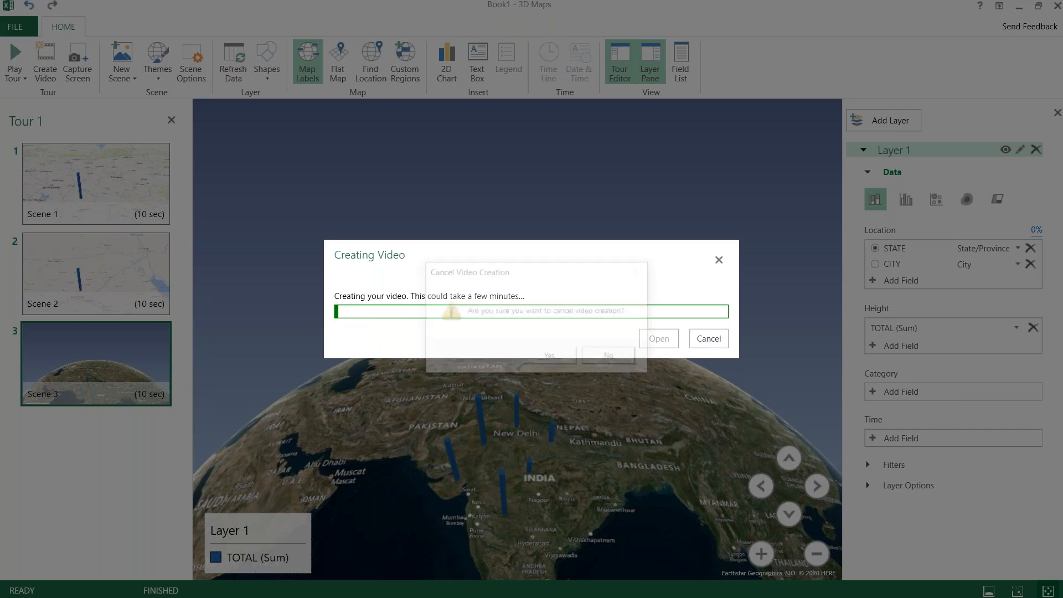
left_click(564, 357)
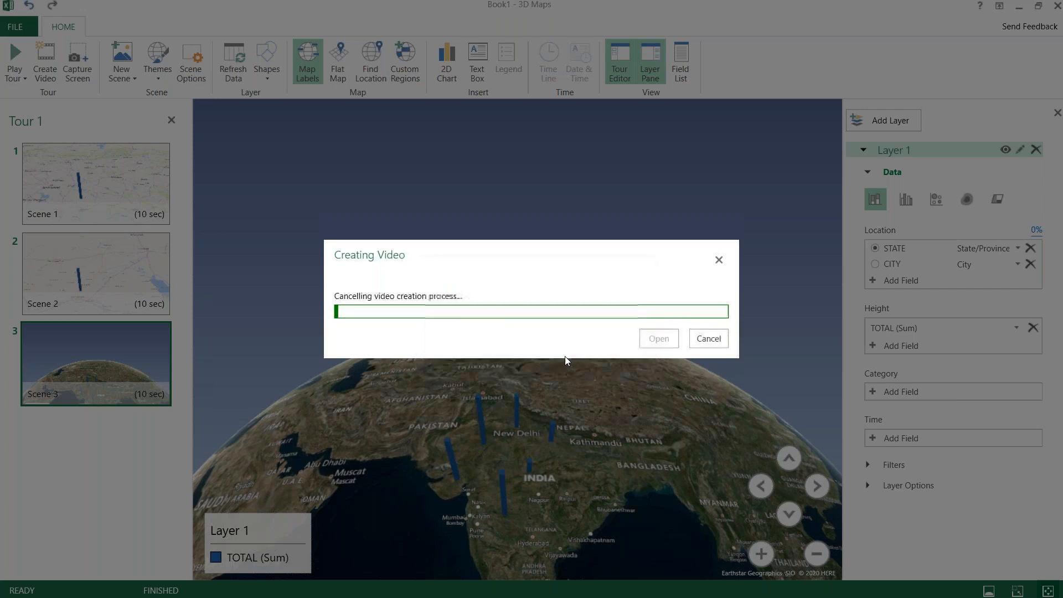